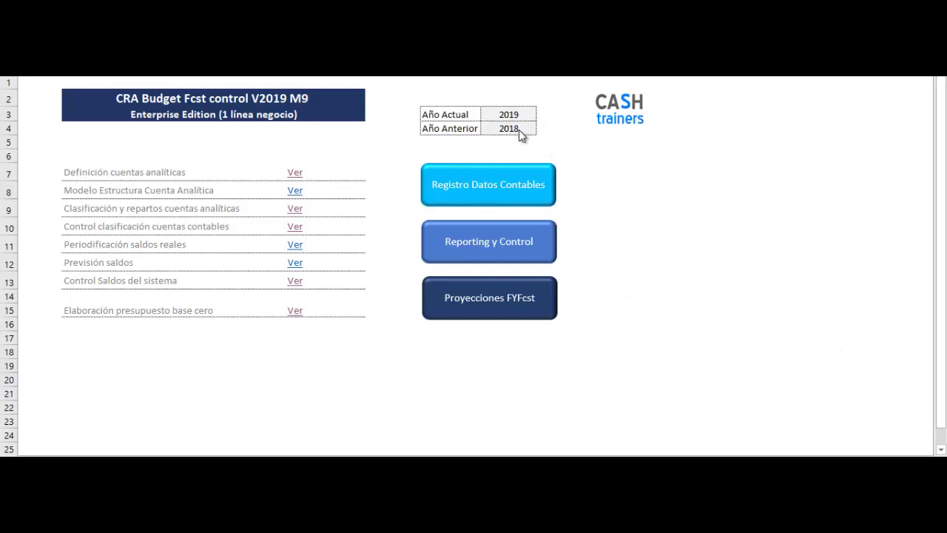
Open the accounting data register and review the list of defined accounting accounts
click(518, 193)
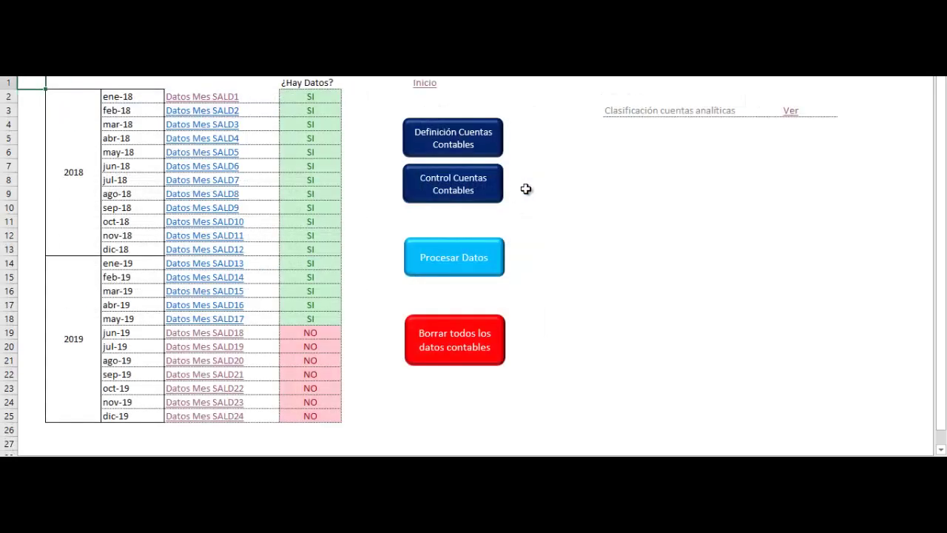
click(603, 213)
click(478, 152)
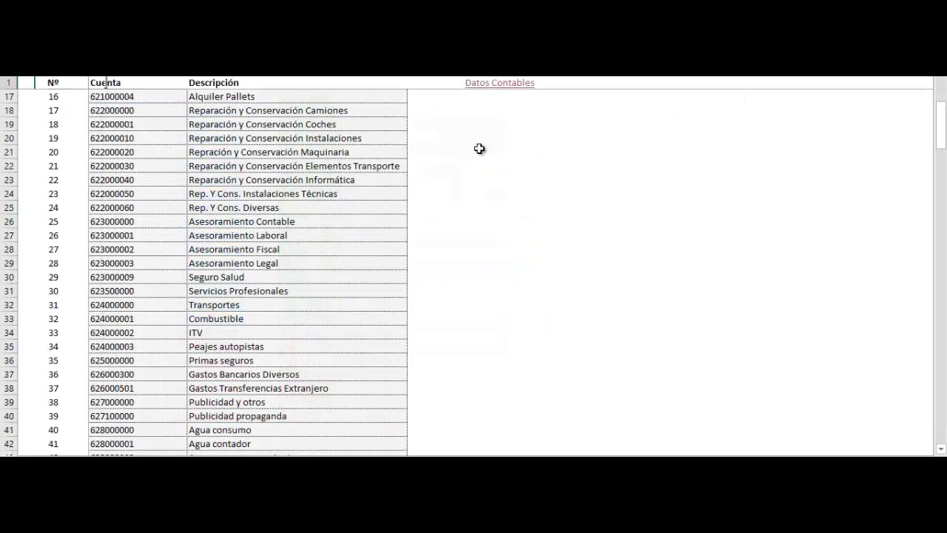
scroll(694, 125, up, 1)
scroll(693, 124, up, 1)
drag(941, 118, 930, 244)
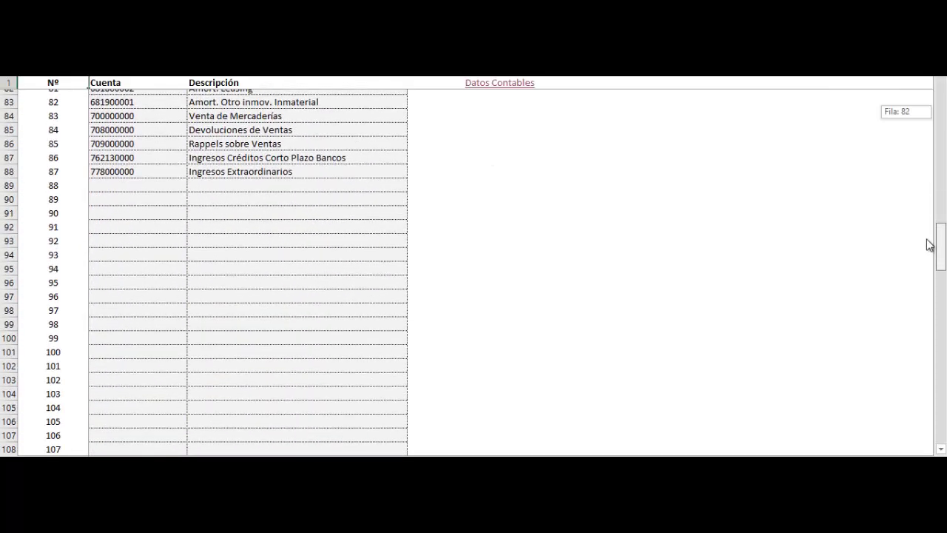
drag(927, 239, 924, 240)
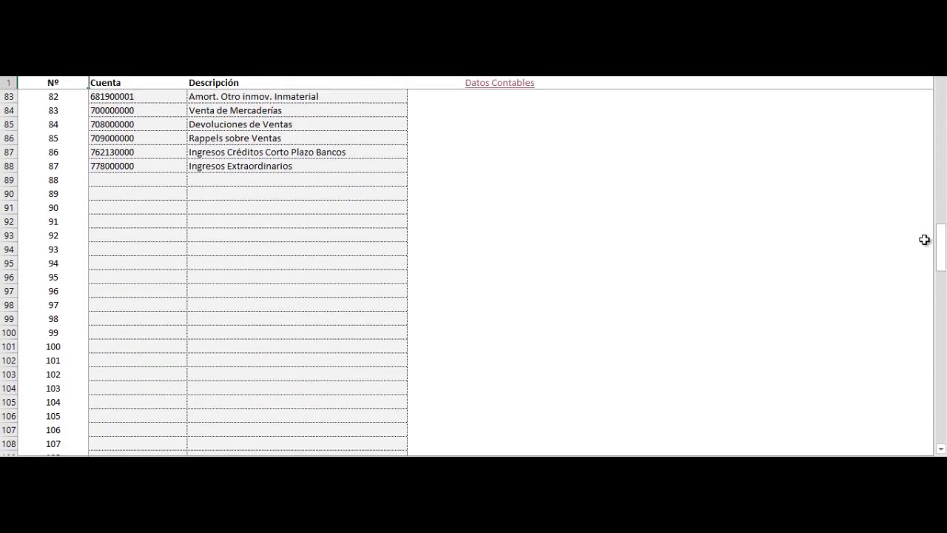
Select B89, the first empty account slot, then return to the Datos Contables month list
click(156, 179)
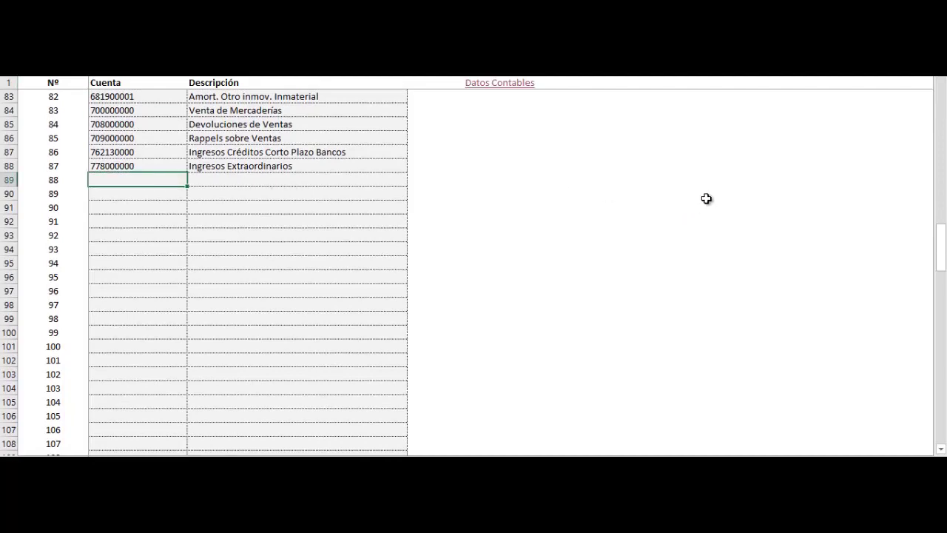
drag(941, 251, 941, 98)
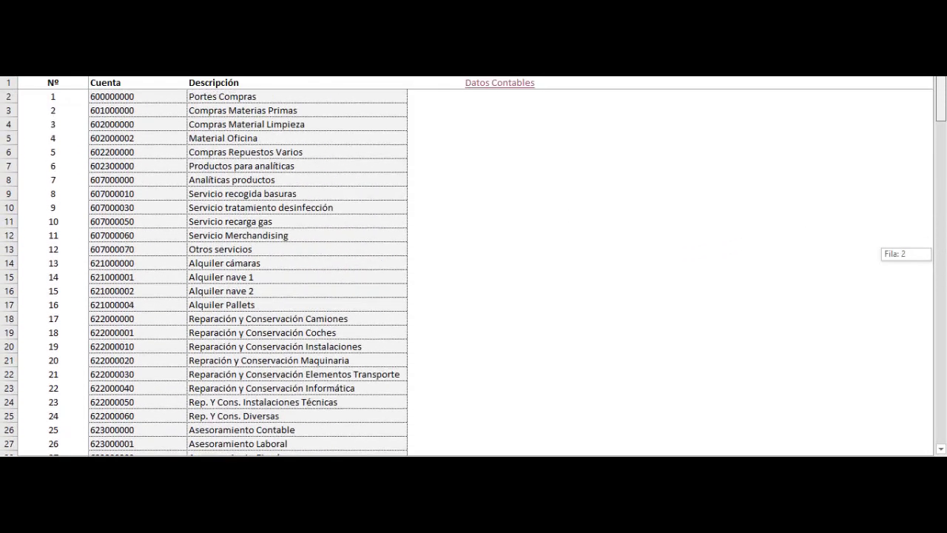
click(485, 84)
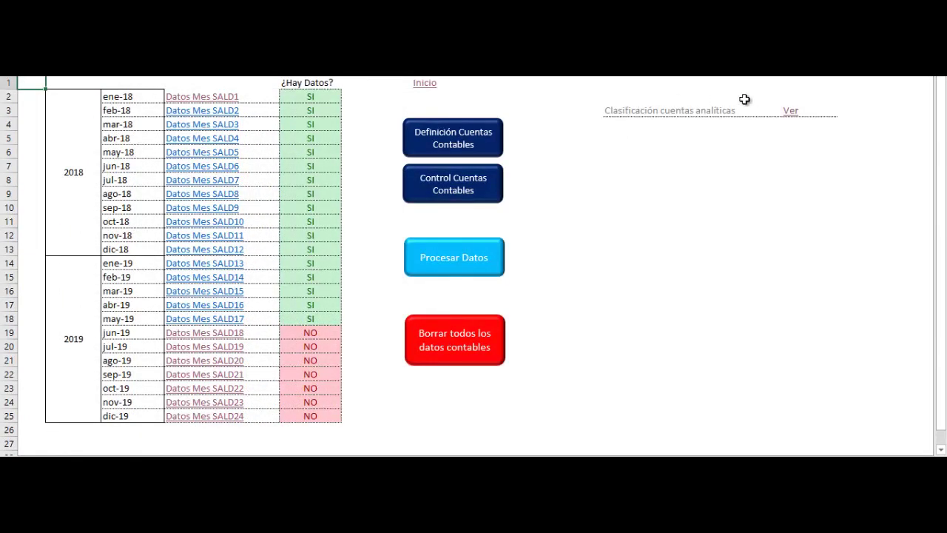
click(657, 176)
Open the ene-18 SALD1 sheet and scroll through the account balances and back to the top
key(Up)
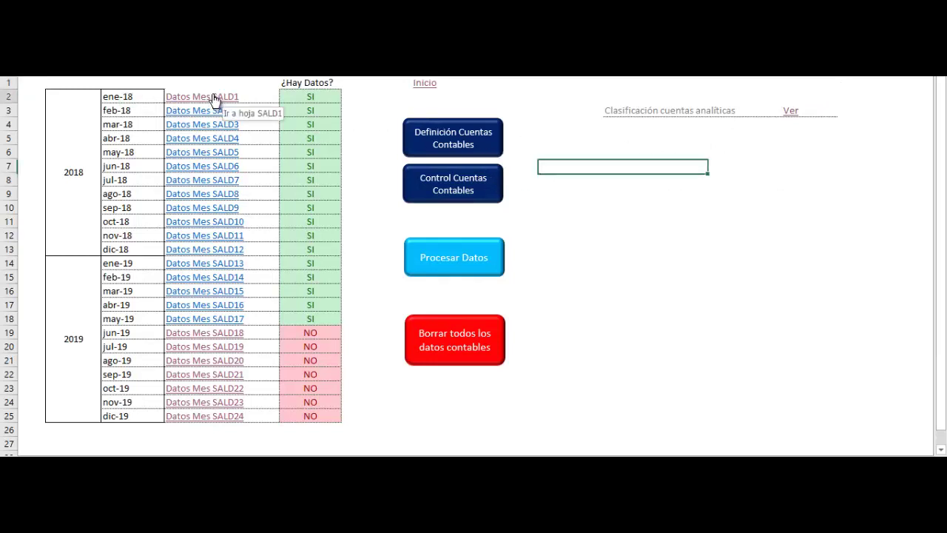
click(213, 100)
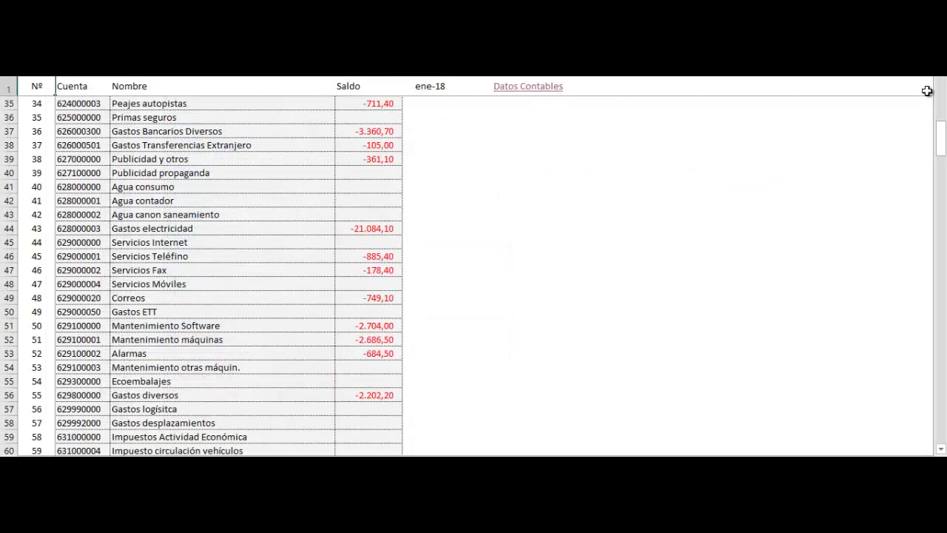
drag(940, 141, 940, 102)
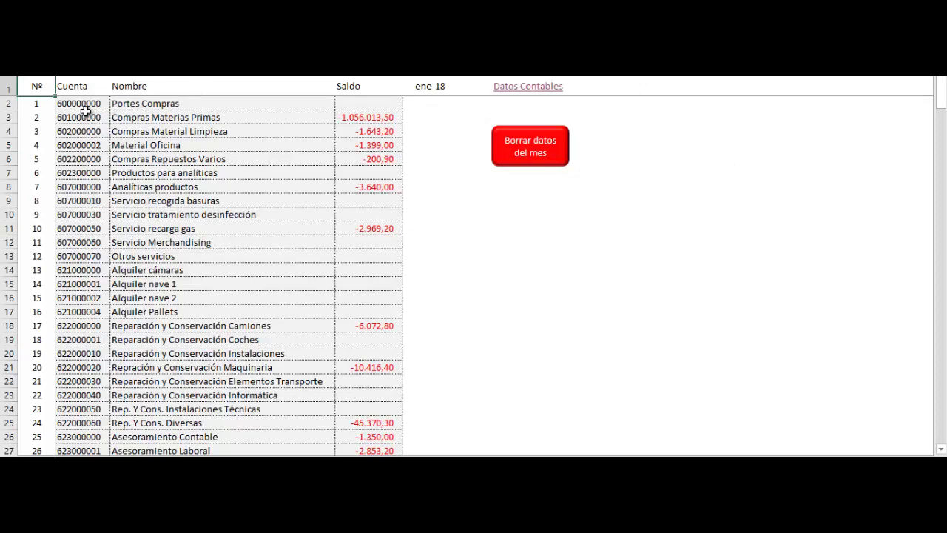
scroll(363, 275, down, 2)
scroll(360, 285, down, 1)
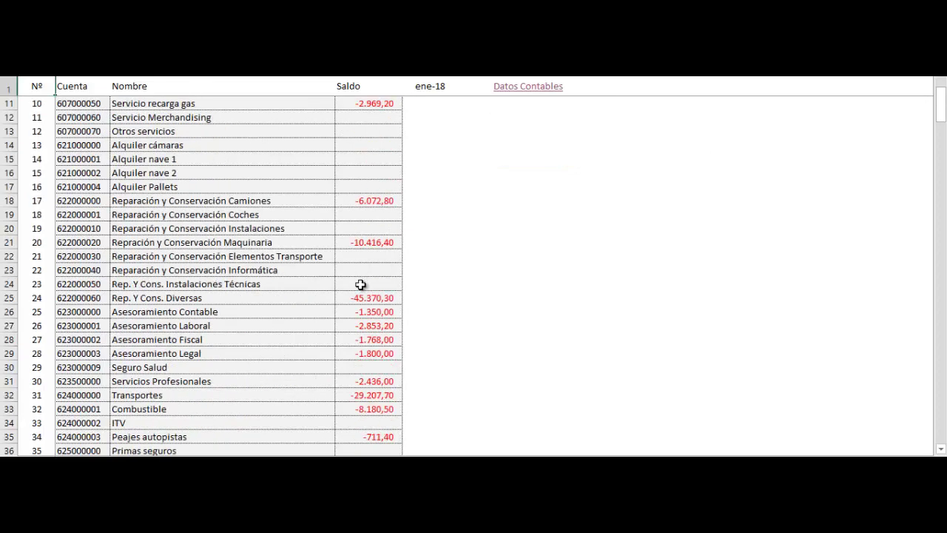
scroll(361, 285, down, 7)
scroll(385, 281, down, 6)
scroll(381, 274, down, 6)
scroll(377, 254, down, 3)
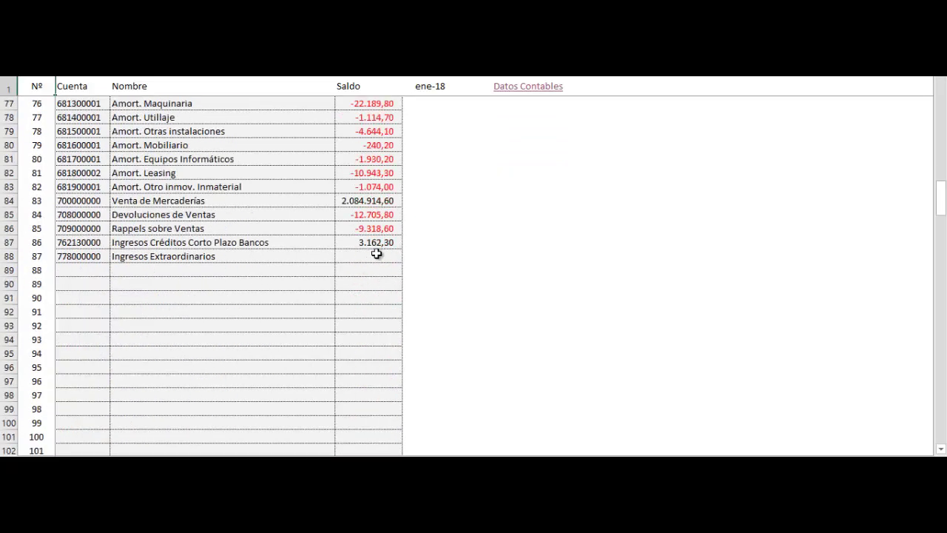
scroll(373, 251, up, 3)
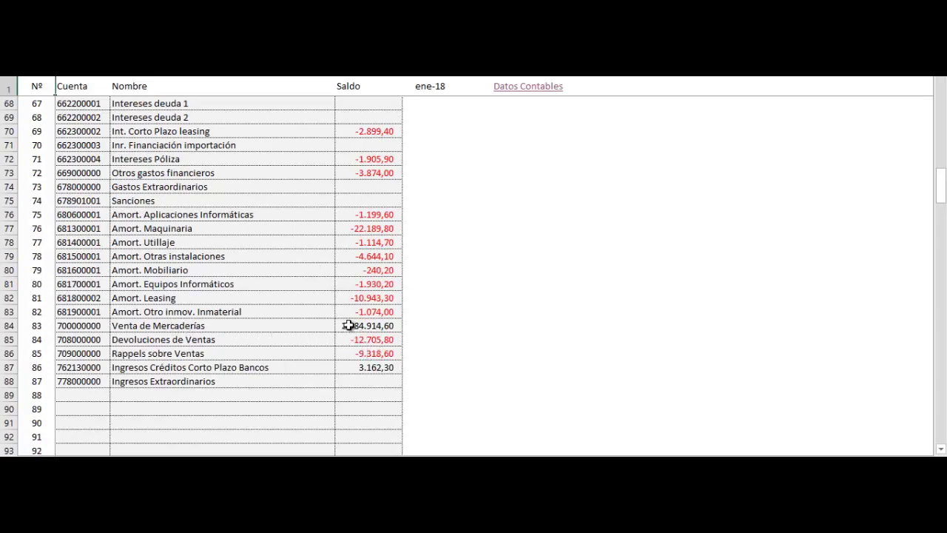
scroll(348, 325, up, 2)
scroll(348, 326, up, 13)
scroll(348, 326, up, 7)
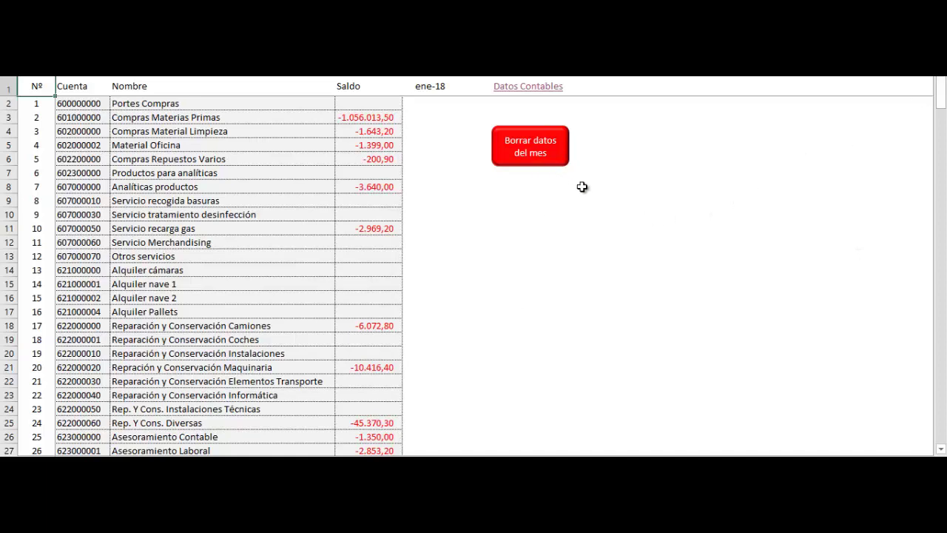
Attempt to clear ene-18's data, cancel at the password prompt, and return to Datos Contables
click(537, 155)
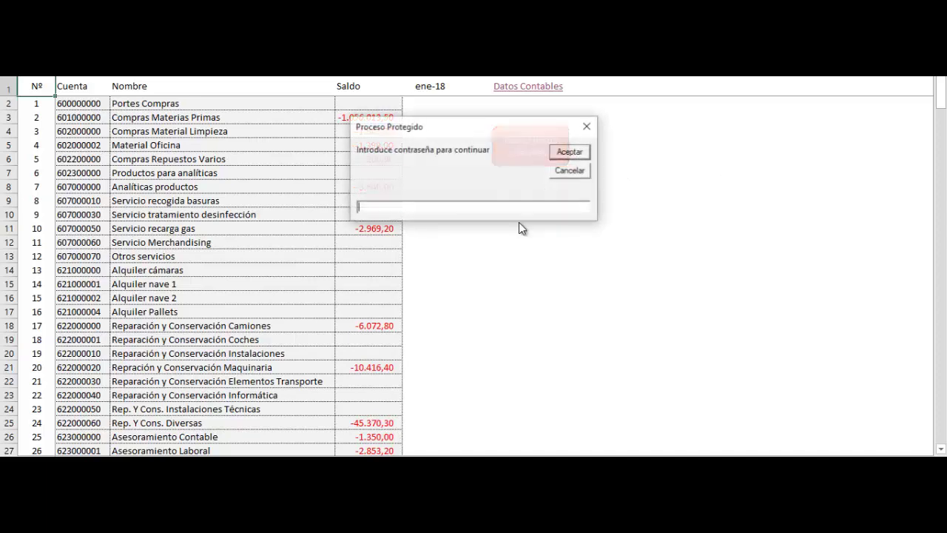
click(570, 170)
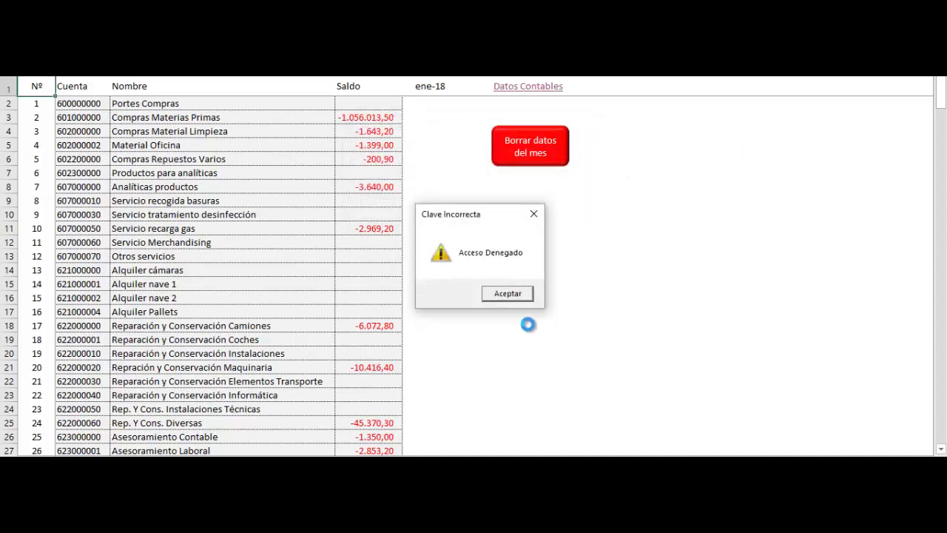
key(Return)
click(528, 86)
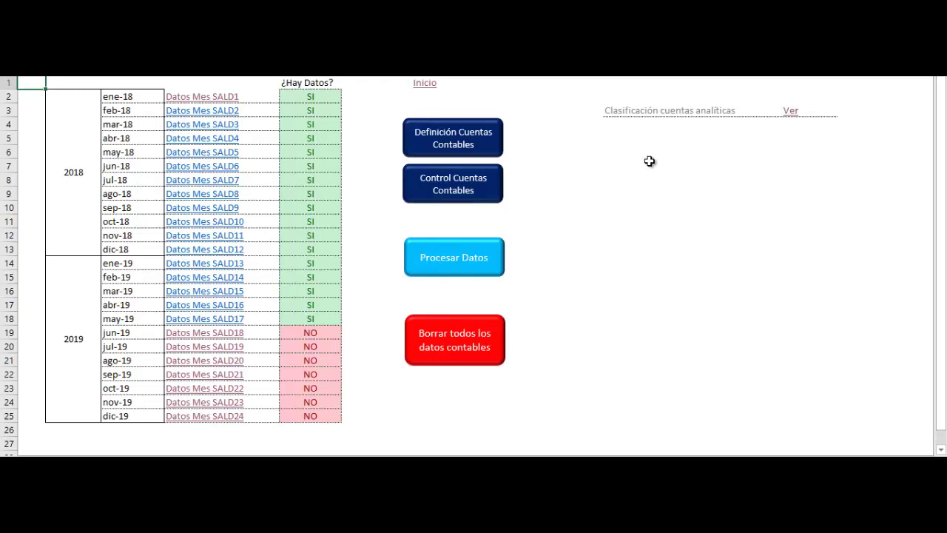
Go to Inicio, open the Registro Datos Contables sheet, and come back to Inicio
click(426, 83)
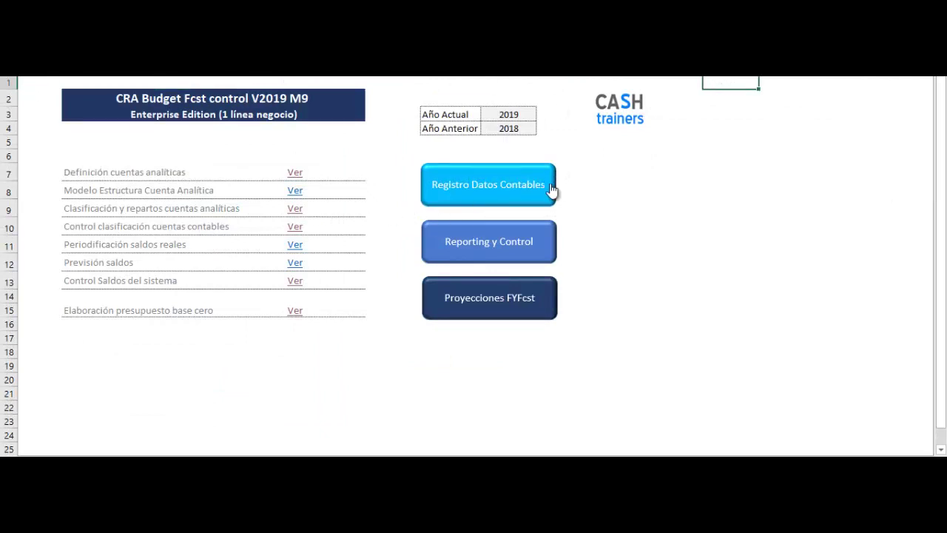
click(552, 190)
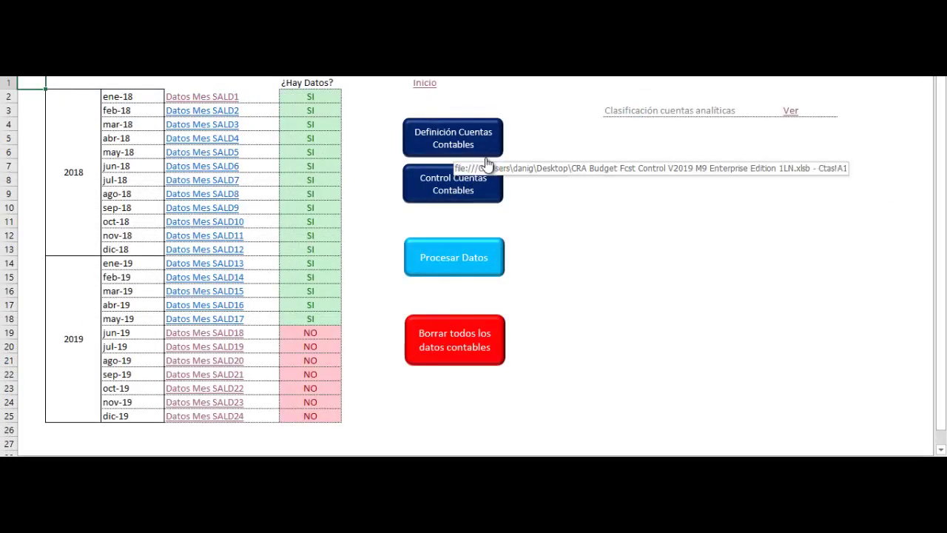
click(427, 84)
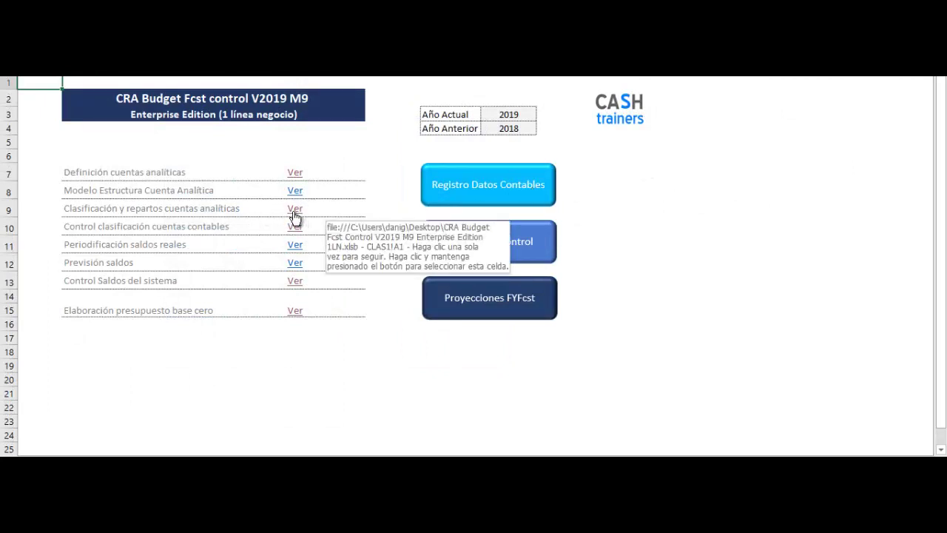
click(295, 173)
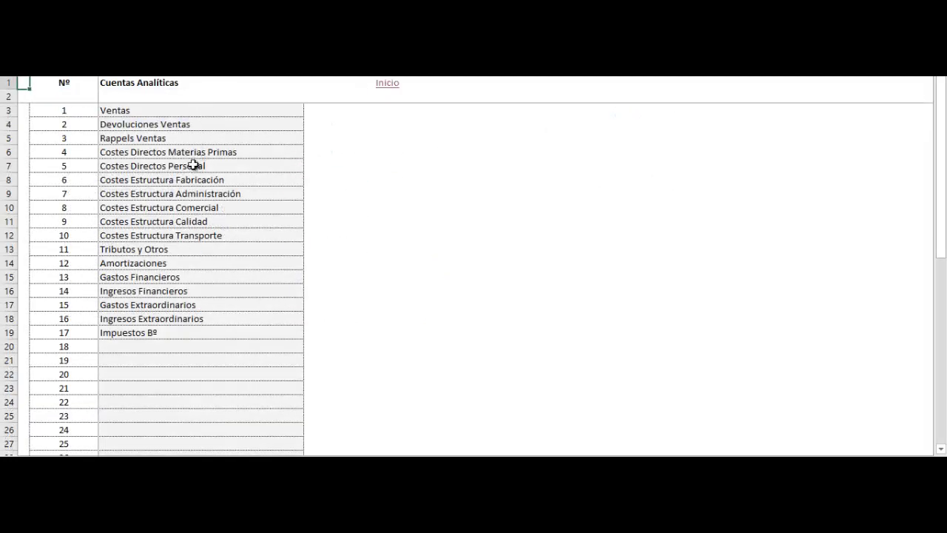
click(390, 83)
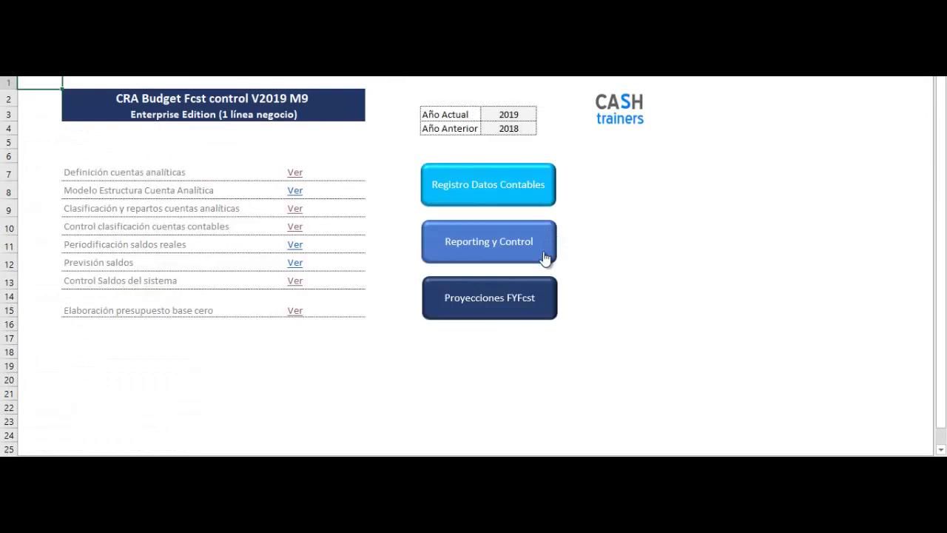
click(295, 173)
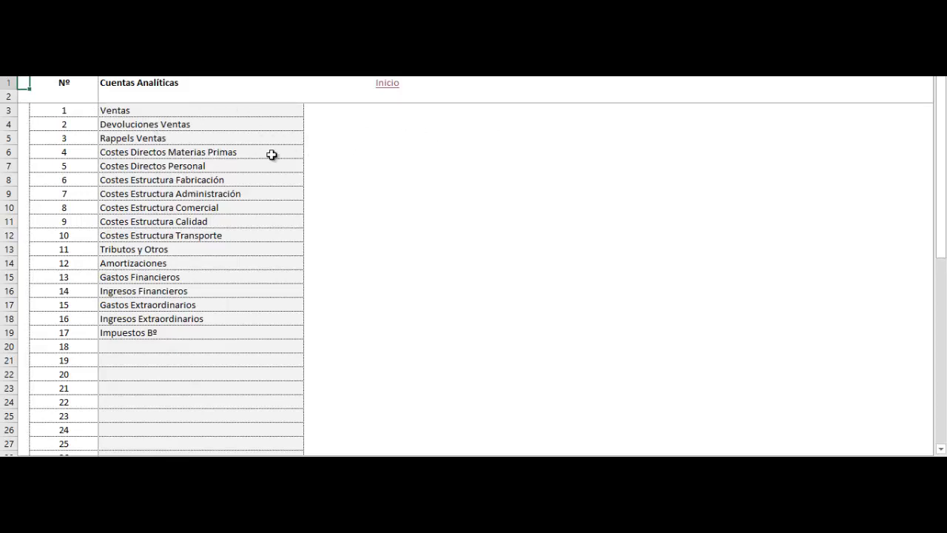
click(439, 85)
click(387, 84)
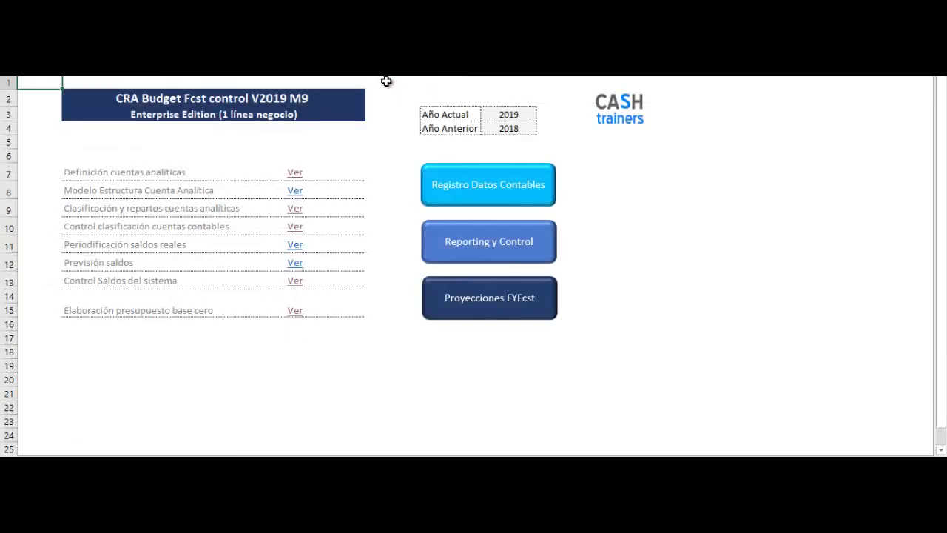
Open the Clasificación y repartos cuentas analíticas table and scroll across its columns
click(296, 208)
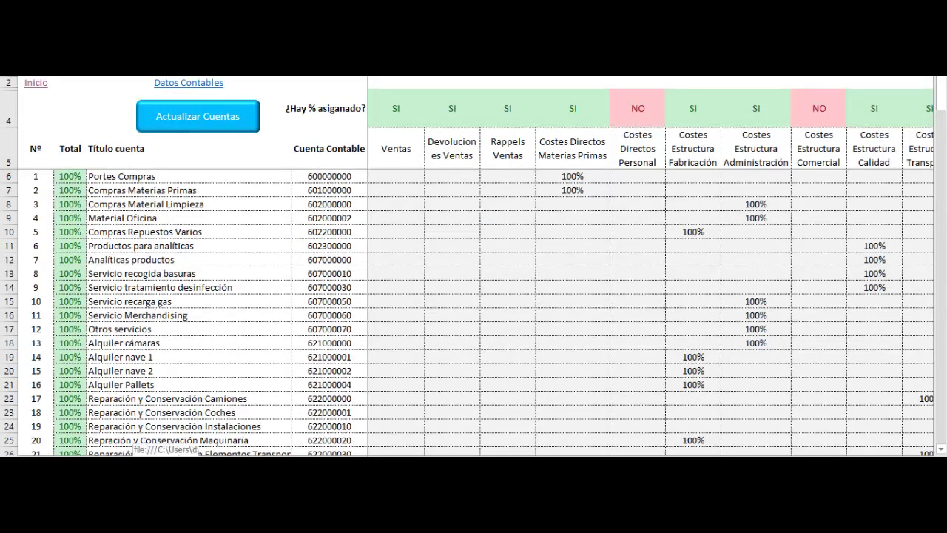
scroll(376, 364, right, 2)
scroll(311, 228, left, 2)
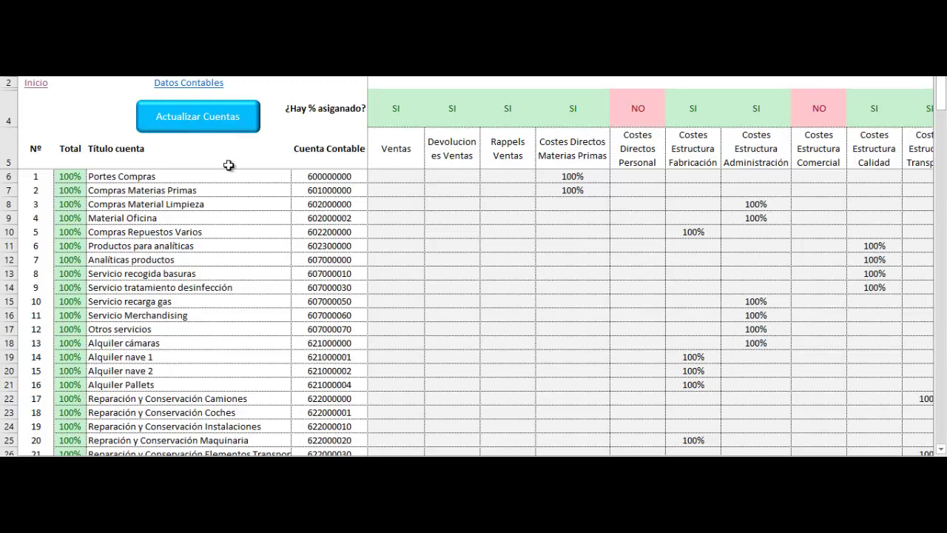
Look at the analytic accounts definition list, returning to Inicio each way
click(38, 83)
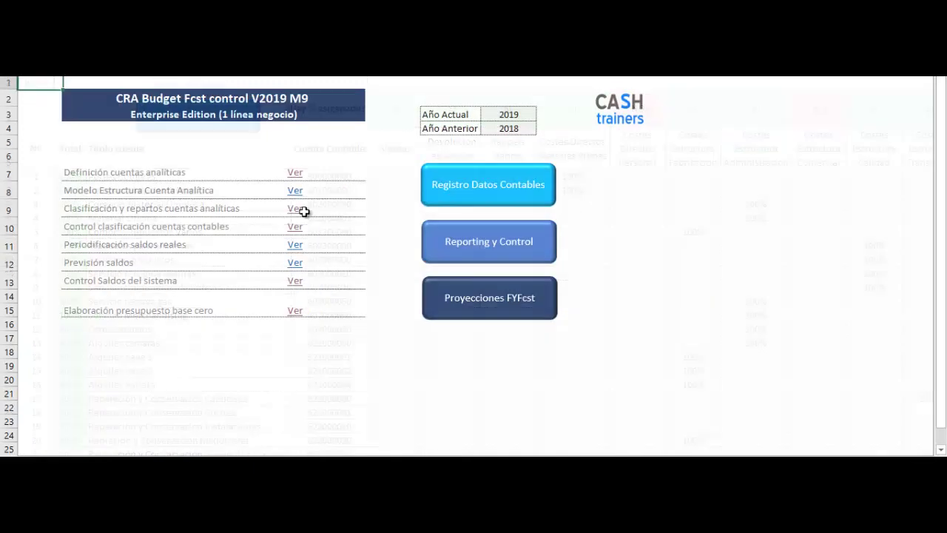
click(295, 175)
click(386, 84)
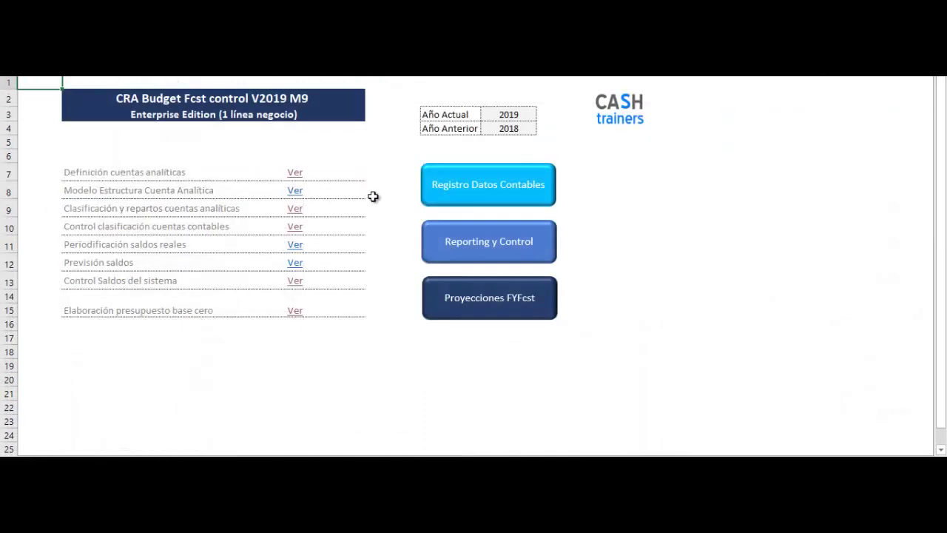
Reopen the allocation table and scroll horizontally across the analytic account columns
click(296, 208)
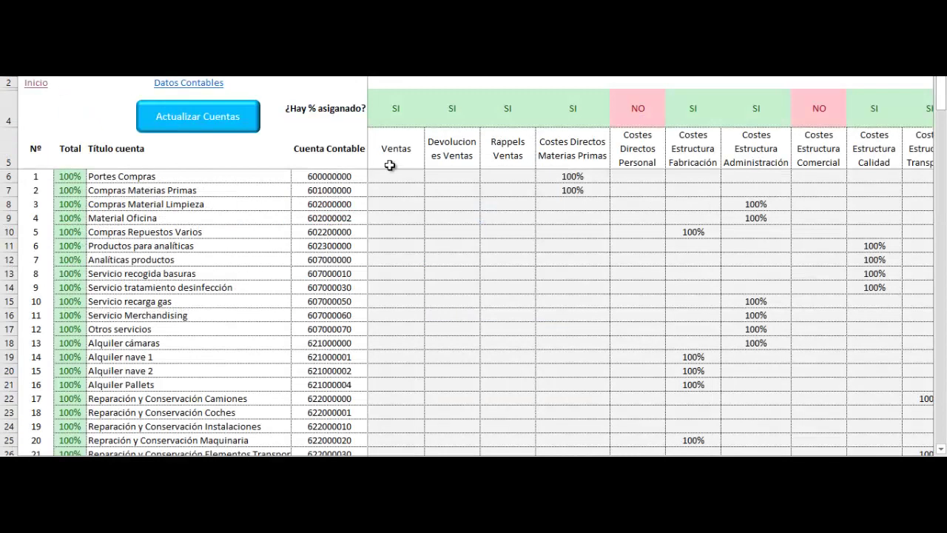
scroll(253, 343, right, 2)
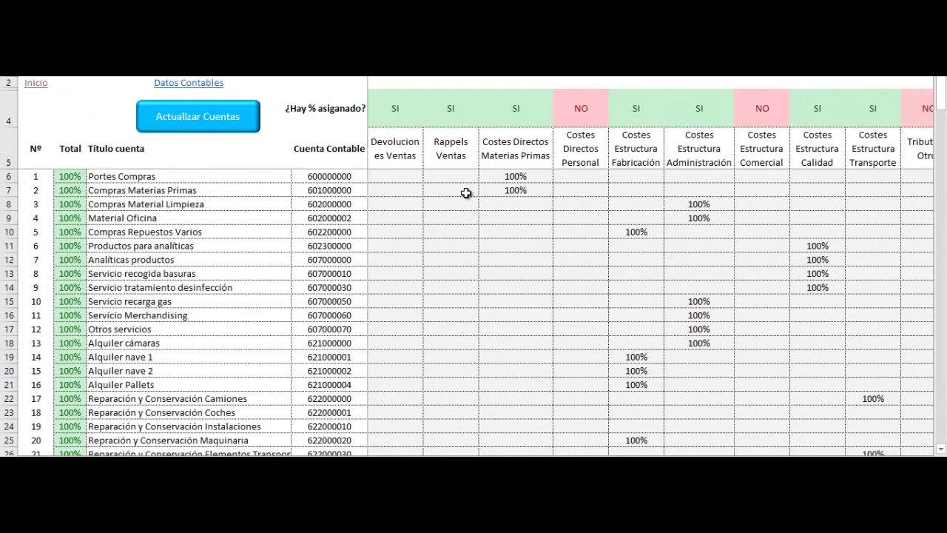
drag(194, 453, 198, 453)
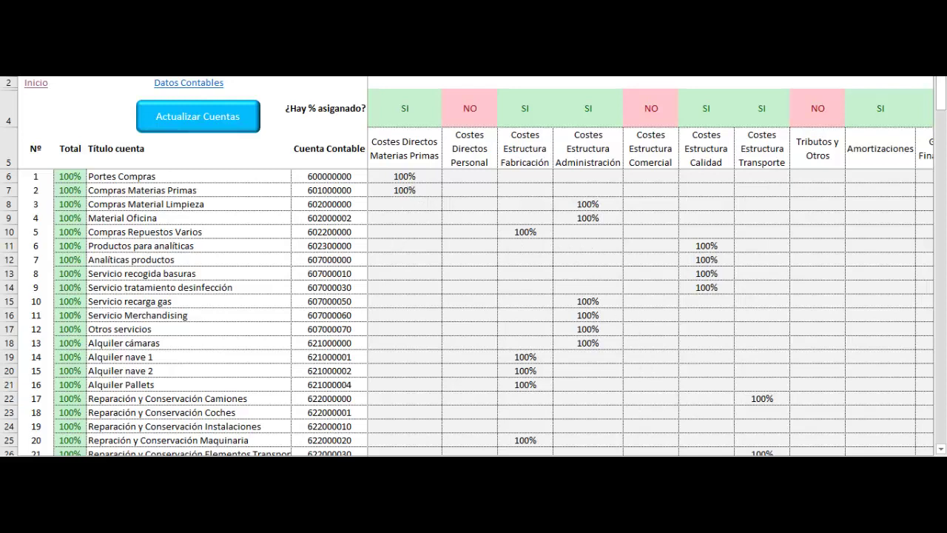
mouse_move(251, 453)
mouse_down()
mouse_move(222, 453)
mouse_move(237, 453)
mouse_up()
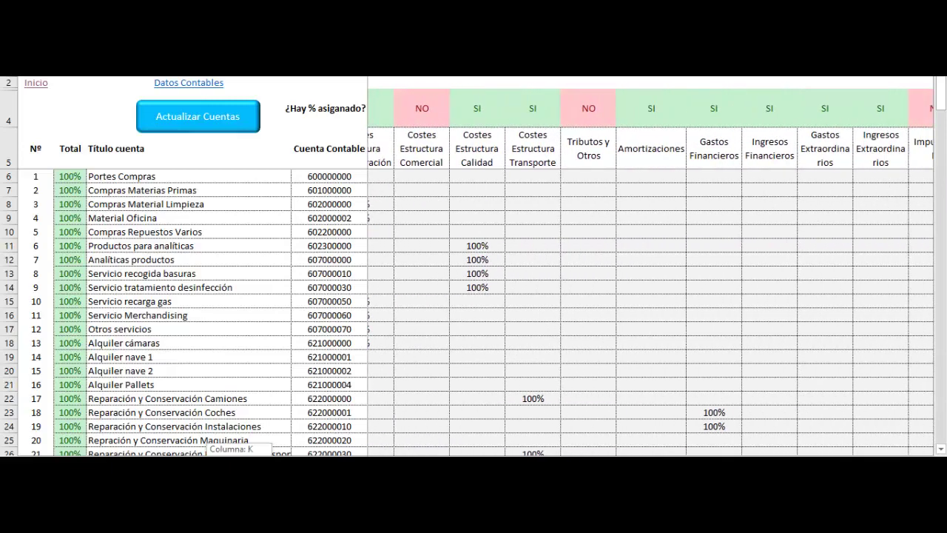
drag(237, 453, 248, 453)
scroll(363, 402, down, 3)
scroll(449, 419, down, 2)
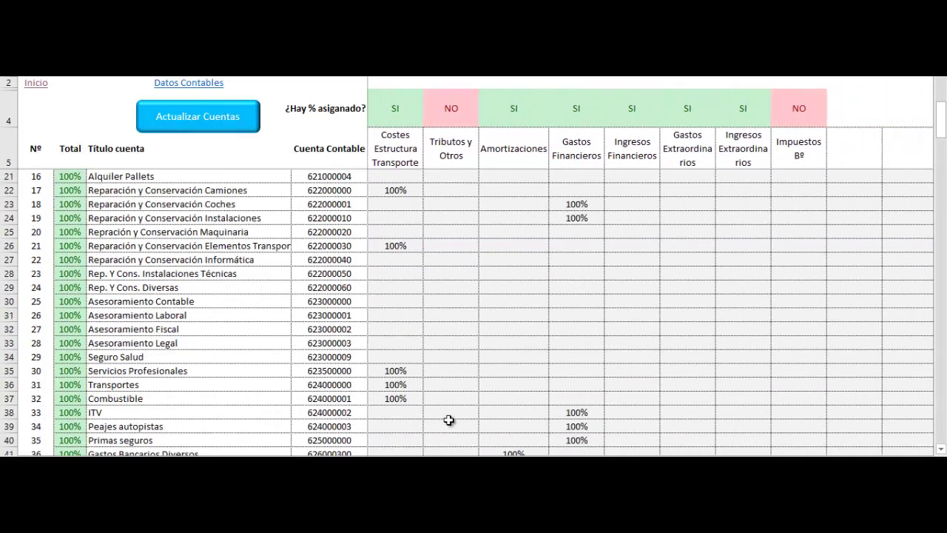
scroll(450, 420, down, 1)
scroll(450, 420, down, 2)
scroll(450, 420, down, 1)
scroll(450, 420, down, 1)
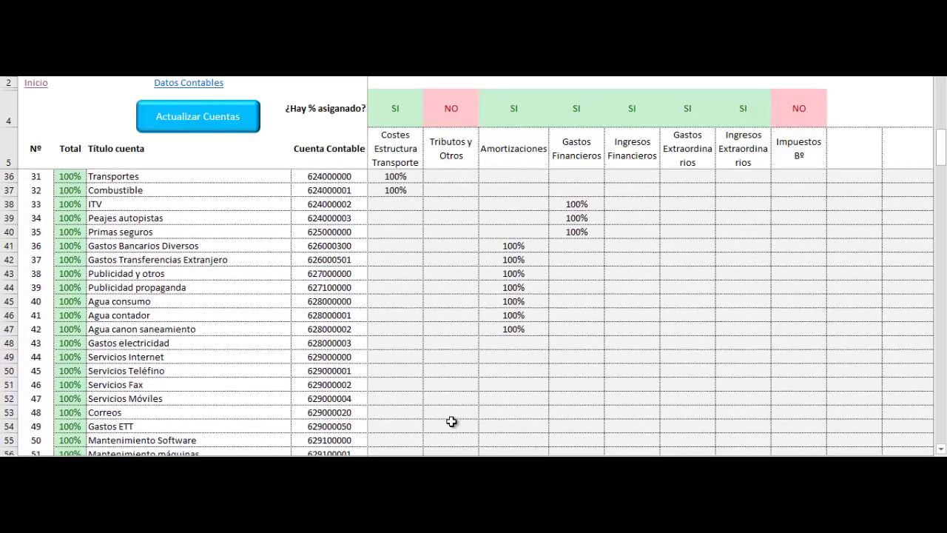
scroll(450, 420, down, 2)
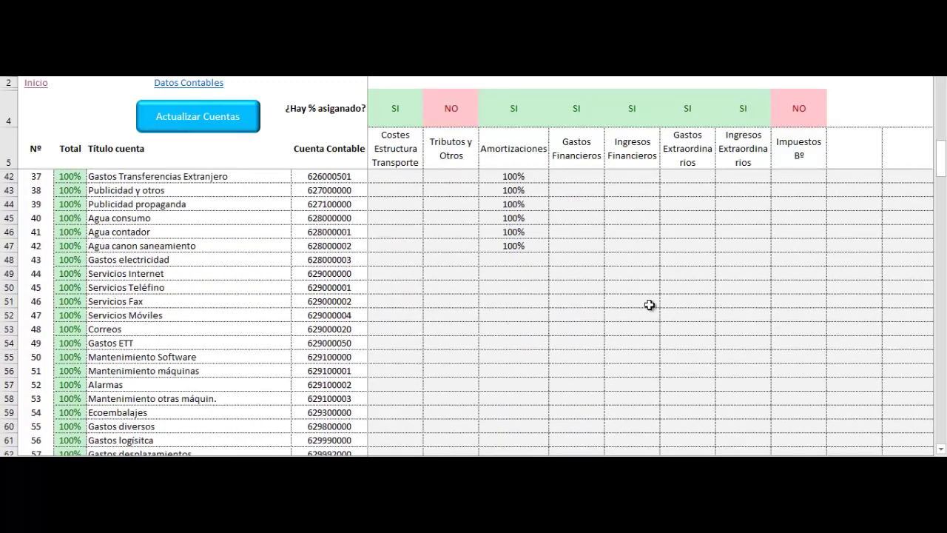
scroll(348, 448, left, 3)
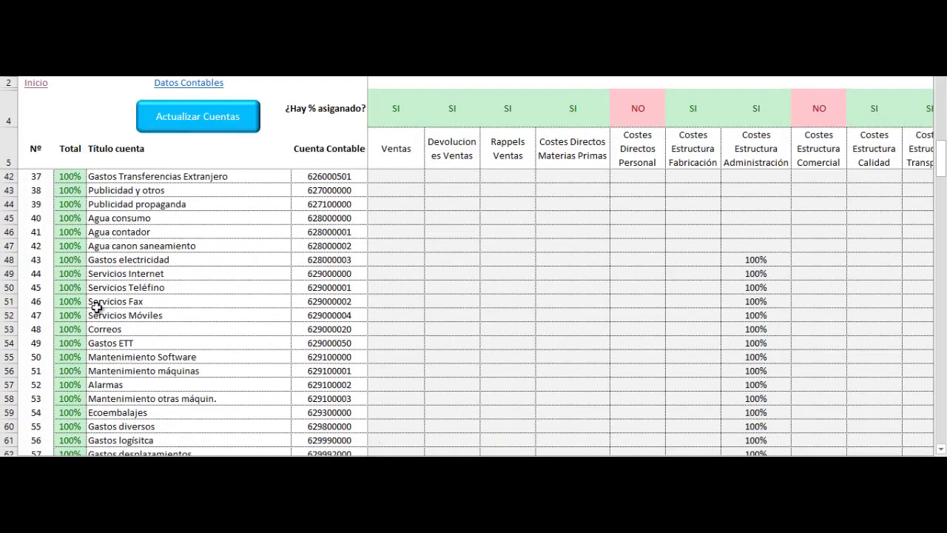
scroll(110, 184, down, 4)
scroll(141, 201, down, 2)
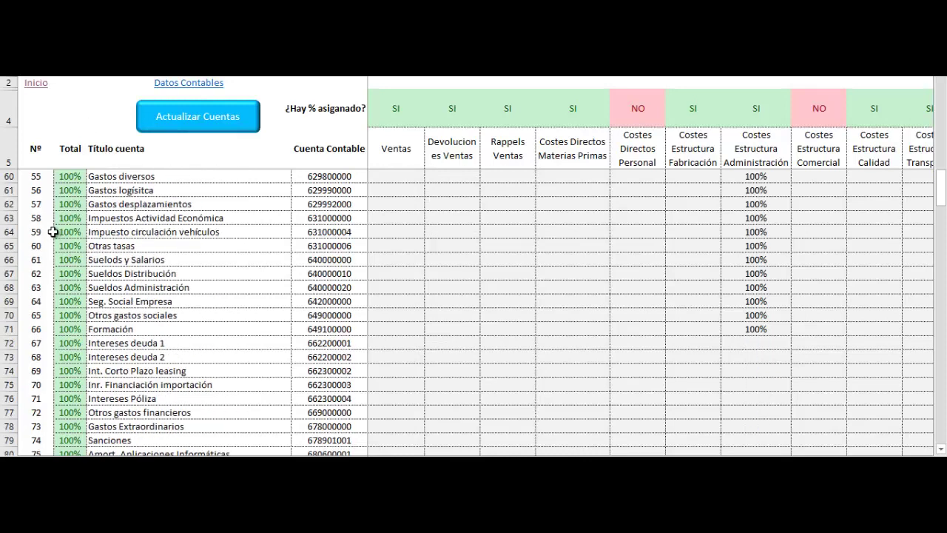
scroll(78, 234, down, 2)
scroll(71, 219, down, 4)
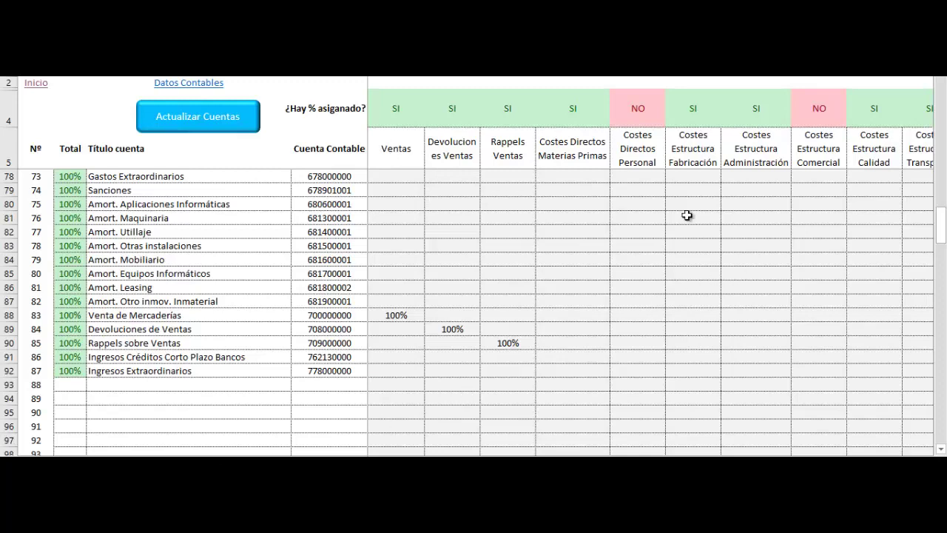
scroll(692, 257, up, 5)
scroll(692, 258, up, 2)
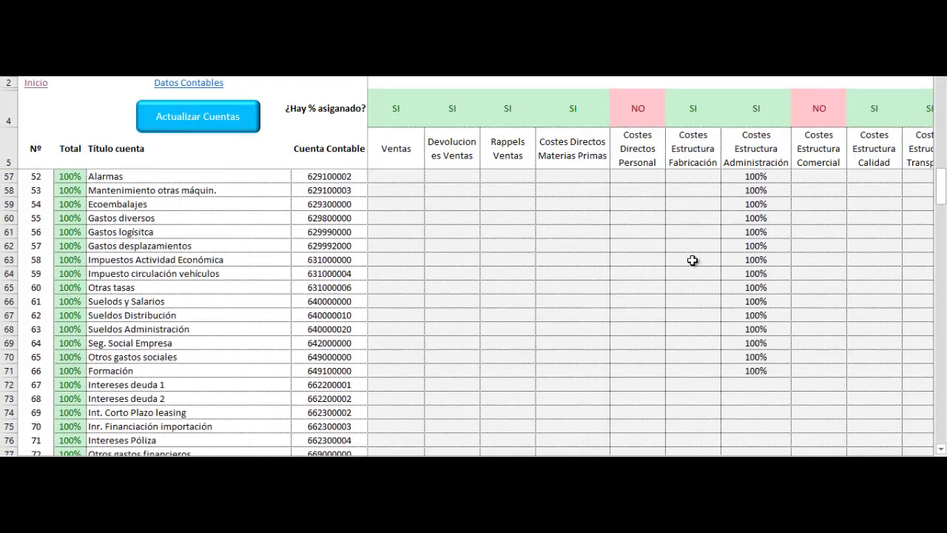
scroll(695, 237, up, 1)
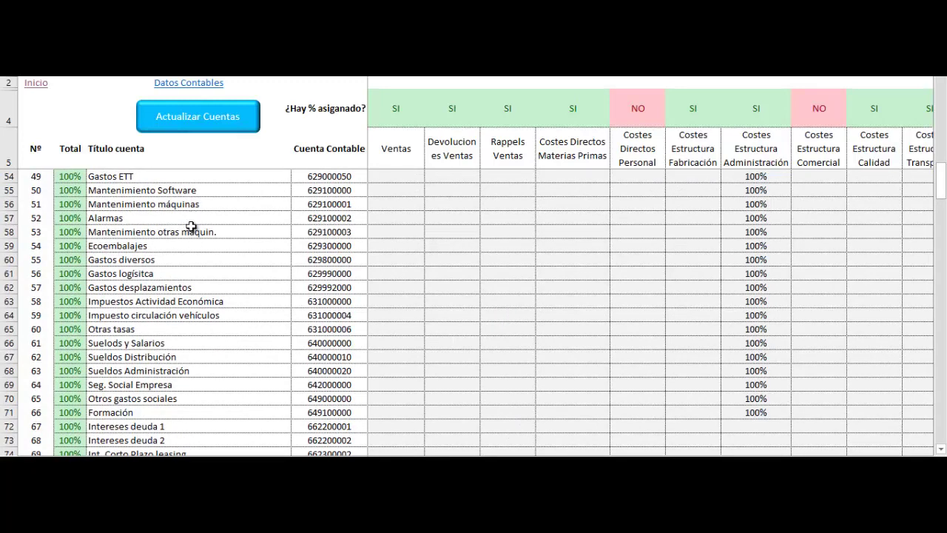
scroll(292, 253, up, 3)
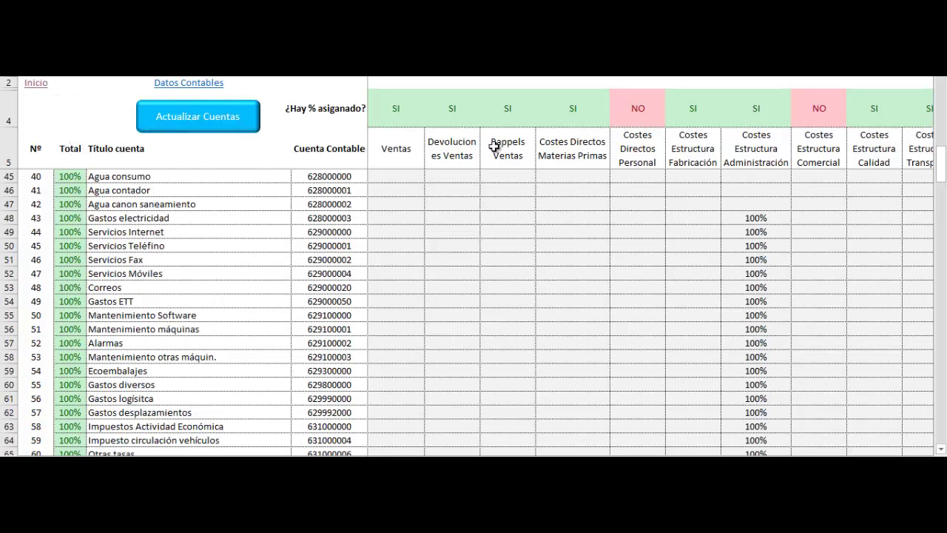
scroll(652, 296, right, 3)
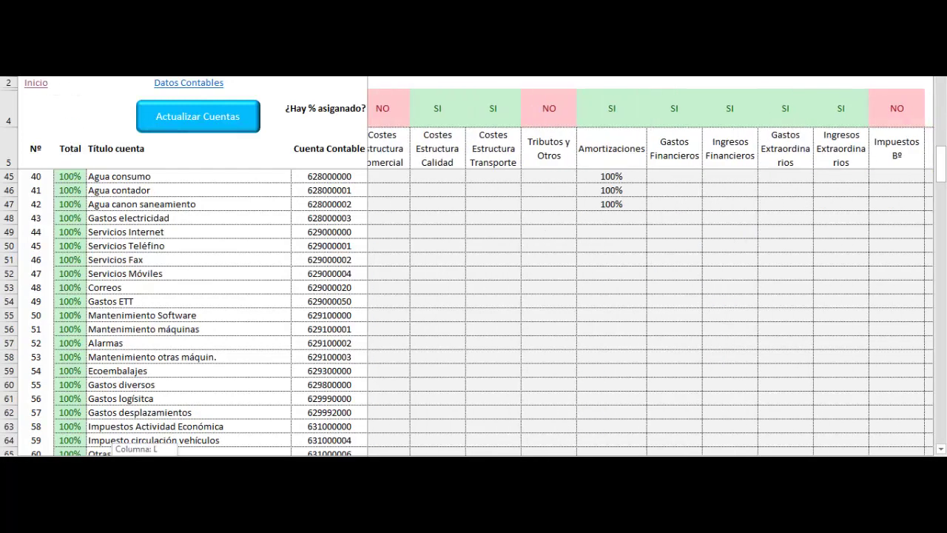
scroll(651, 296, right, 2)
scroll(651, 296, left, 5)
scroll(651, 296, left, 3)
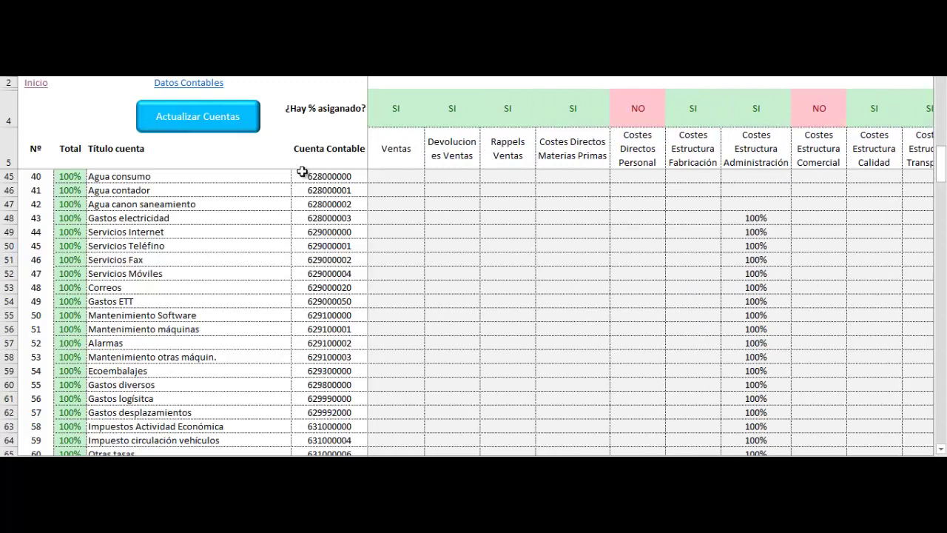
drag(944, 164, 945, 97)
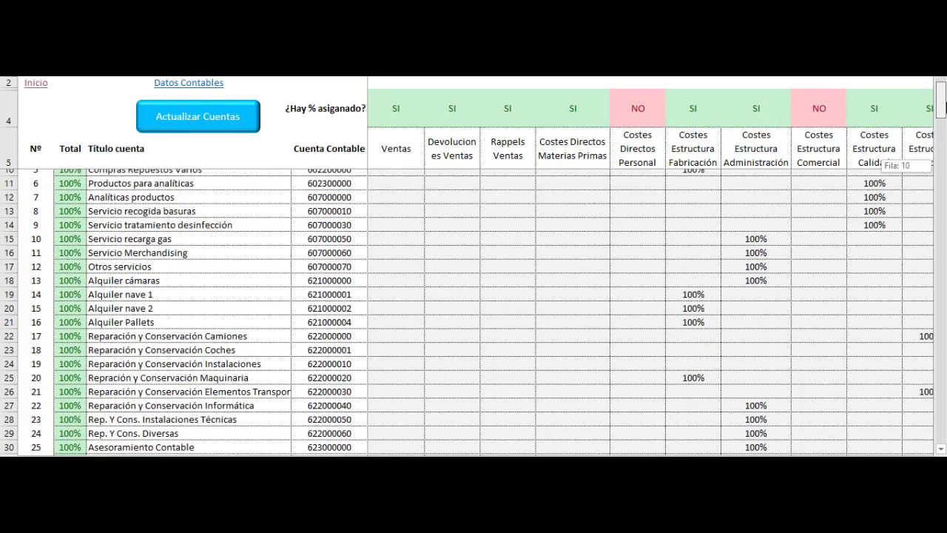
click(328, 84)
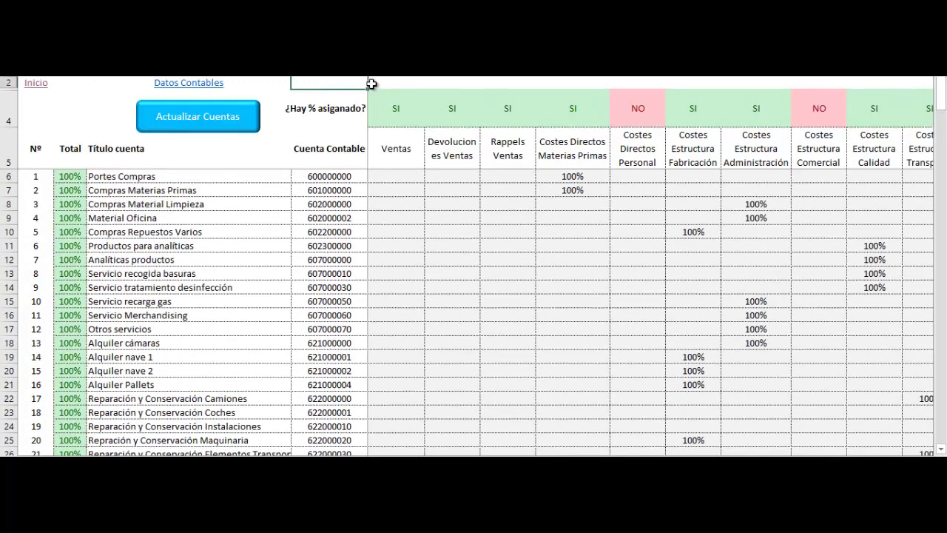
click(71, 82)
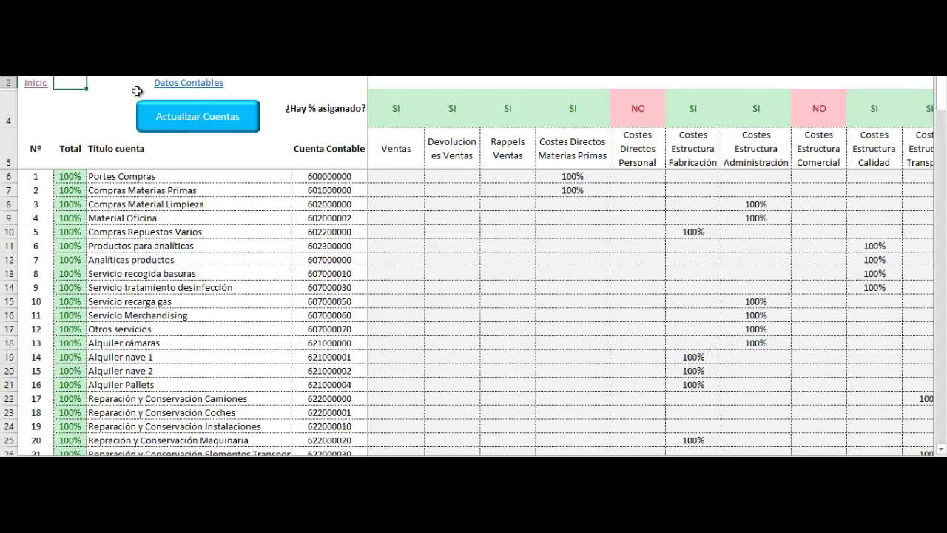
Return to Inicio, view the analytic account classification sheet, and come back to Inicio
click(37, 83)
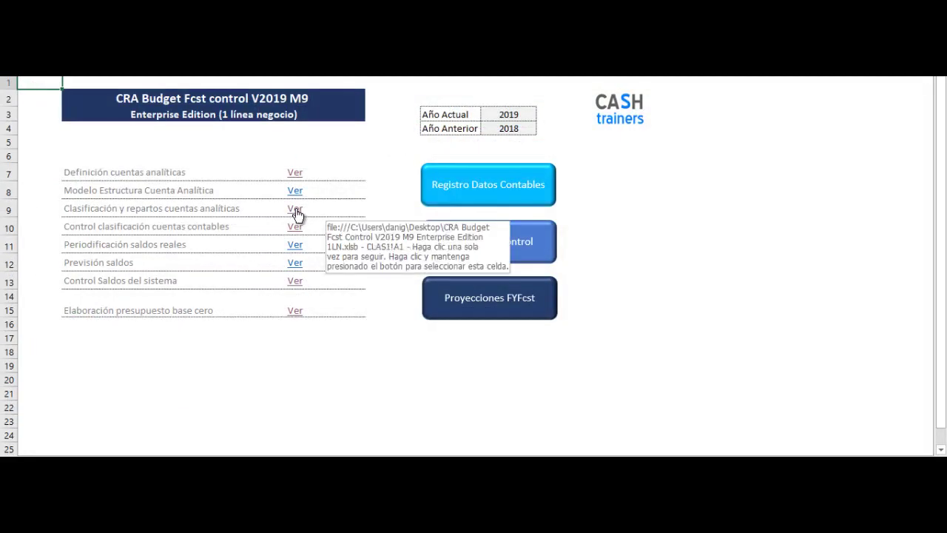
click(296, 209)
click(296, 206)
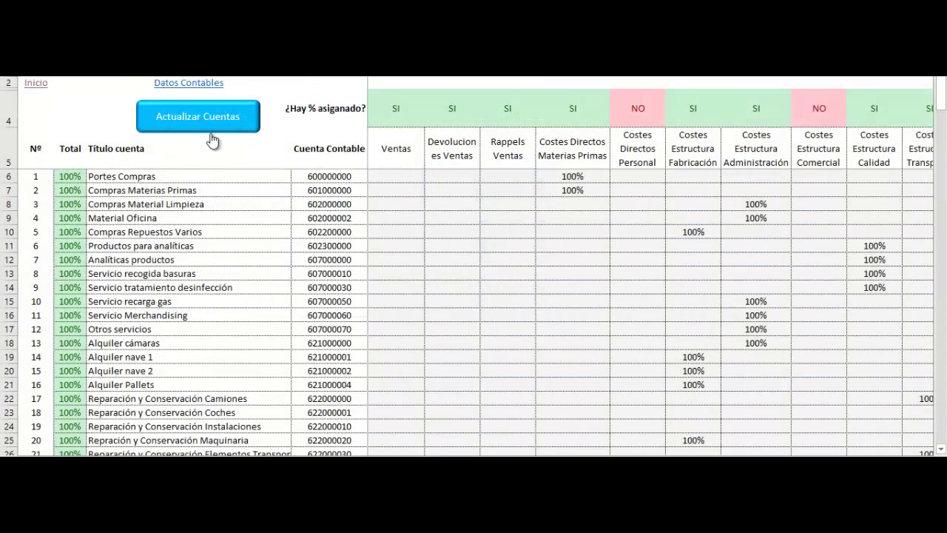
click(42, 91)
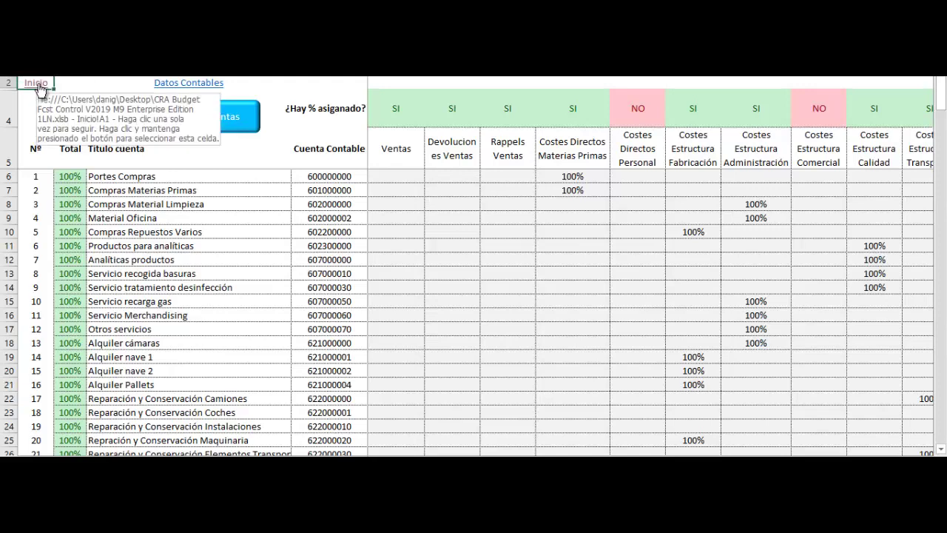
click(50, 84)
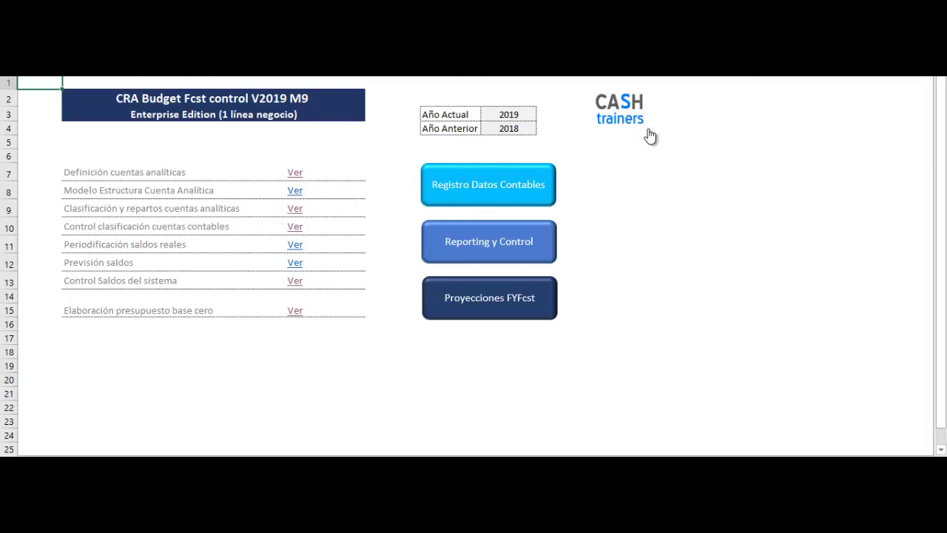
Check the monthly accounting data register, then open the zero-based budget sheet
click(678, 132)
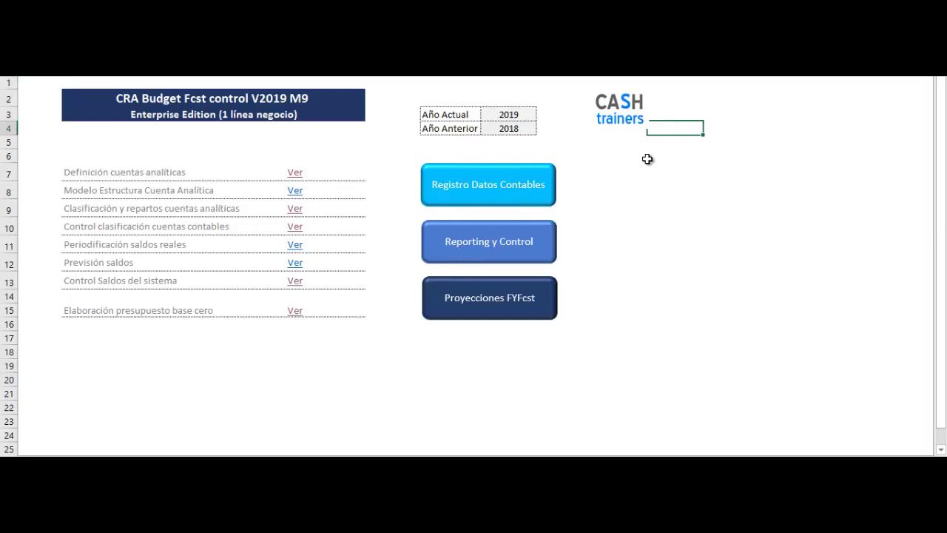
click(548, 198)
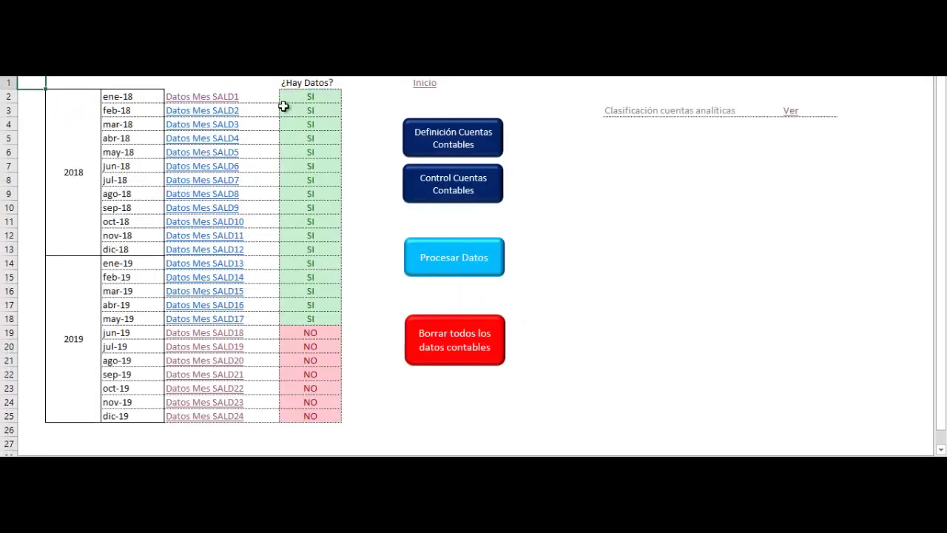
click(428, 85)
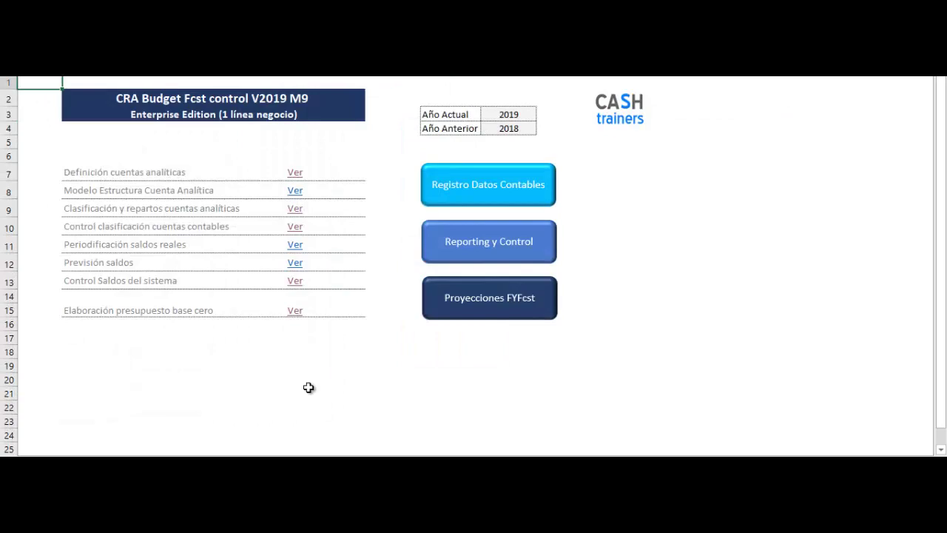
click(294, 323)
Scroll the Presupuesto manual base cero sheet across the months to the yearly Total column
click(466, 102)
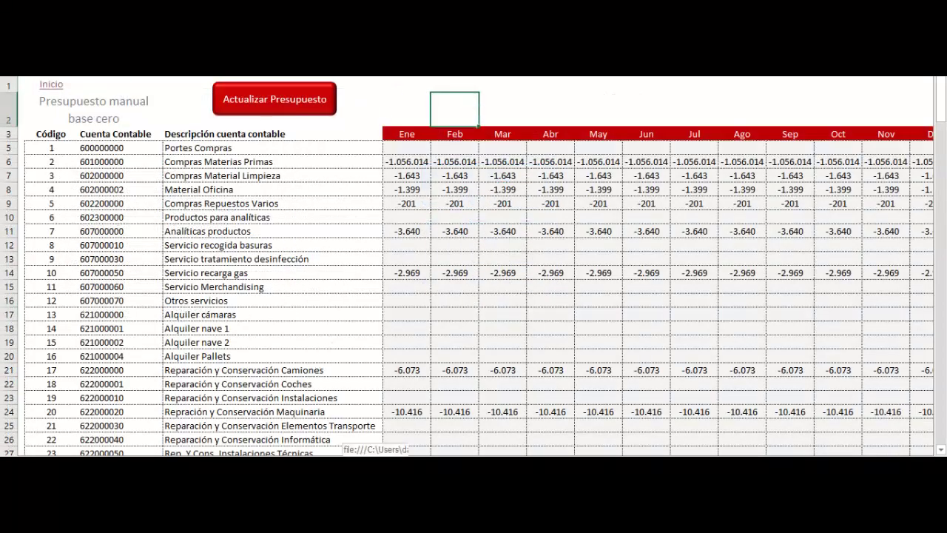
scroll(473, 296, right, 3)
scroll(473, 296, left, 3)
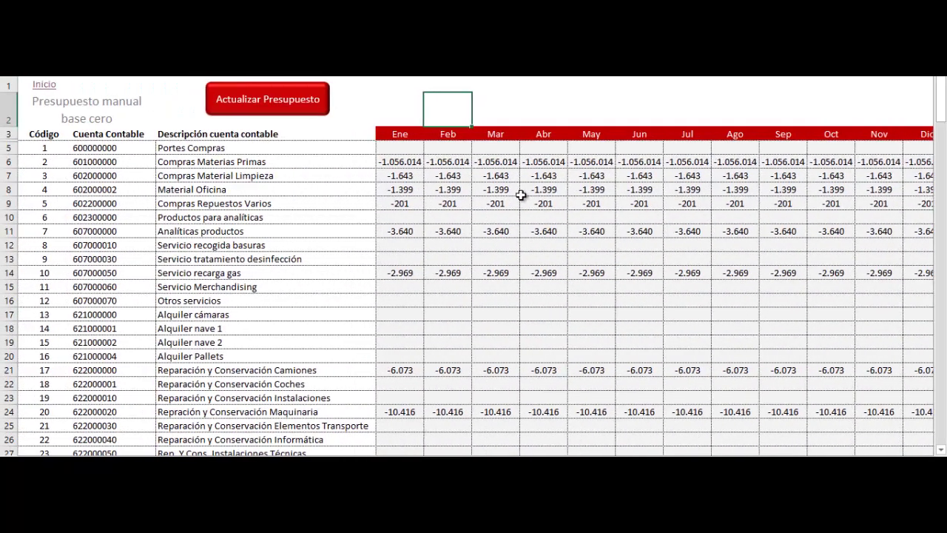
click(469, 85)
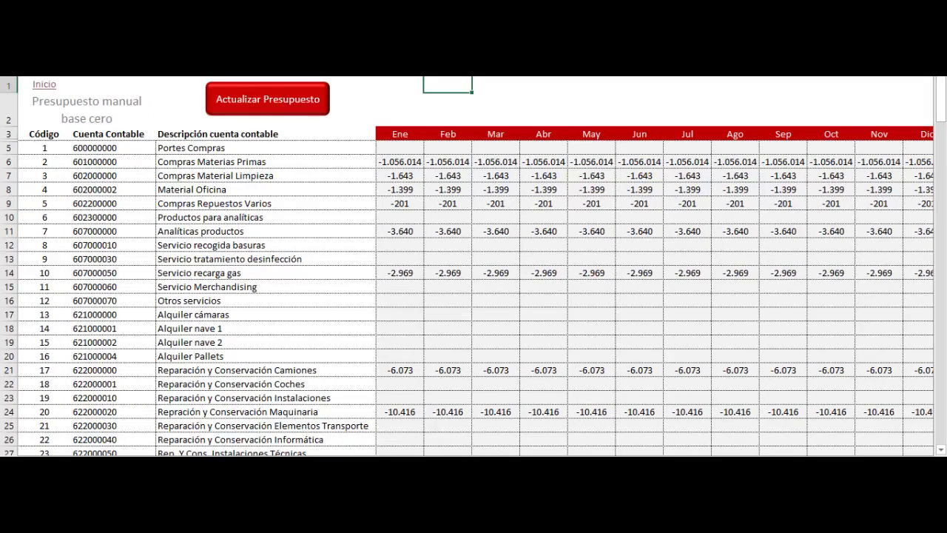
scroll(473, 296, right, 2)
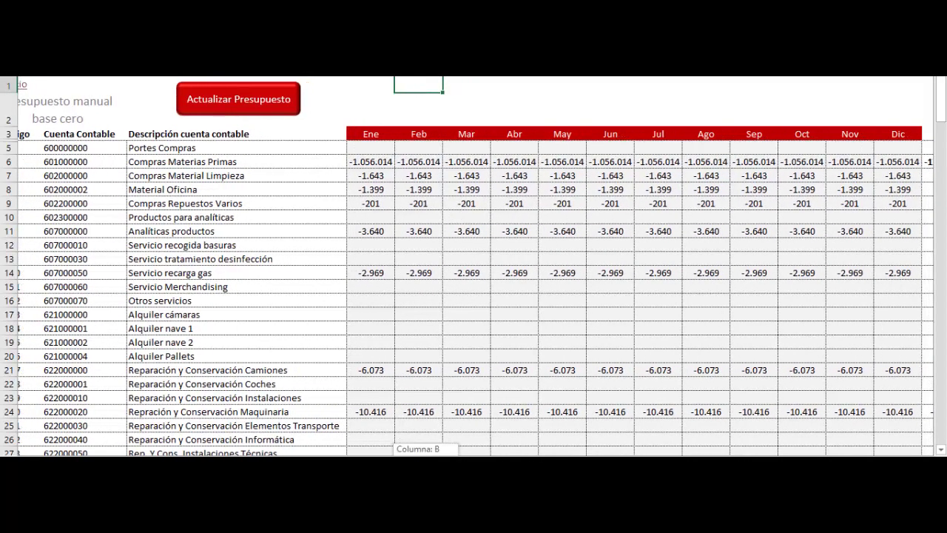
scroll(473, 296, right, 2)
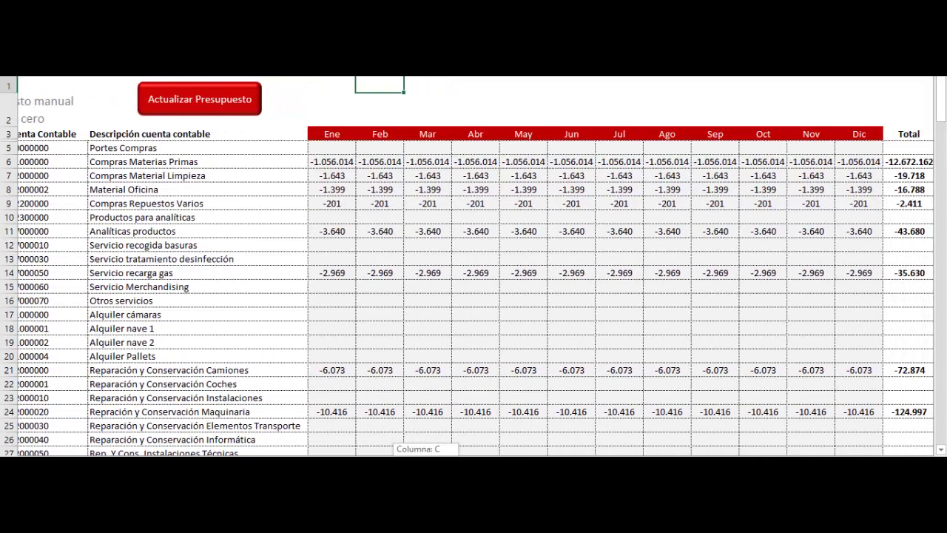
scroll(474, 296, left, 2)
scroll(474, 296, left, 1)
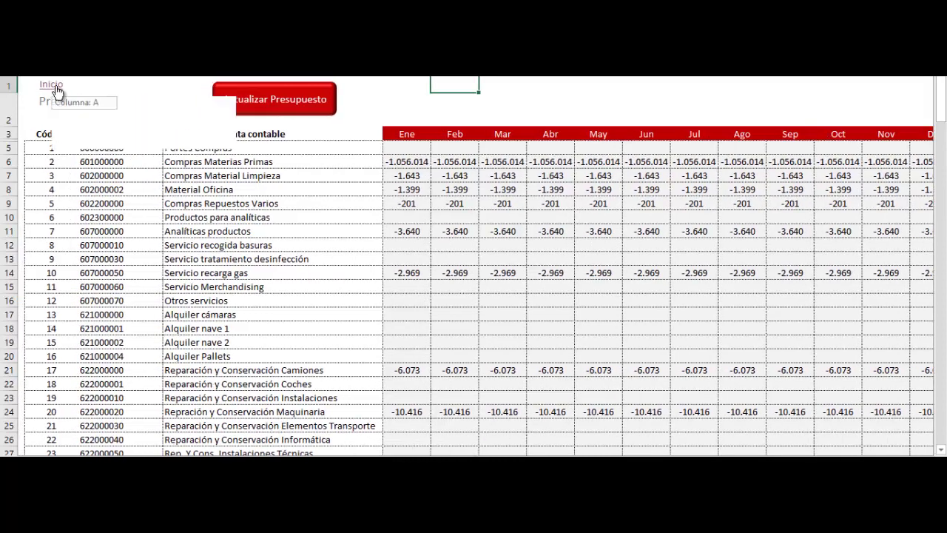
Return to Inicio via the data register and reopen the zero-based budget sheet
click(55, 87)
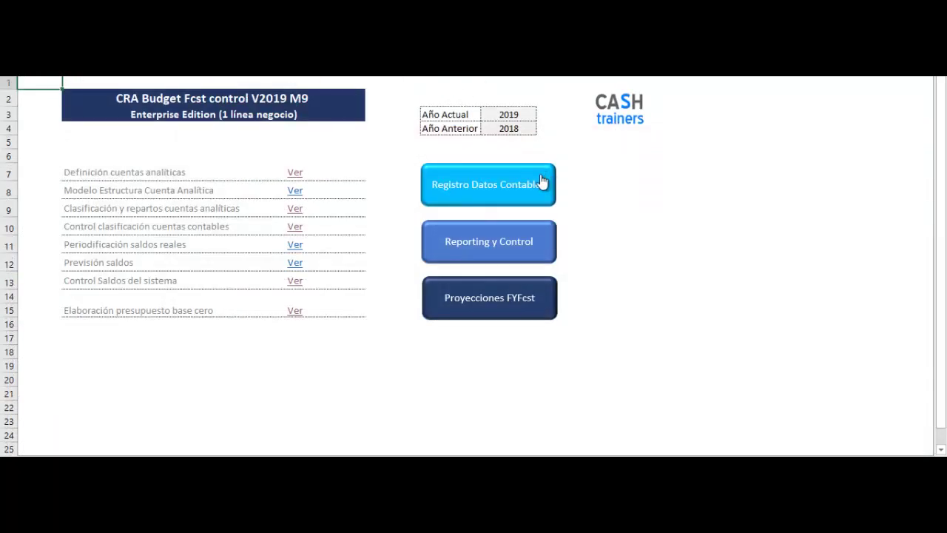
click(544, 184)
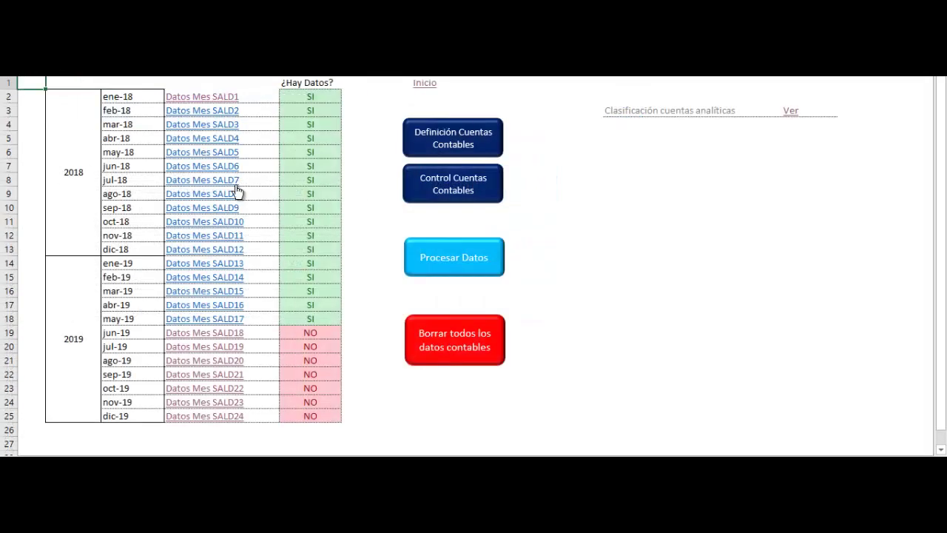
click(434, 90)
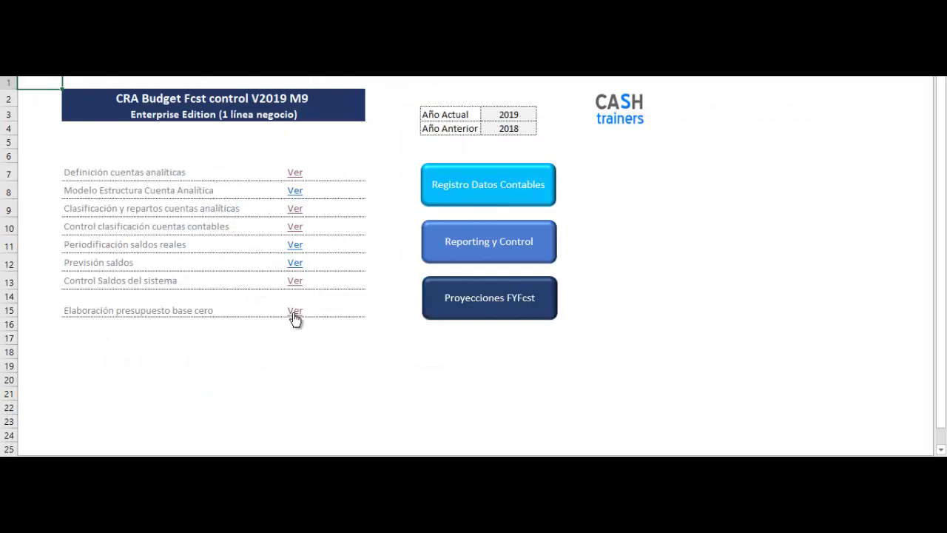
click(296, 312)
drag(319, 454, 341, 455)
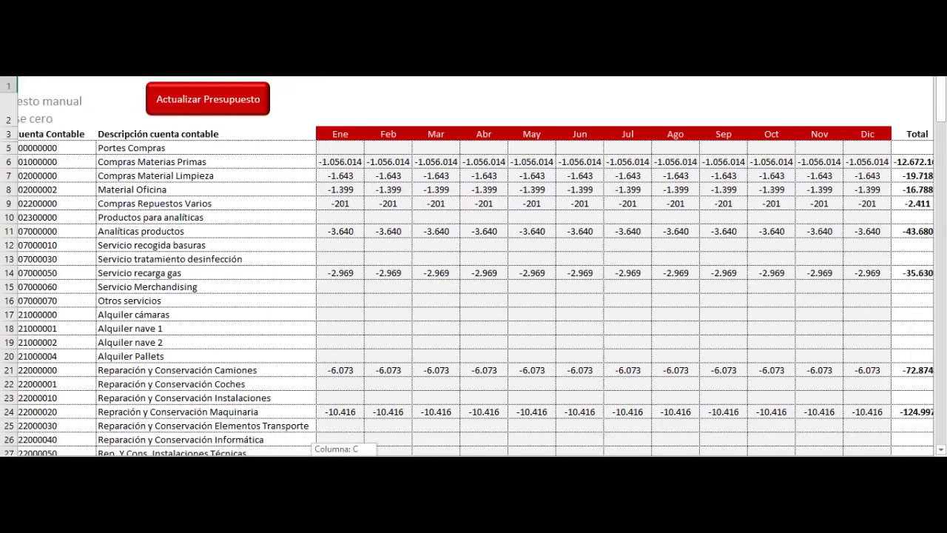
Scroll left and down through the zero-based budget sheet to review every account row
click(908, 83)
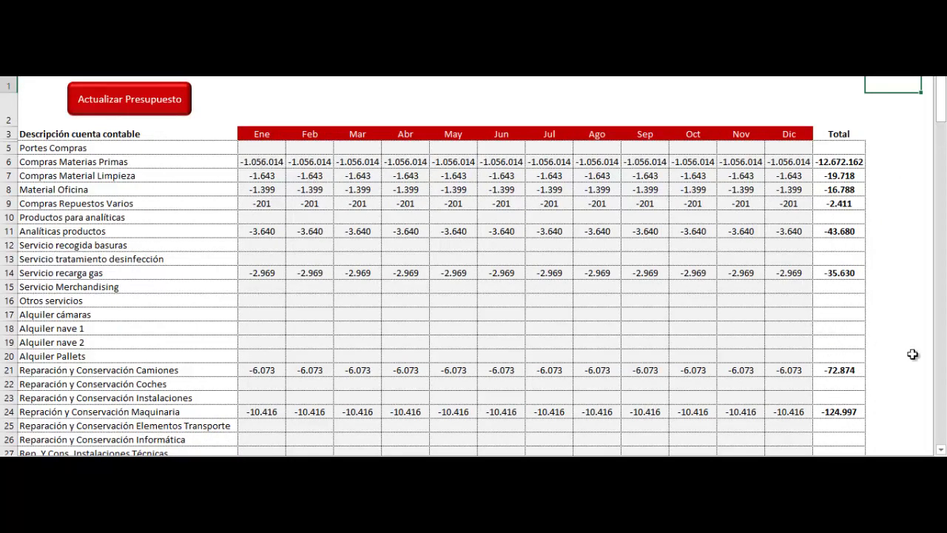
scroll(874, 444, left, 1)
scroll(859, 440, left, 2)
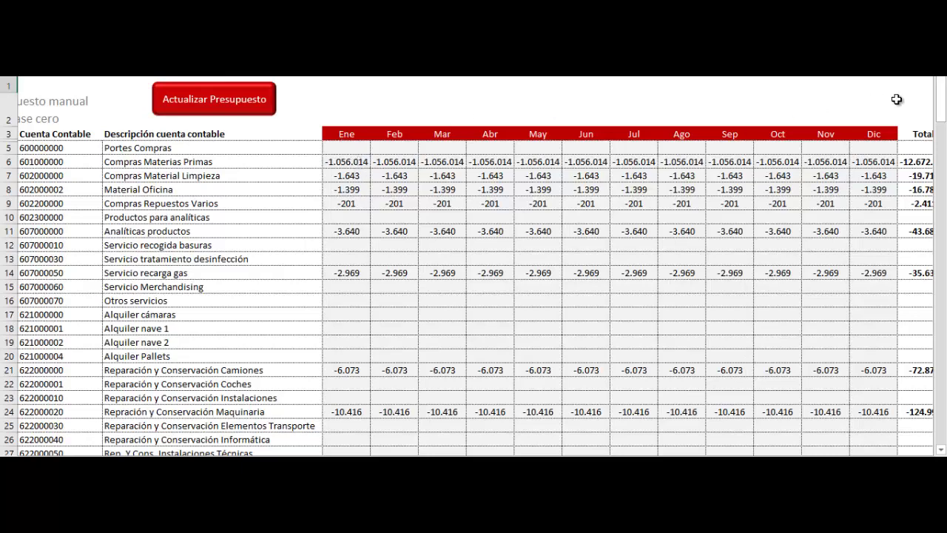
drag(941, 99, 942, 111)
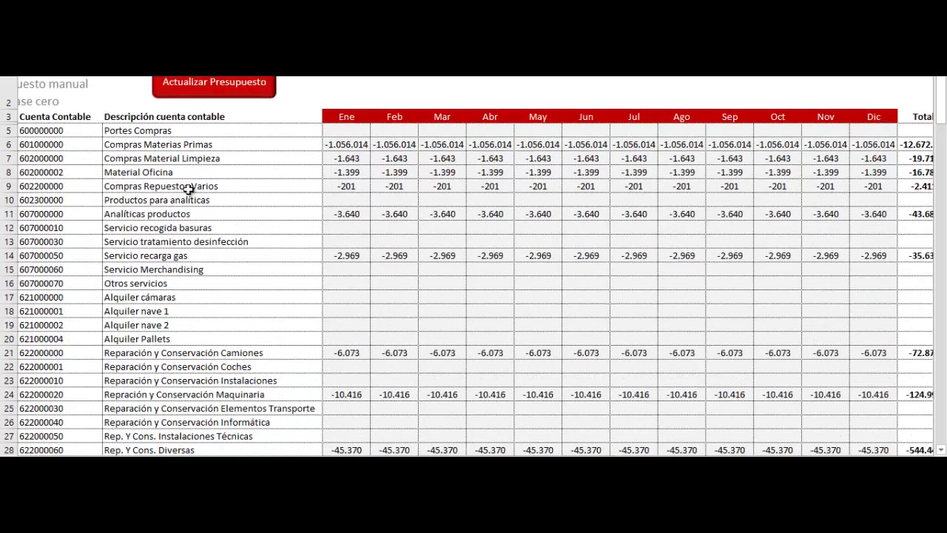
scroll(74, 141, down, 4)
scroll(111, 259, down, 2)
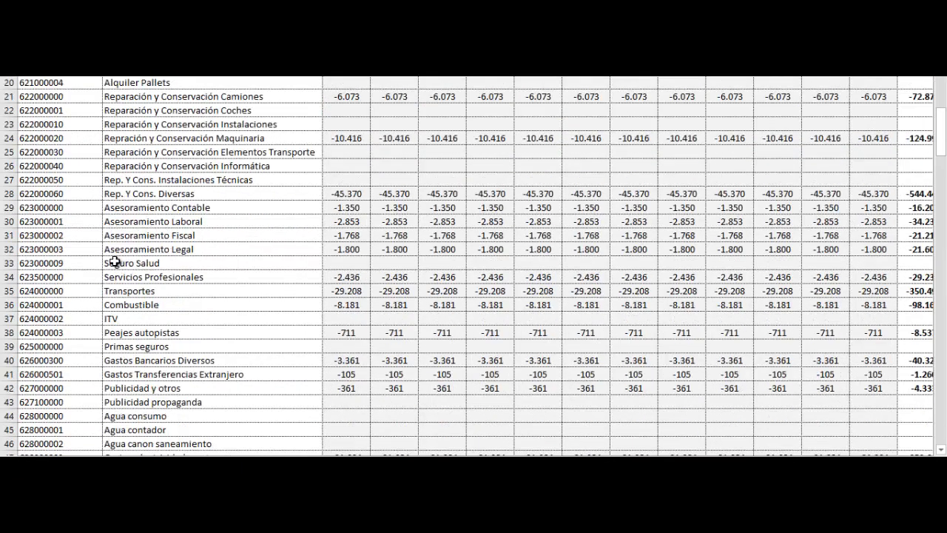
scroll(113, 265, down, 1)
scroll(467, 334, down, 3)
scroll(651, 345, down, 2)
scroll(852, 259, down, 4)
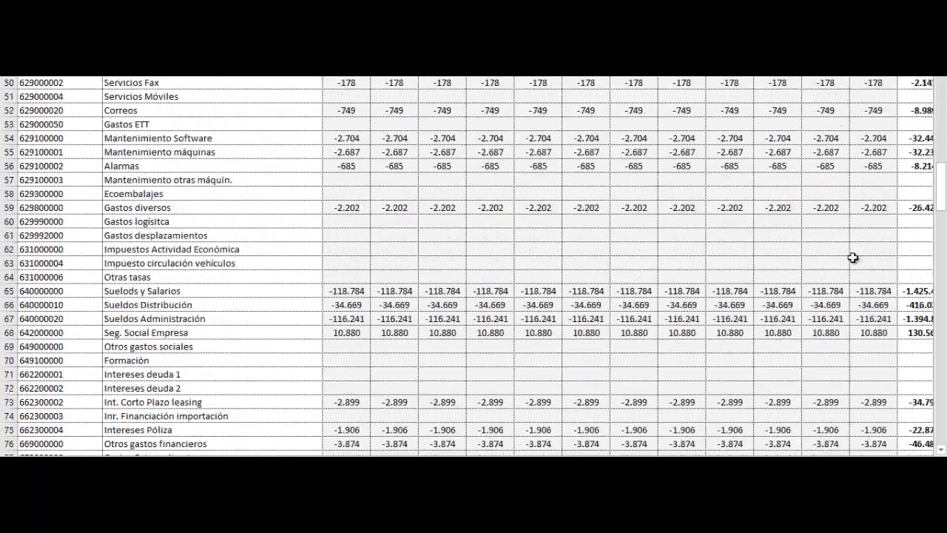
scroll(853, 258, down, 7)
scroll(853, 258, down, 3)
drag(941, 265, 943, 93)
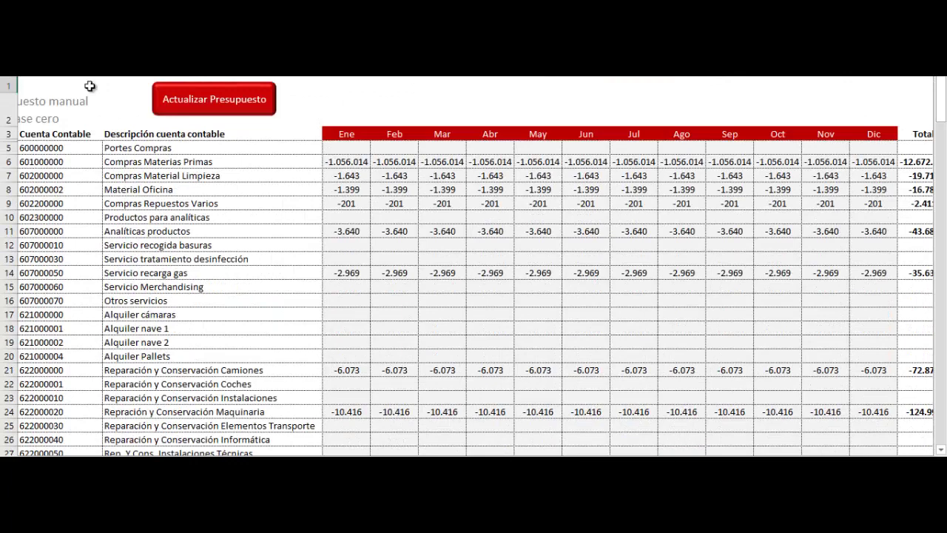
drag(491, 450, 466, 450)
Check the SI/NO month list in the data register, then open the Reporting y Control sheet
click(56, 85)
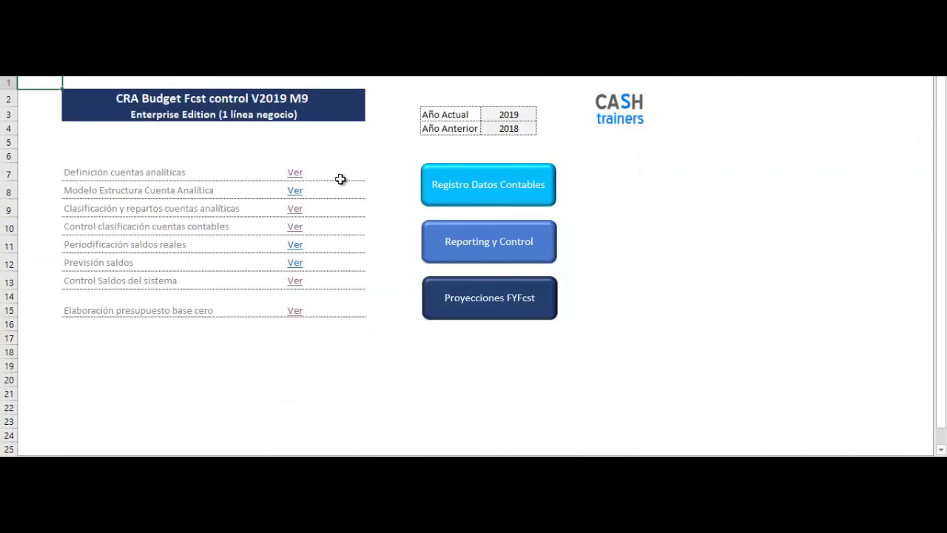
click(531, 188)
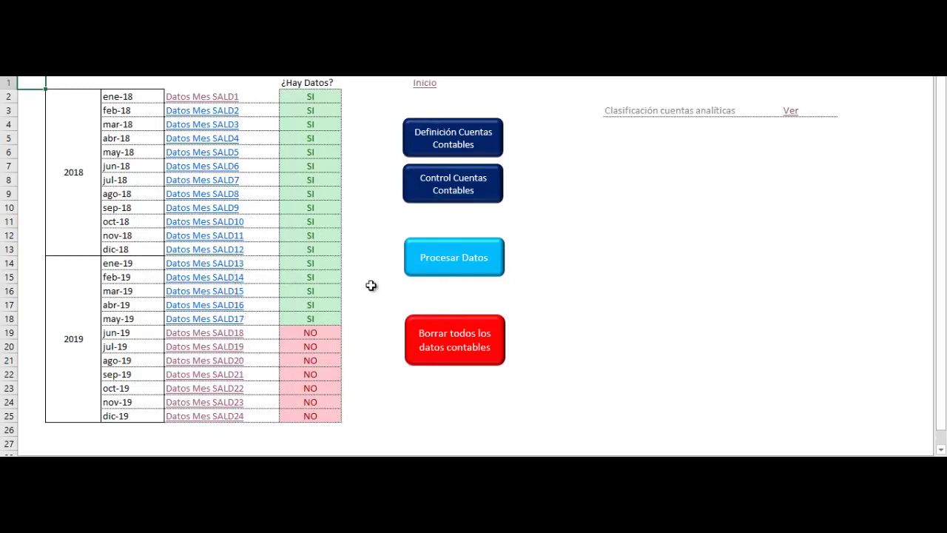
click(595, 246)
click(423, 85)
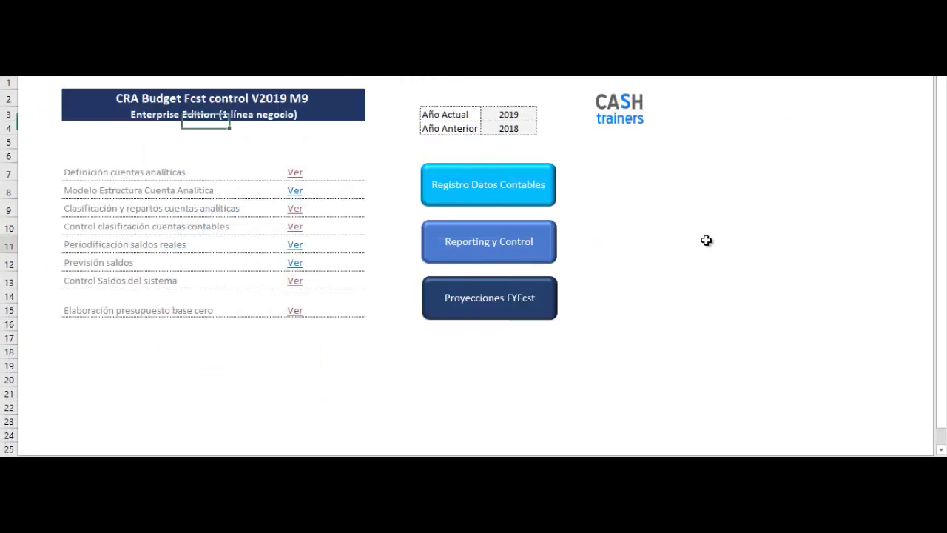
click(481, 243)
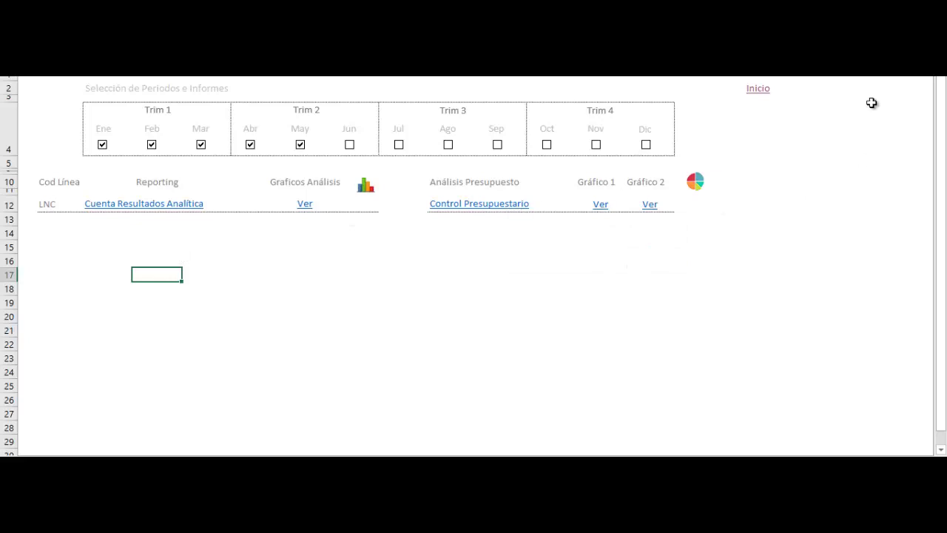
click(829, 78)
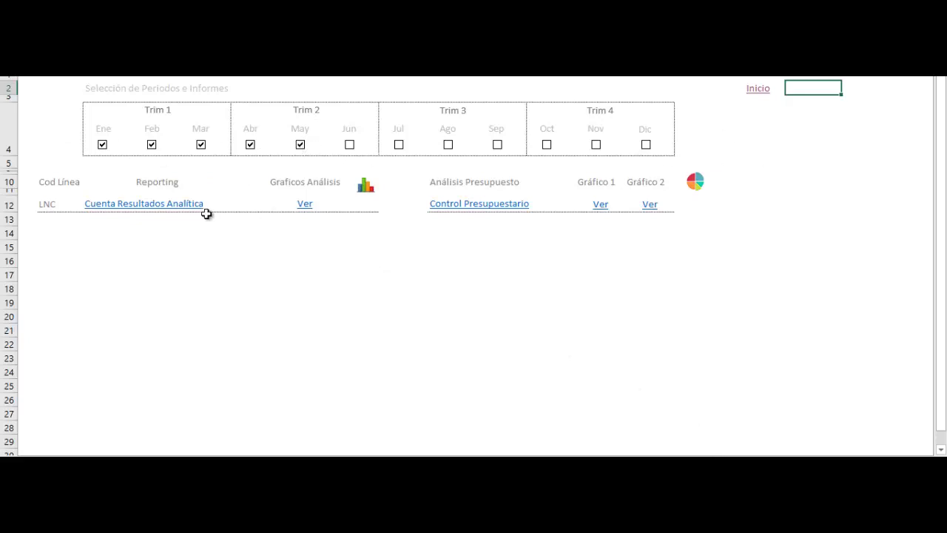
drag(175, 210, 180, 262)
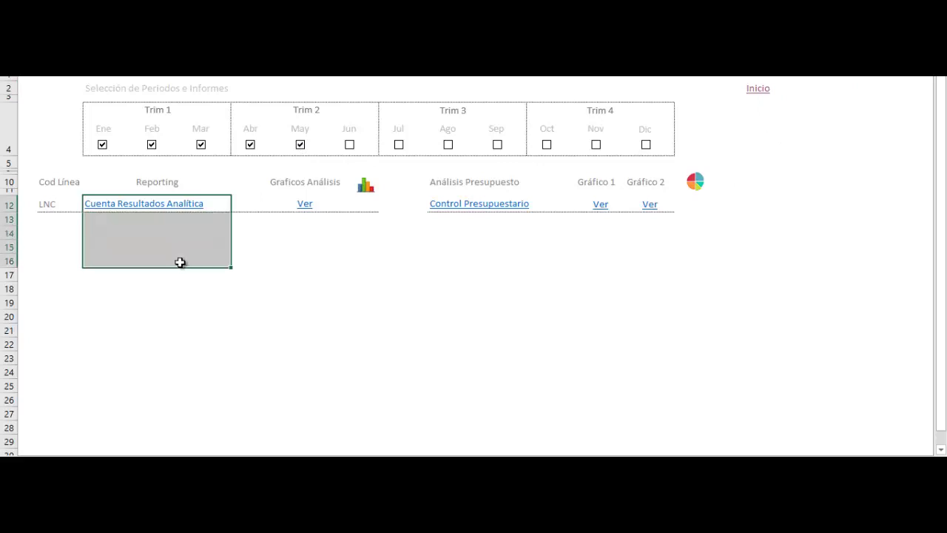
click(180, 262)
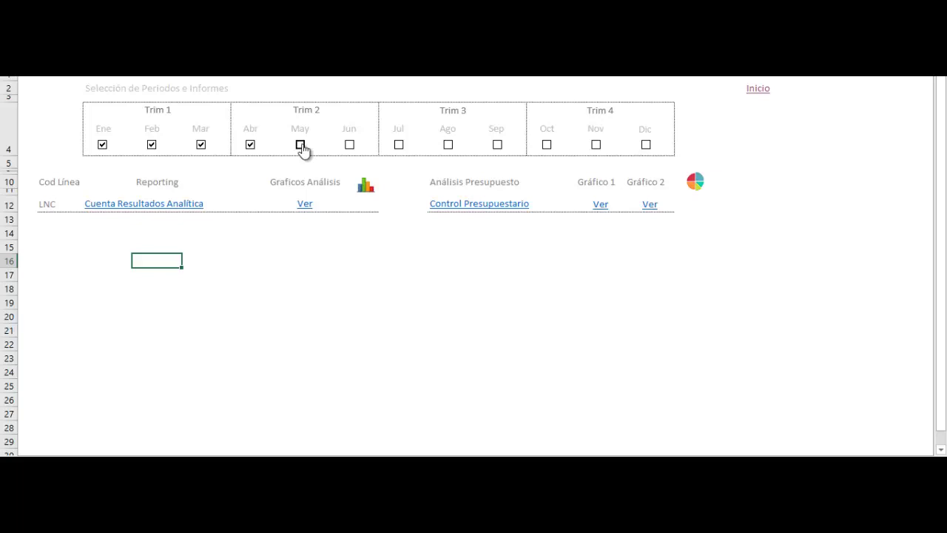
click(301, 145)
Scroll through the Cuenta Resultados Analítica report, then return via Reporting to Inicio
click(187, 207)
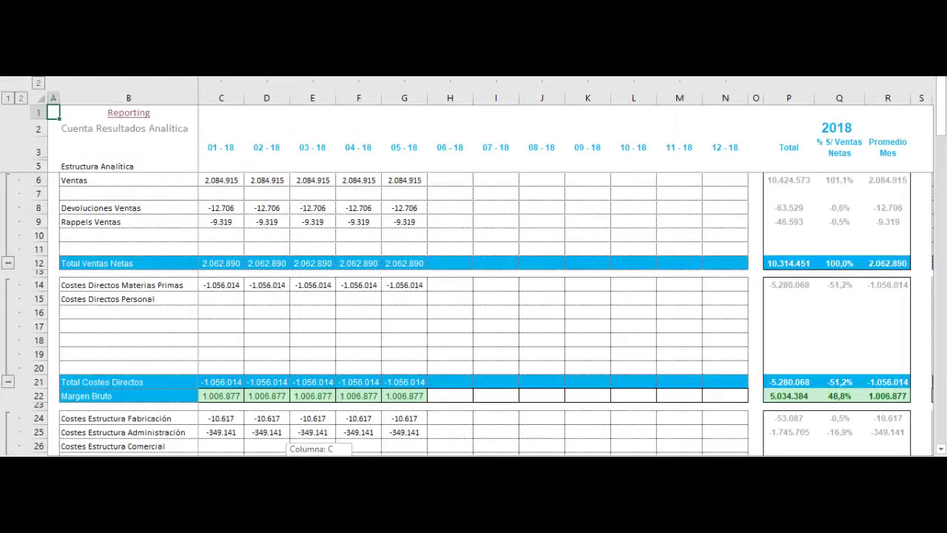
scroll(567, 274, right, 2)
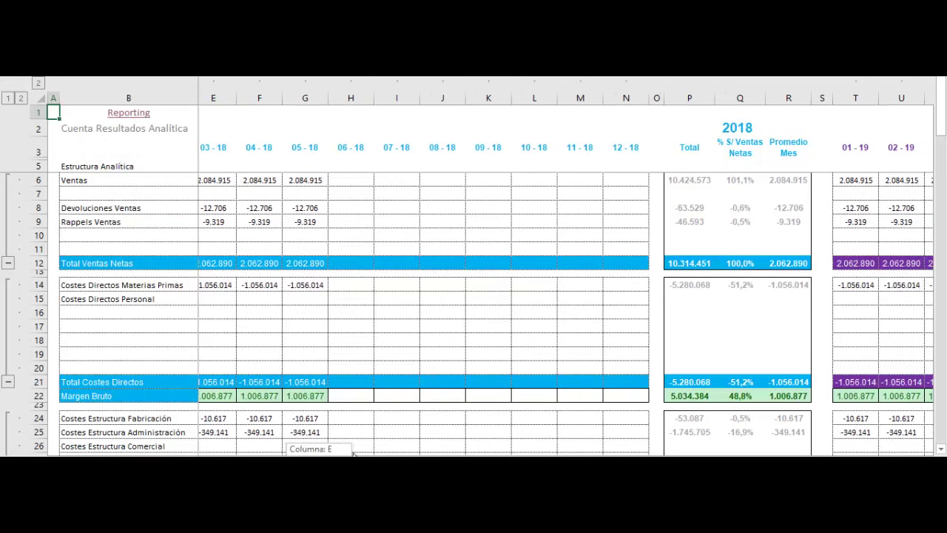
scroll(123, 215, down, 5)
scroll(128, 227, down, 4)
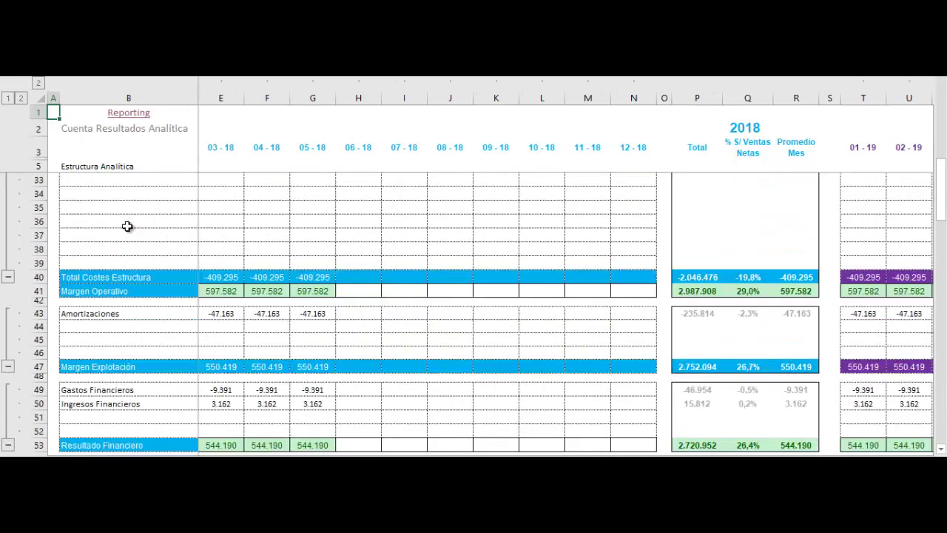
scroll(131, 203, down, 1)
click(131, 114)
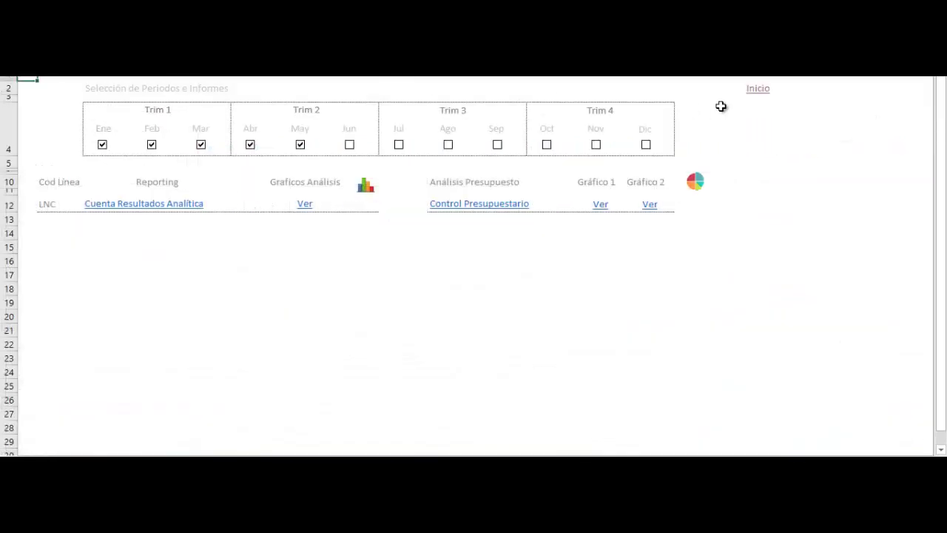
click(760, 89)
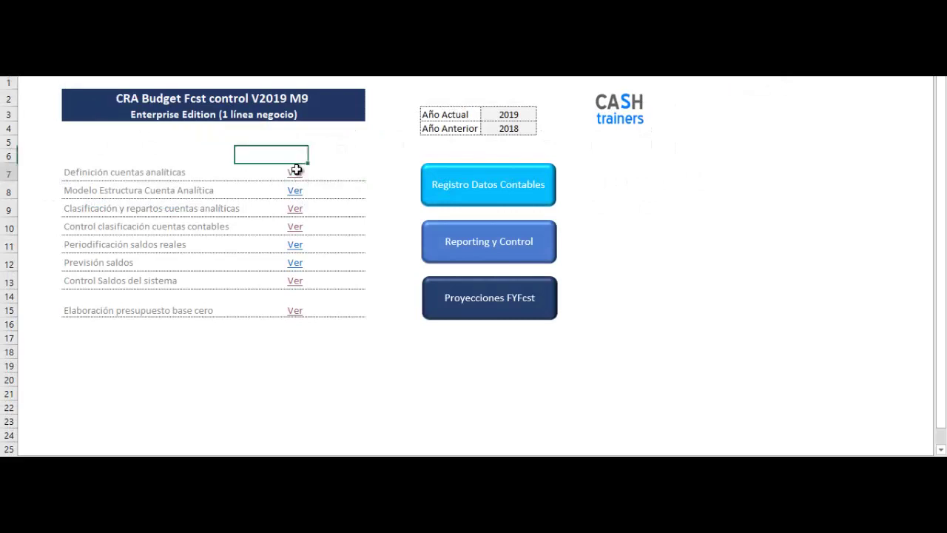
Review the analytic accounts sheet, then view the Modelo Estructura Cuenta Analítica Ventas choices without changing them
click(296, 171)
click(389, 88)
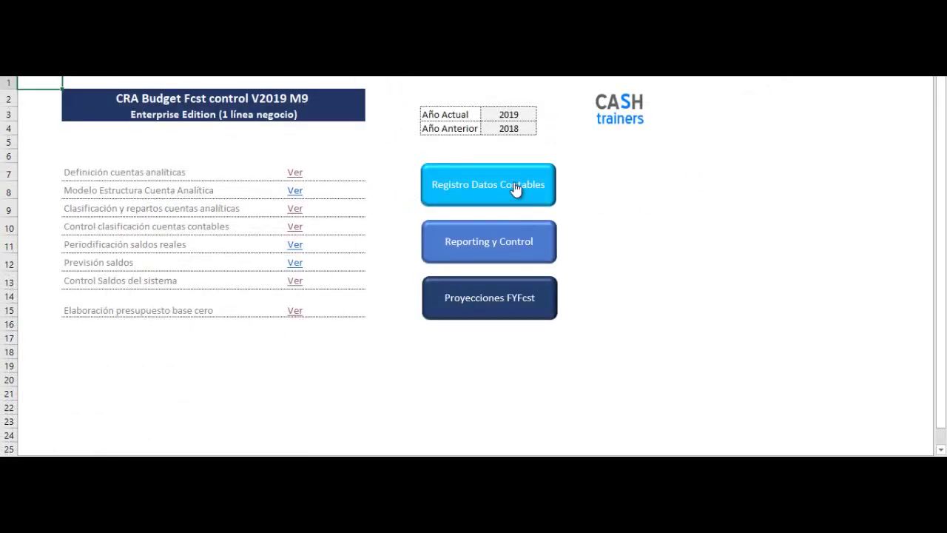
click(294, 194)
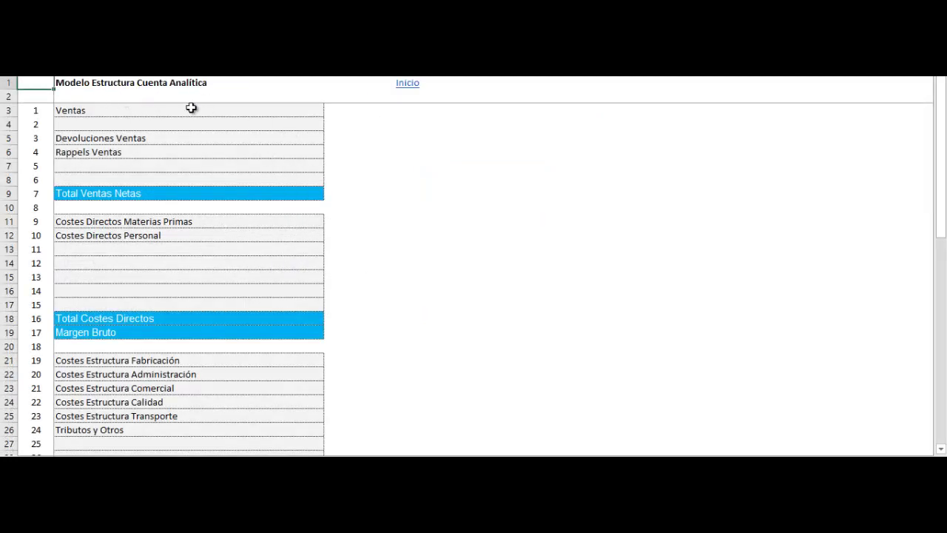
click(196, 111)
click(327, 110)
click(328, 110)
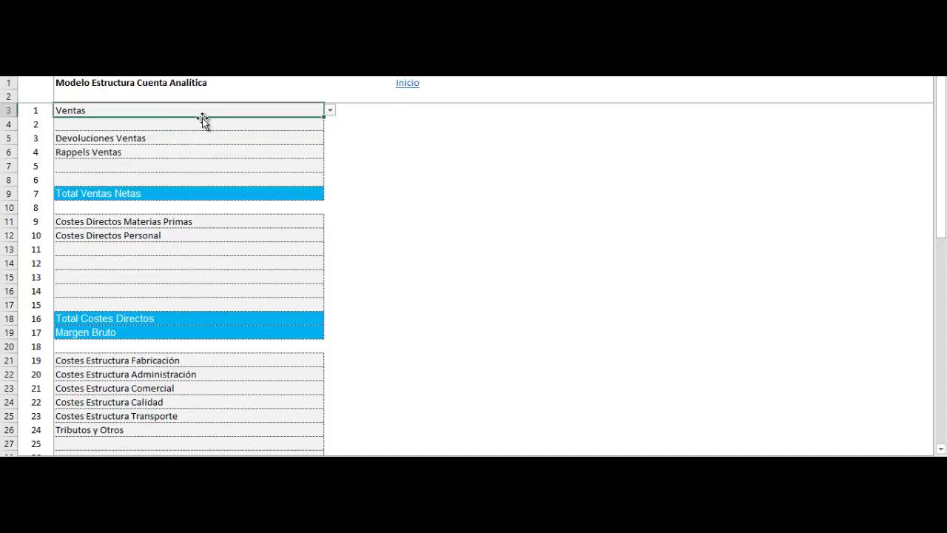
Scroll through the Modelo Estructura sheet, then go via Inicio to Reporting y Control
scroll(205, 317, down, 2)
scroll(205, 317, down, 3)
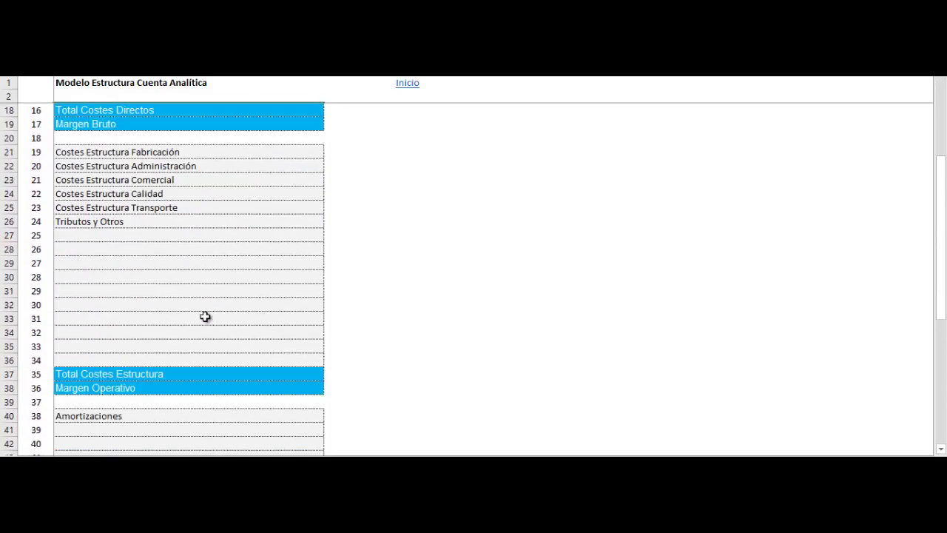
scroll(205, 316, down, 2)
scroll(204, 318, down, 4)
scroll(205, 318, down, 2)
scroll(370, 273, up, 5)
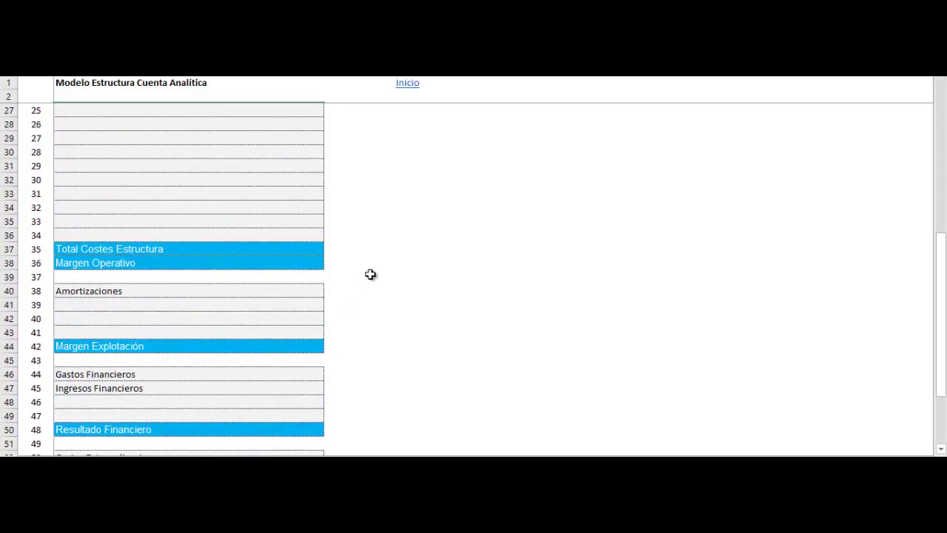
scroll(407, 132, up, 8)
click(407, 83)
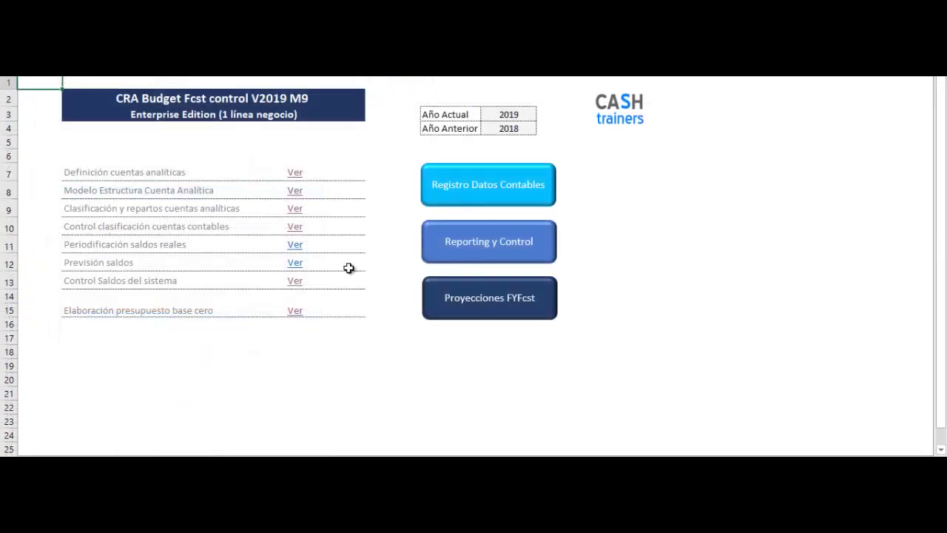
click(548, 236)
click(125, 205)
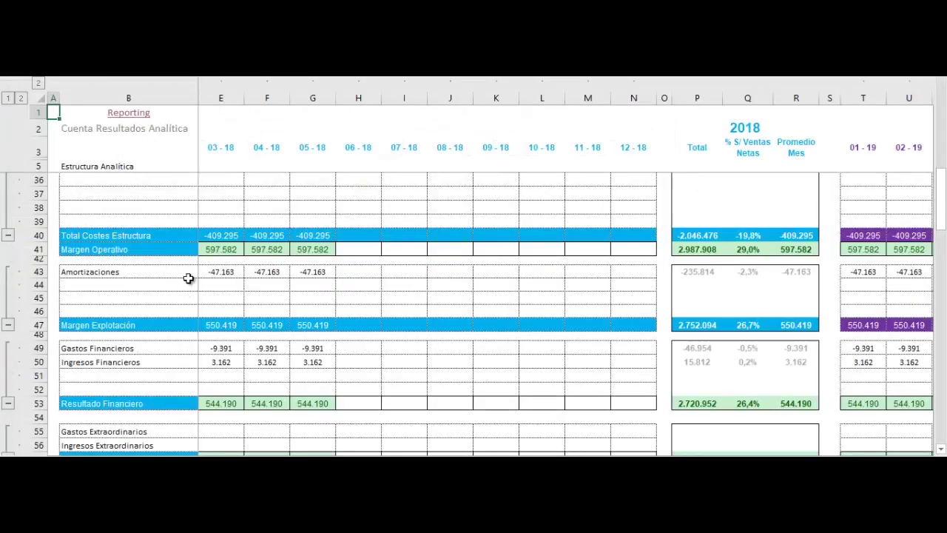
scroll(188, 275, up, 6)
scroll(192, 260, up, 5)
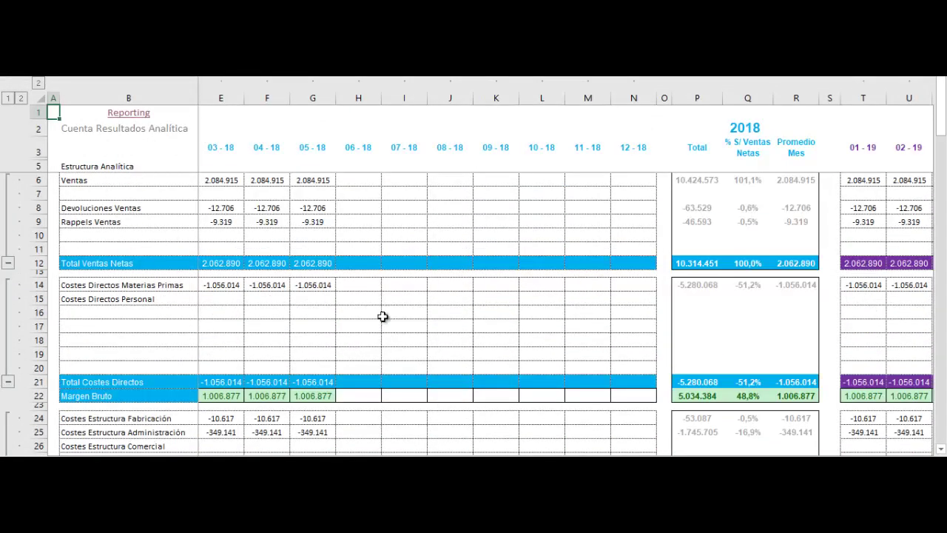
scroll(512, 275, right, 4)
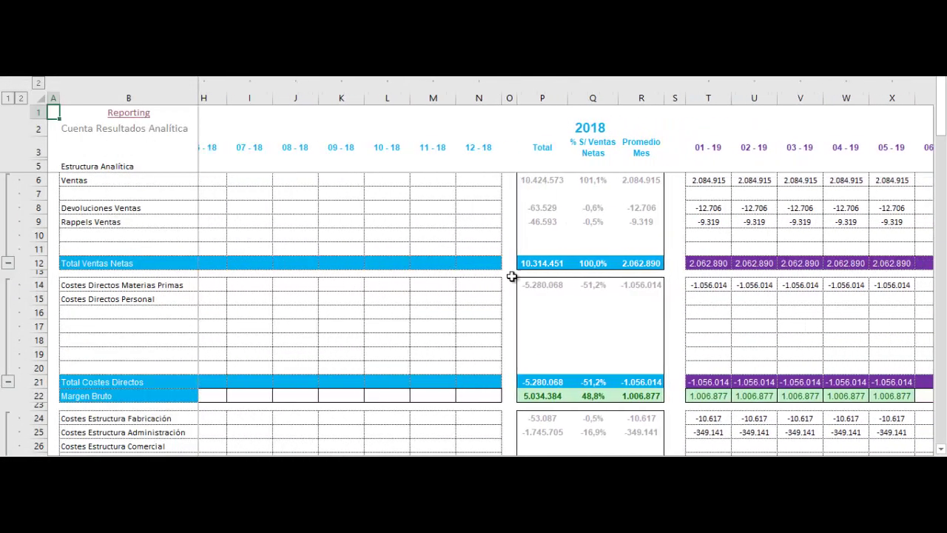
scroll(328, 345, left, 6)
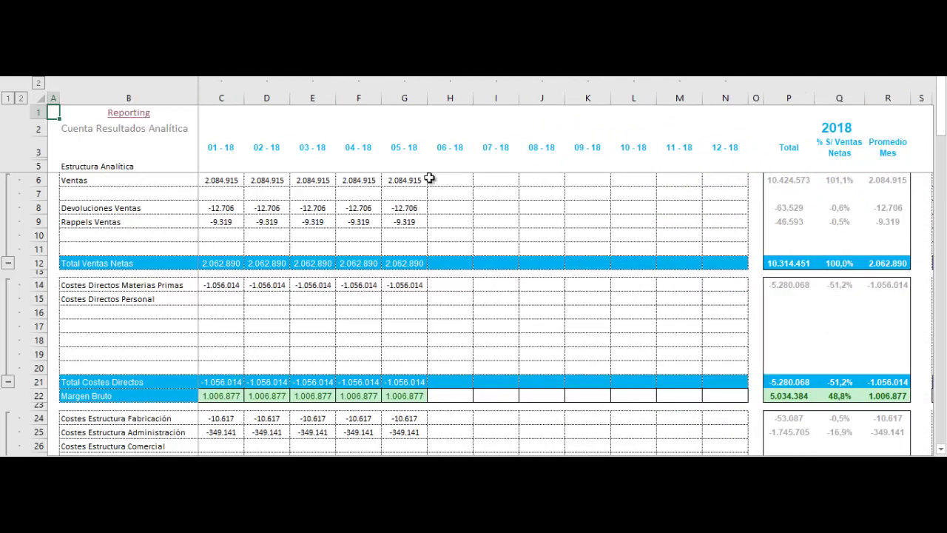
scroll(619, 237, right, 4)
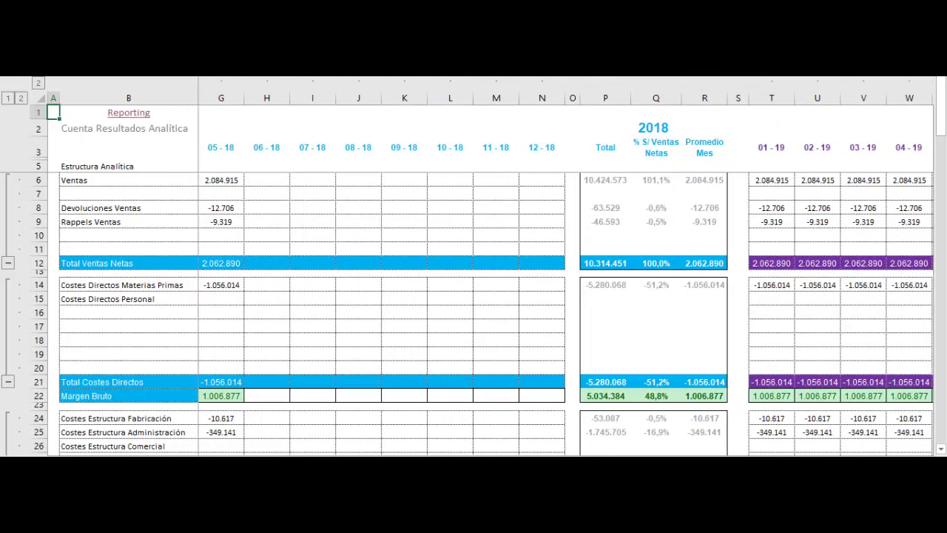
scroll(490, 303, right, 5)
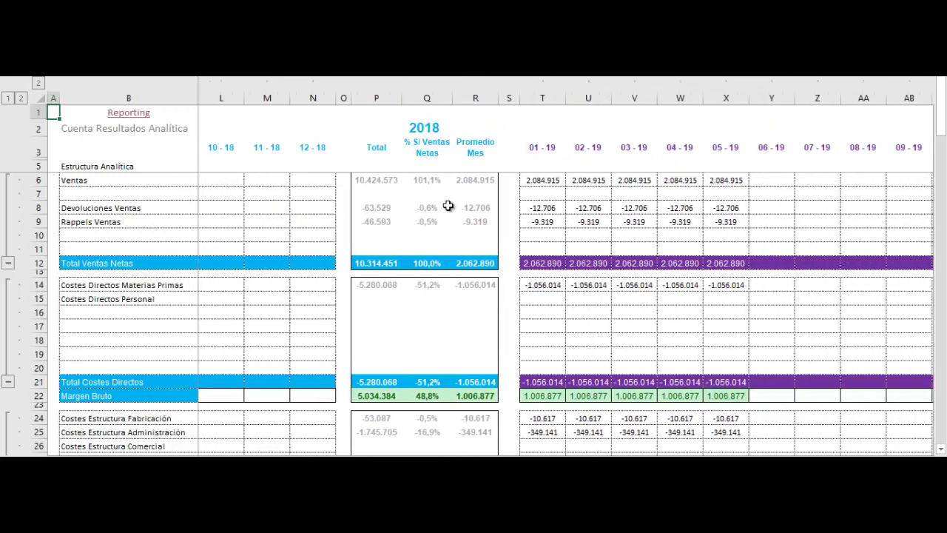
scroll(570, 273, right, 2)
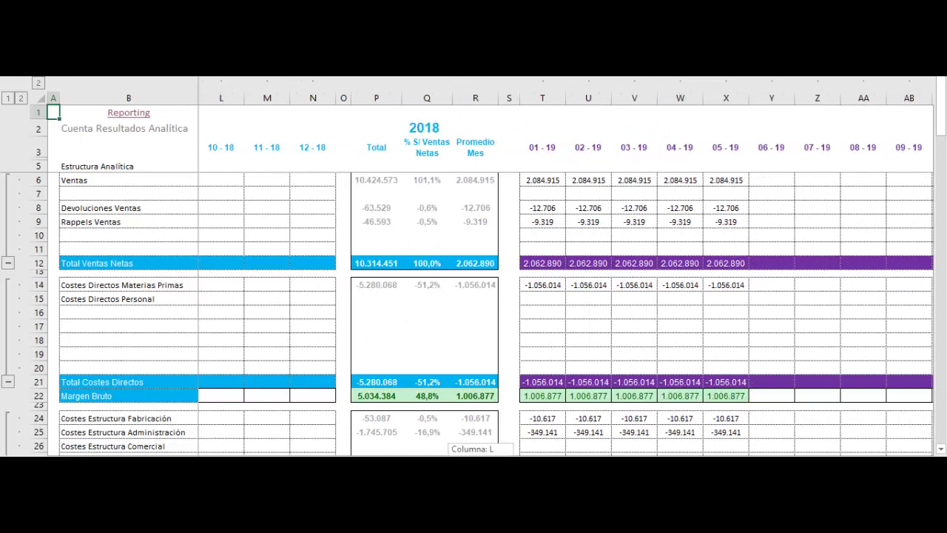
scroll(366, 239, right, 1)
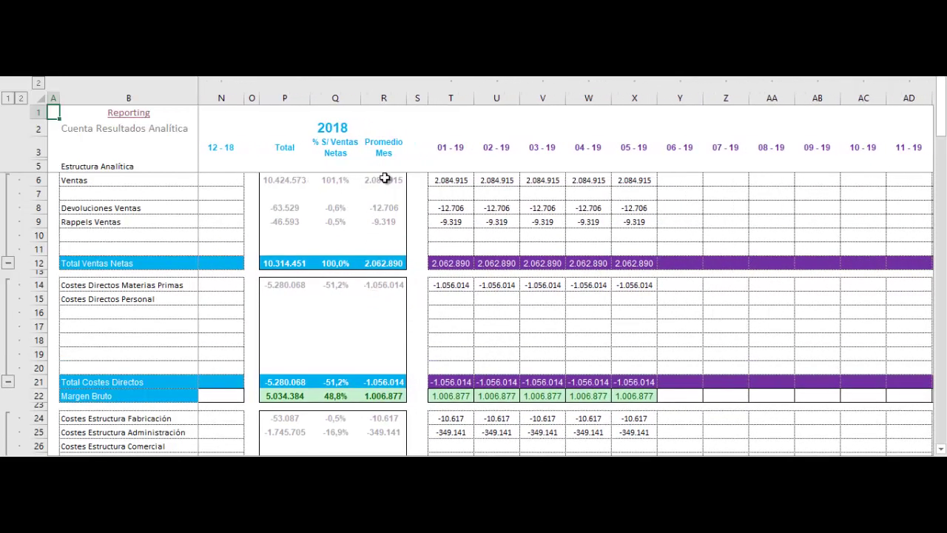
scroll(566, 273, right, 1)
scroll(567, 273, right, 1)
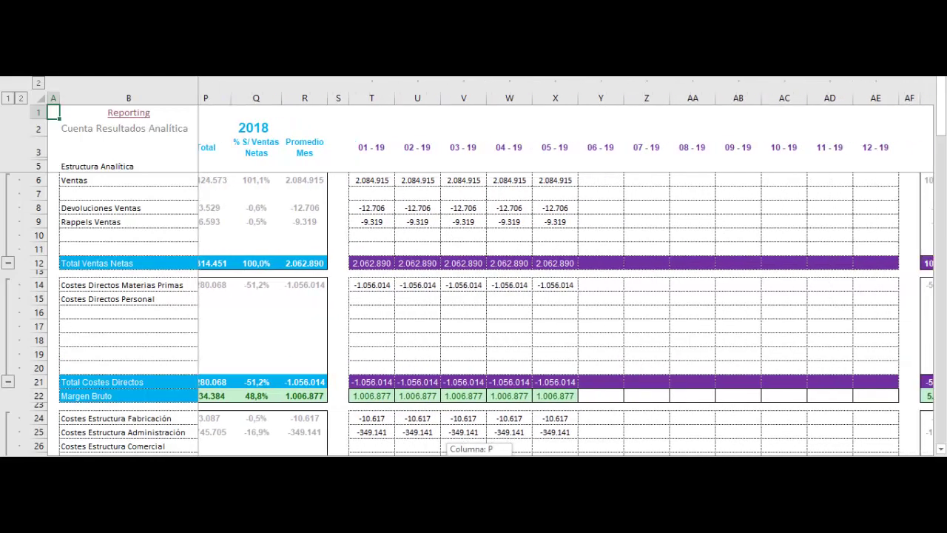
scroll(566, 274, right, 1)
scroll(566, 273, right, 2)
scroll(566, 274, right, 1)
scroll(567, 274, left, 3)
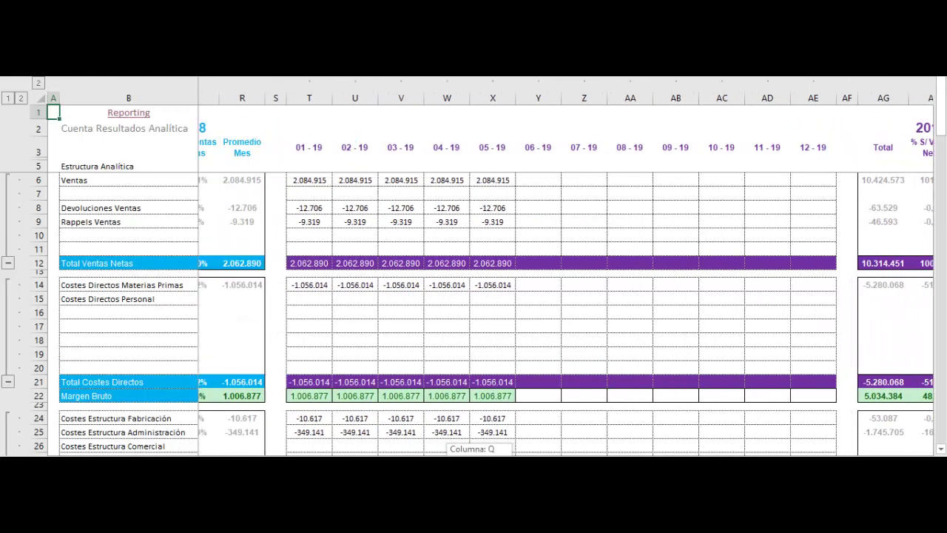
scroll(566, 274, right, 2)
scroll(566, 274, right, 1)
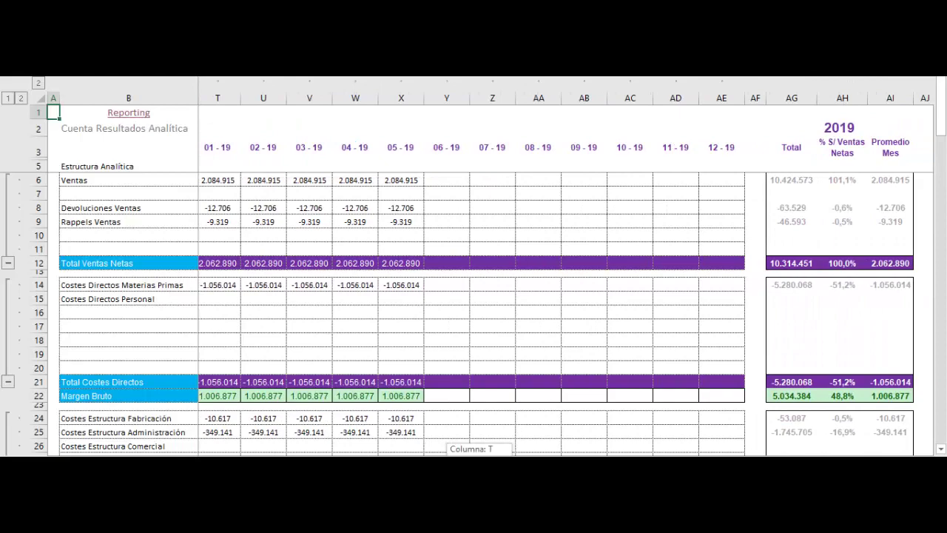
scroll(696, 401, right, 1)
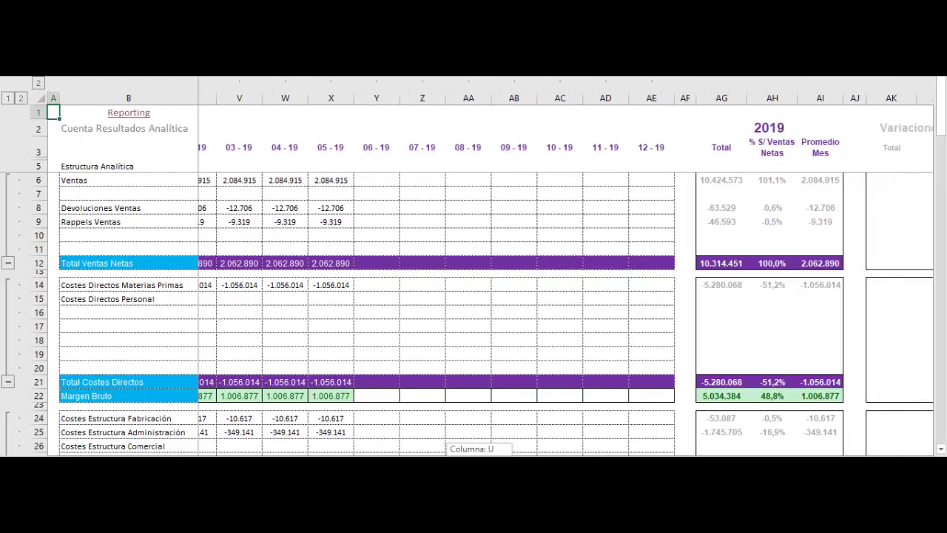
scroll(696, 401, right, 1)
scroll(696, 401, right, 2)
scroll(695, 401, right, 1)
scroll(750, 69, down, 2)
scroll(767, 446, down, 1)
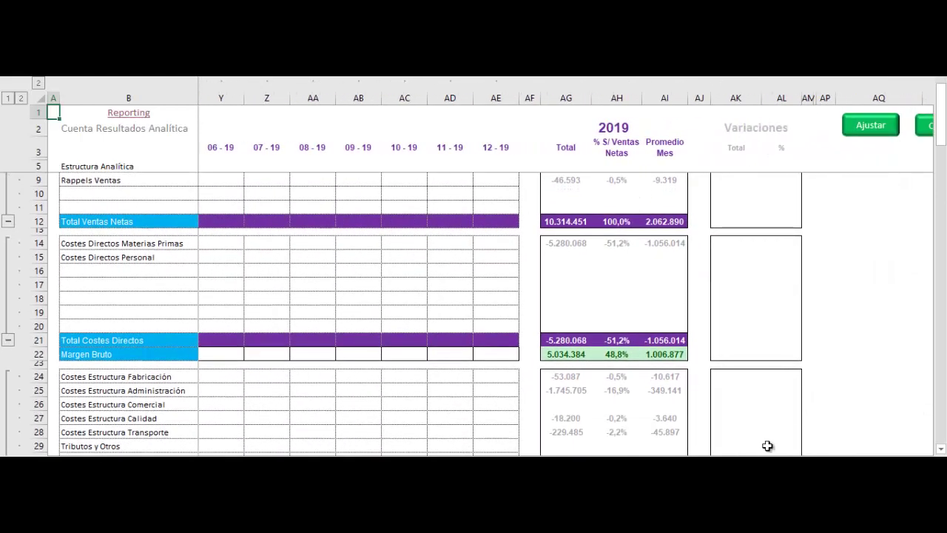
scroll(771, 434, up, 3)
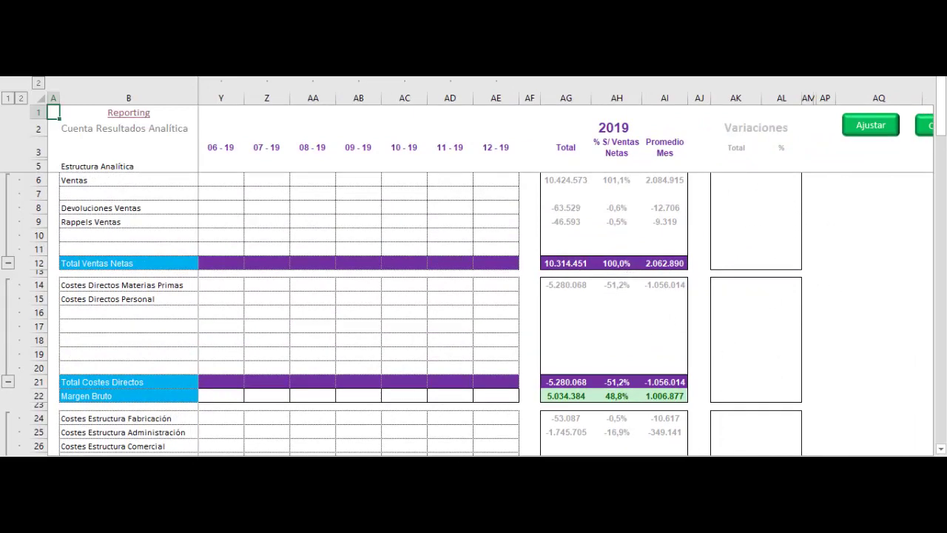
scroll(530, 249, left, 10)
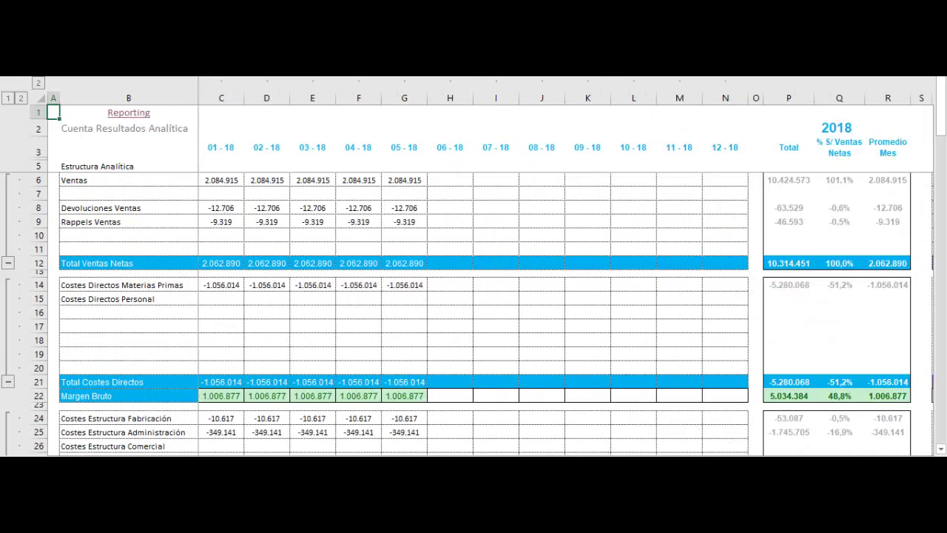
scroll(889, 217, right, 10)
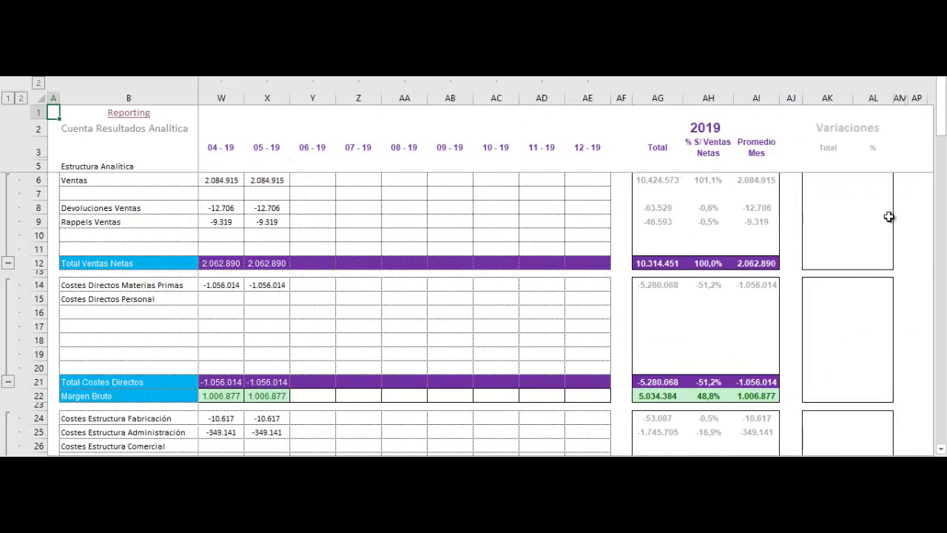
scroll(719, 395, right, 6)
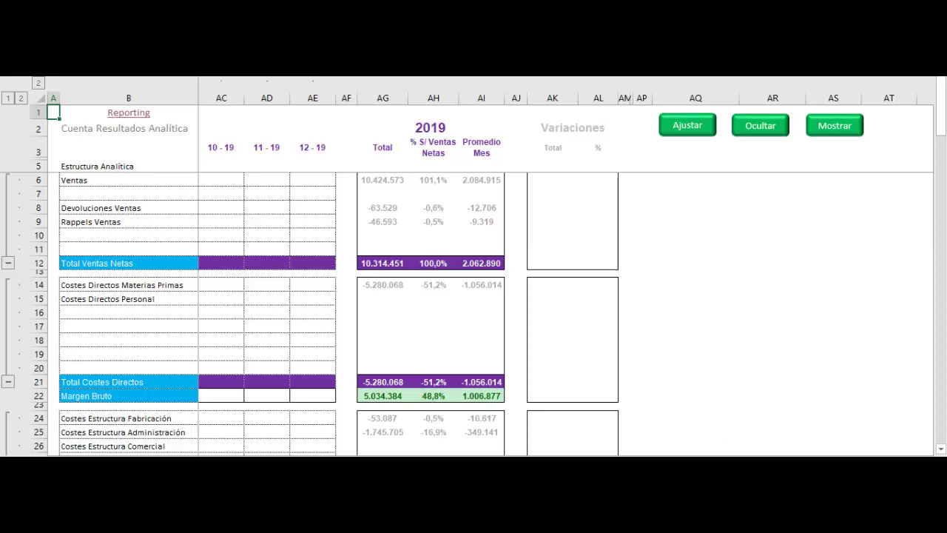
scroll(742, 399, left, 2)
scroll(741, 399, left, 5)
scroll(742, 399, left, 5)
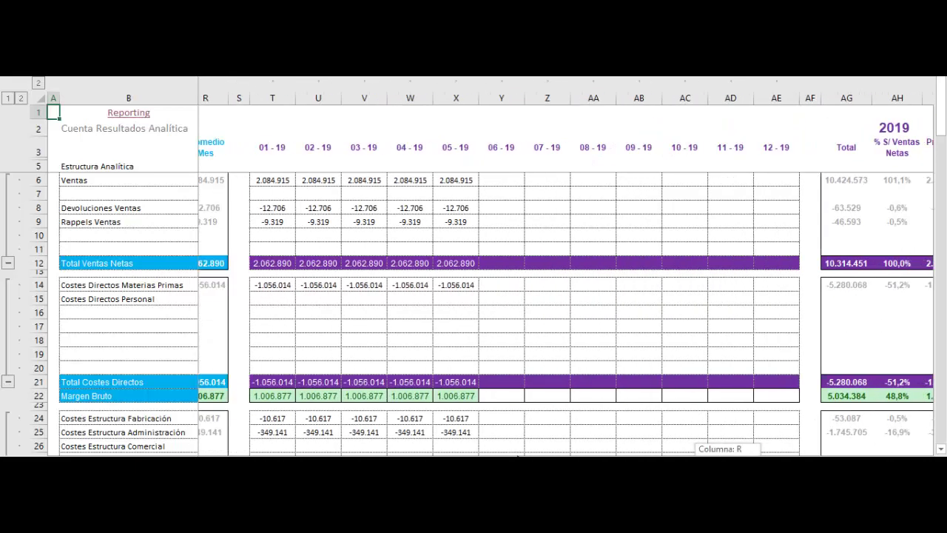
scroll(742, 399, right, 6)
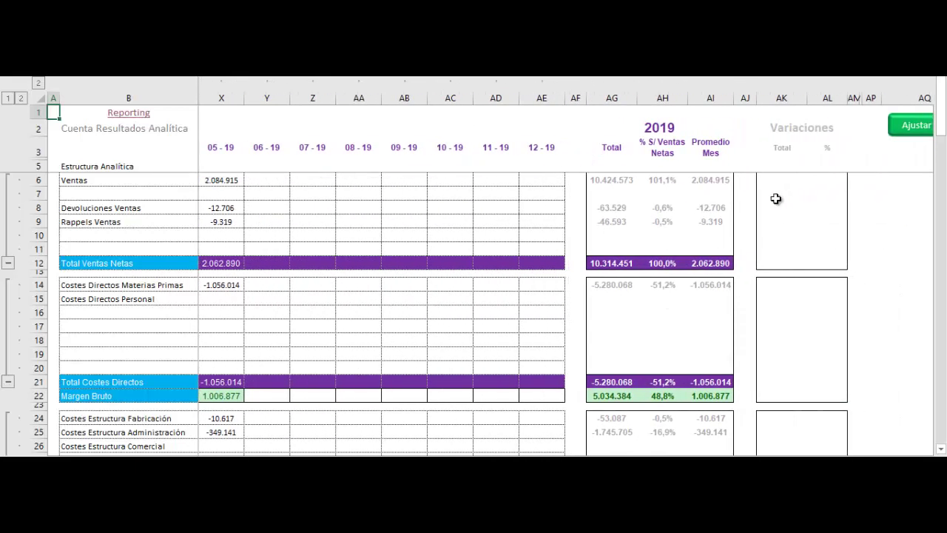
scroll(741, 399, right, 1)
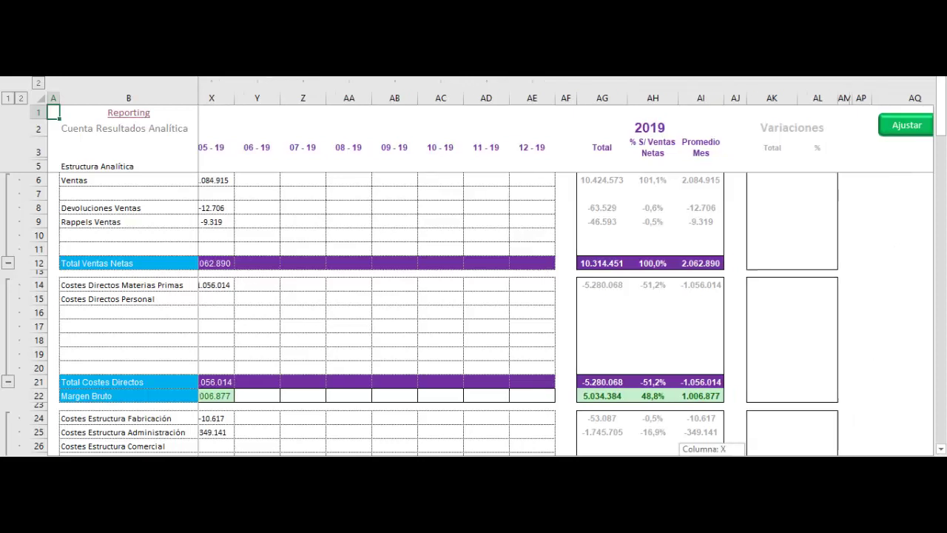
scroll(742, 398, right, 1)
scroll(742, 399, right, 2)
scroll(742, 398, right, 1)
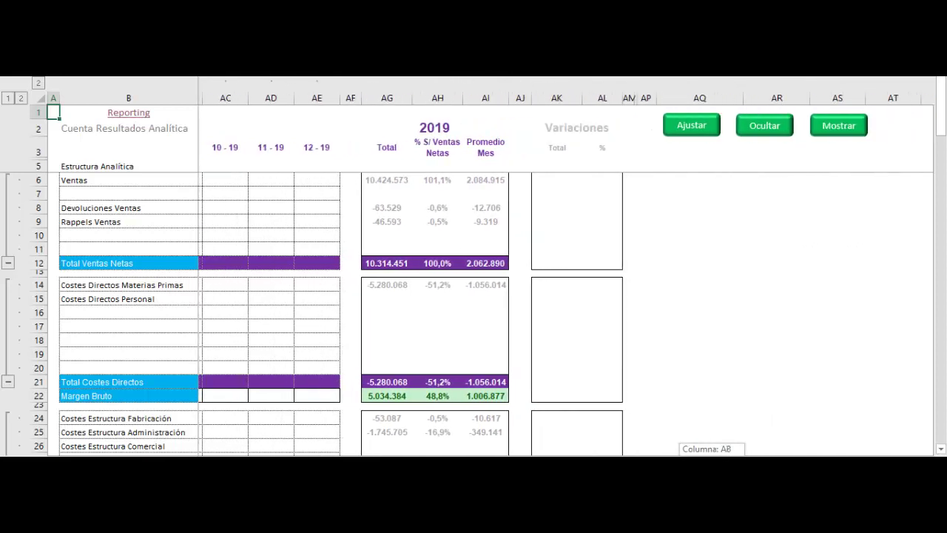
scroll(778, 415, right, 1)
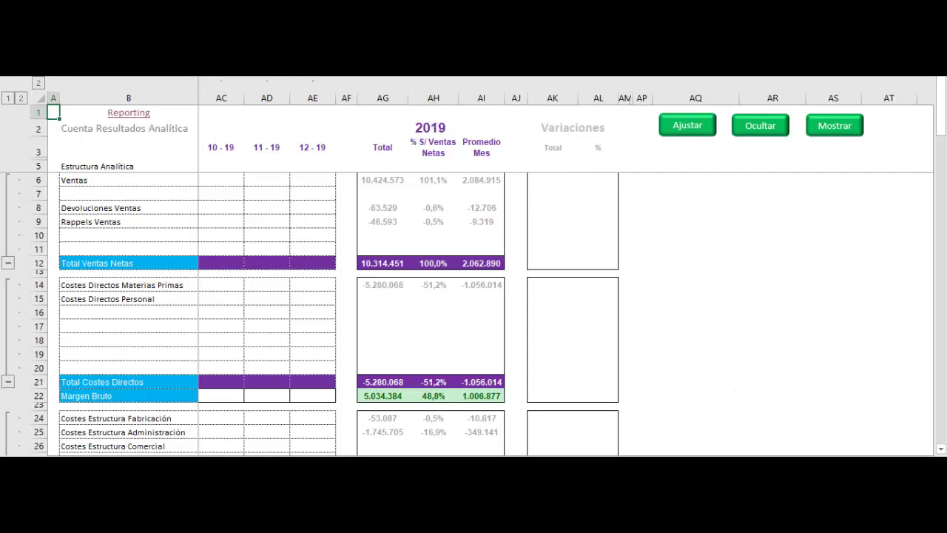
scroll(363, 310, left, 1)
scroll(362, 310, left, 2)
scroll(362, 310, left, 5)
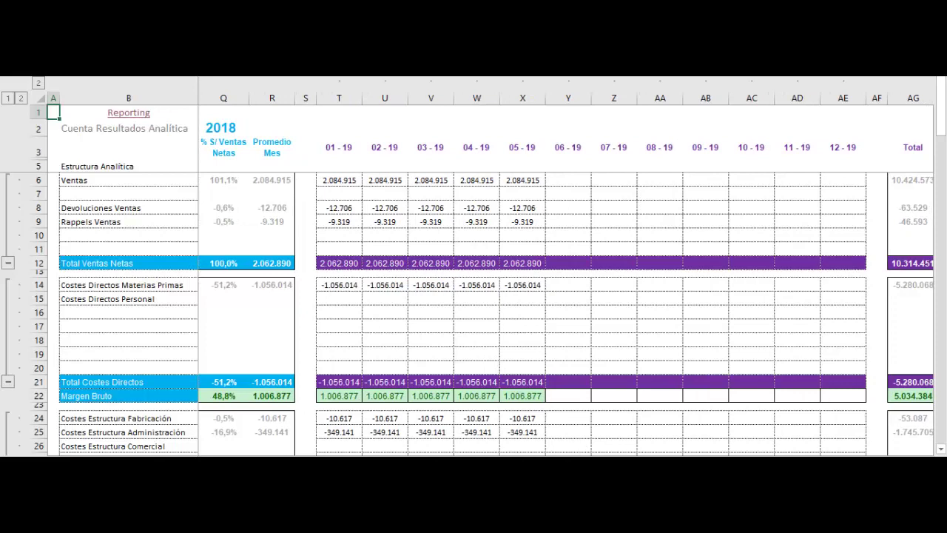
scroll(510, 443, right, 5)
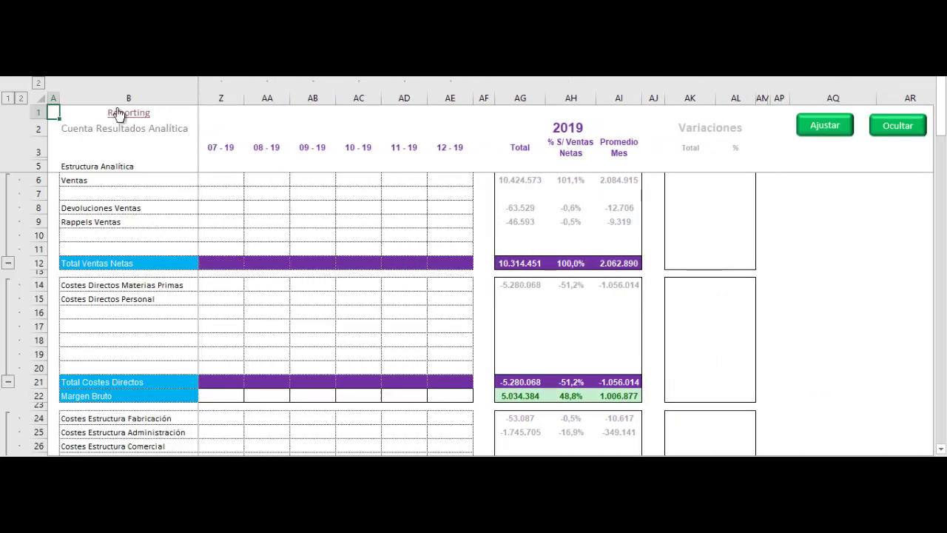
scroll(105, 115, right, 3)
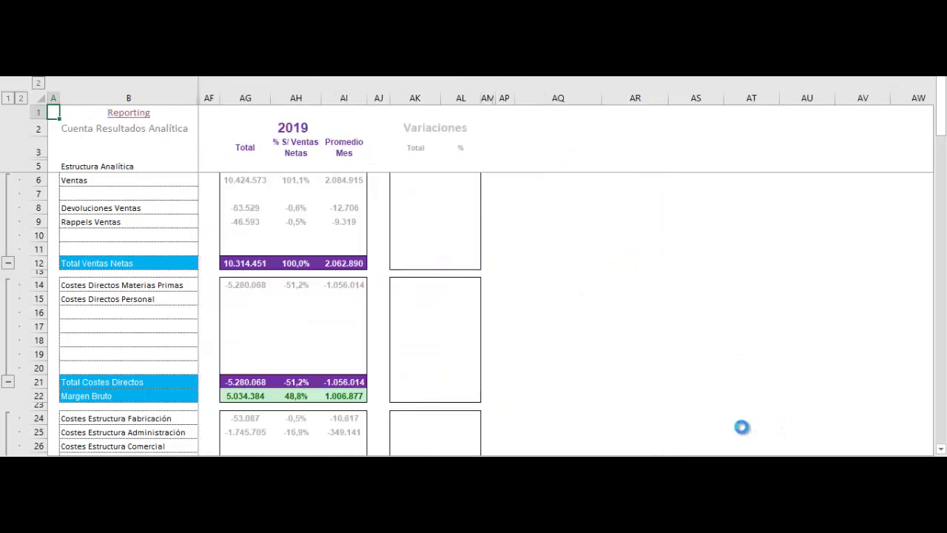
Apply Ocultar and check Resultado Después de Impuestos reads 2.720.952 for 2018 and 2019
scroll(89, 185, left, 3)
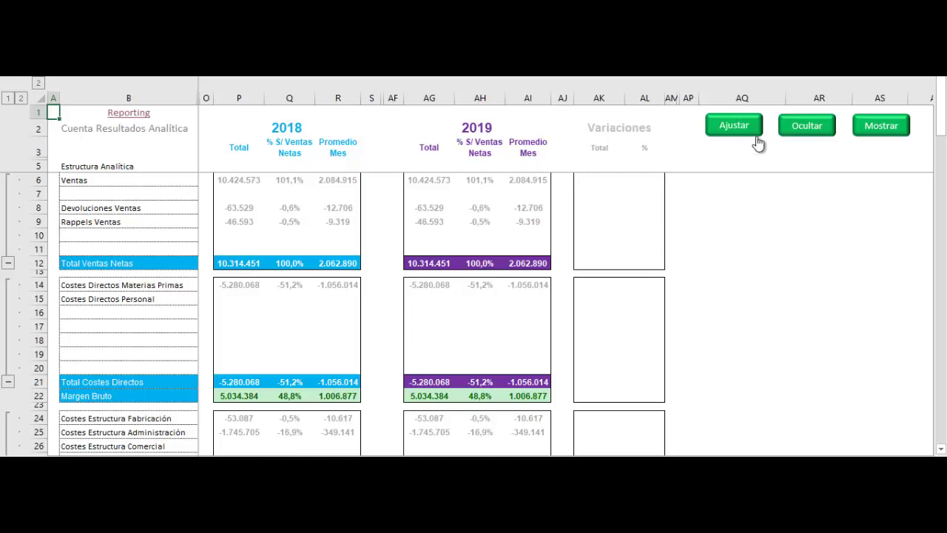
click(807, 127)
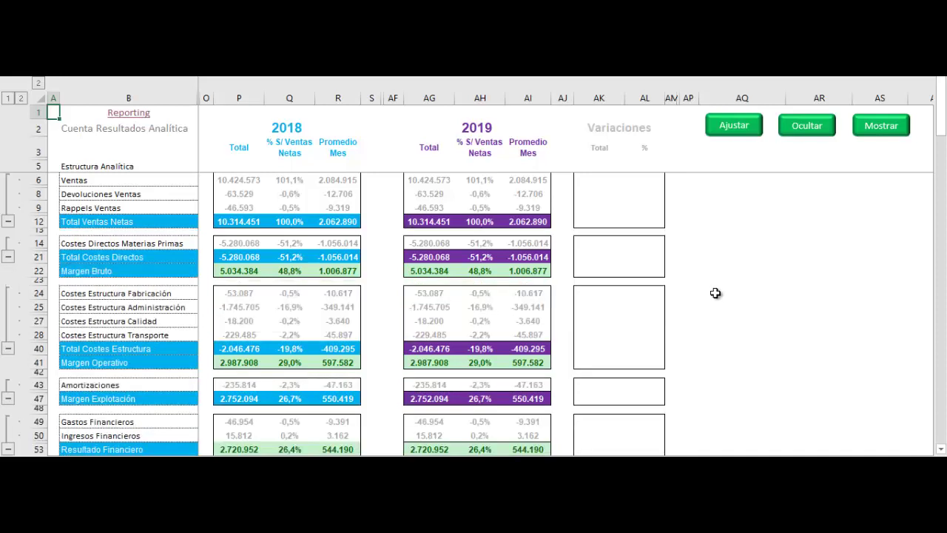
scroll(716, 293, down, 3)
scroll(708, 300, up, 3)
scroll(178, 264, down, 3)
scroll(158, 258, down, 2)
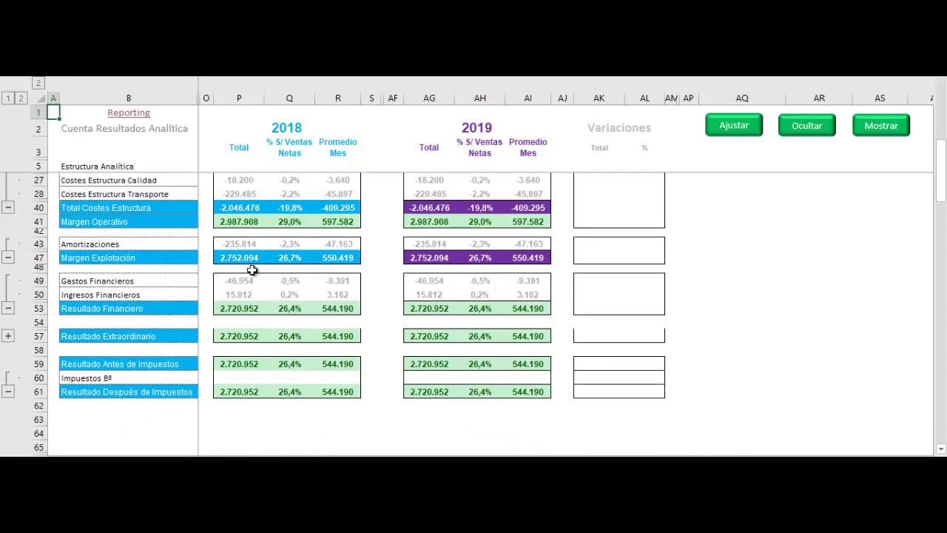
scroll(318, 307, up, 2)
scroll(318, 307, up, 2)
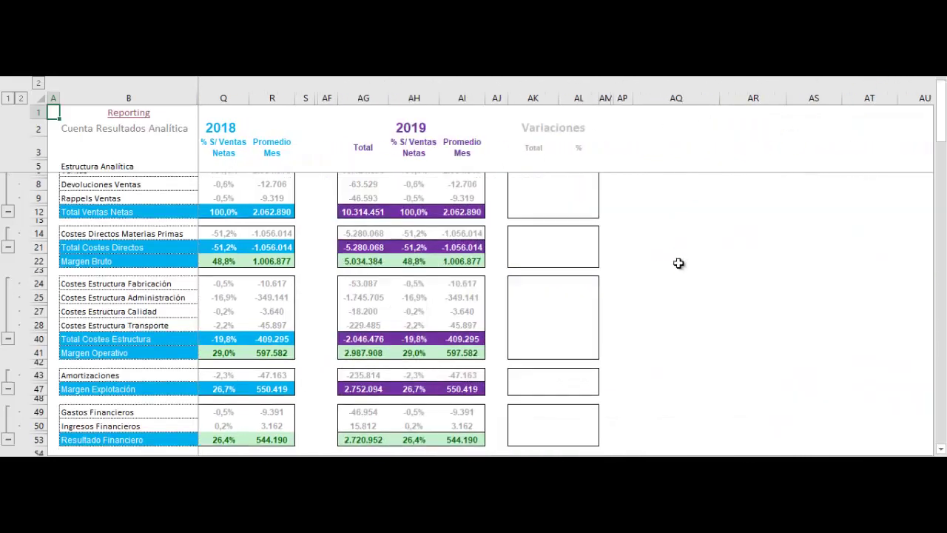
scroll(677, 264, down, 5)
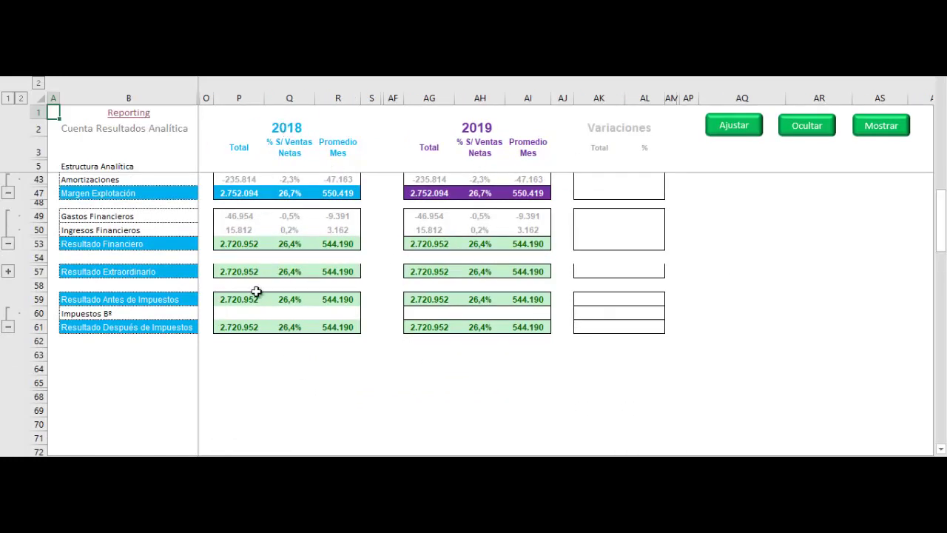
Open the Control Presupuestario budget report from the index and adjust its column widths
click(138, 116)
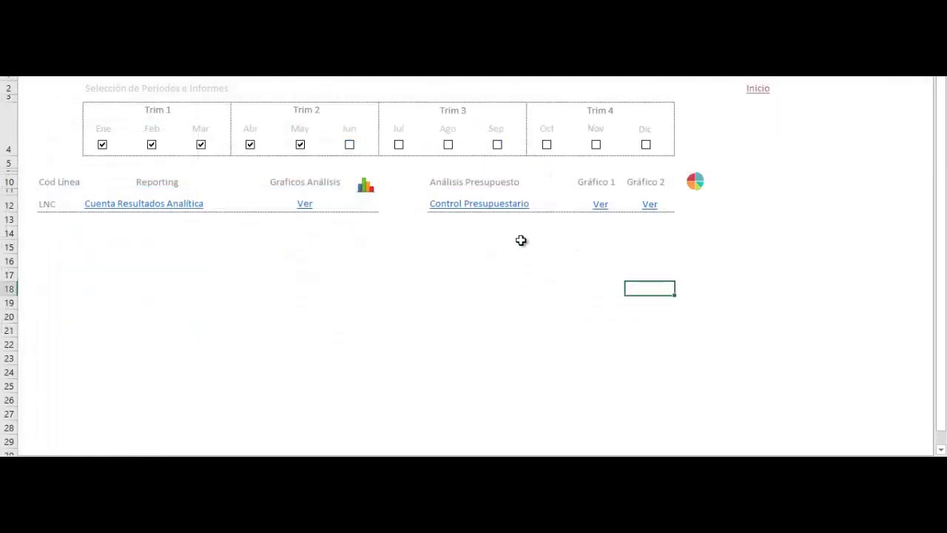
click(482, 212)
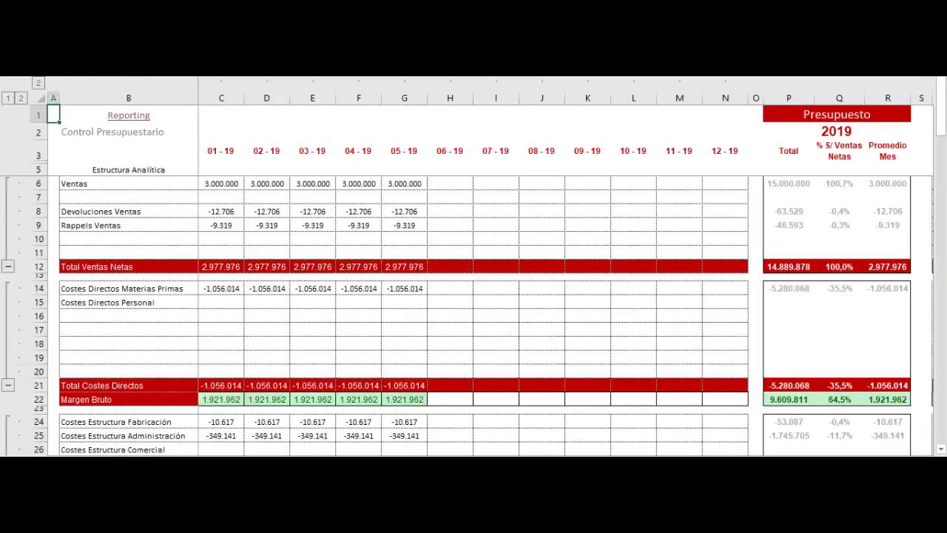
drag(252, 454, 255, 454)
click(138, 119)
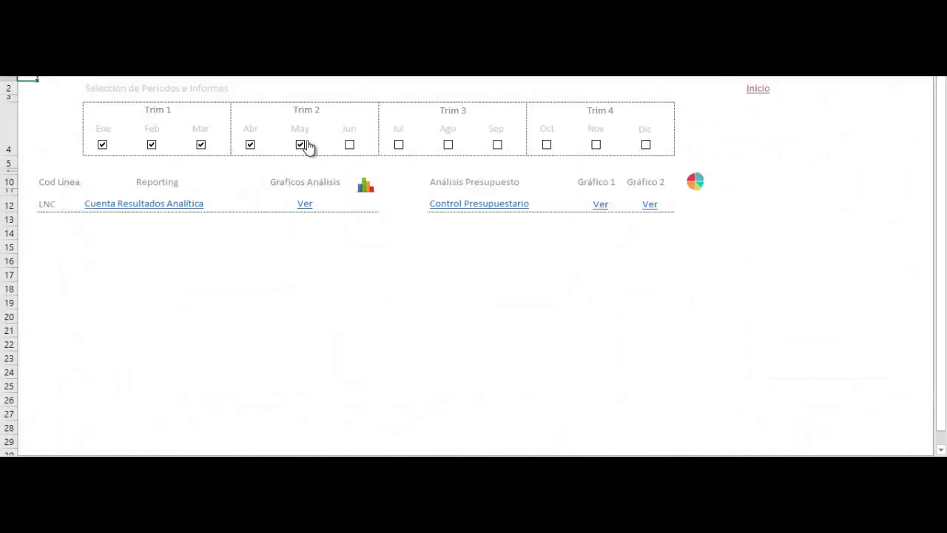
click(500, 212)
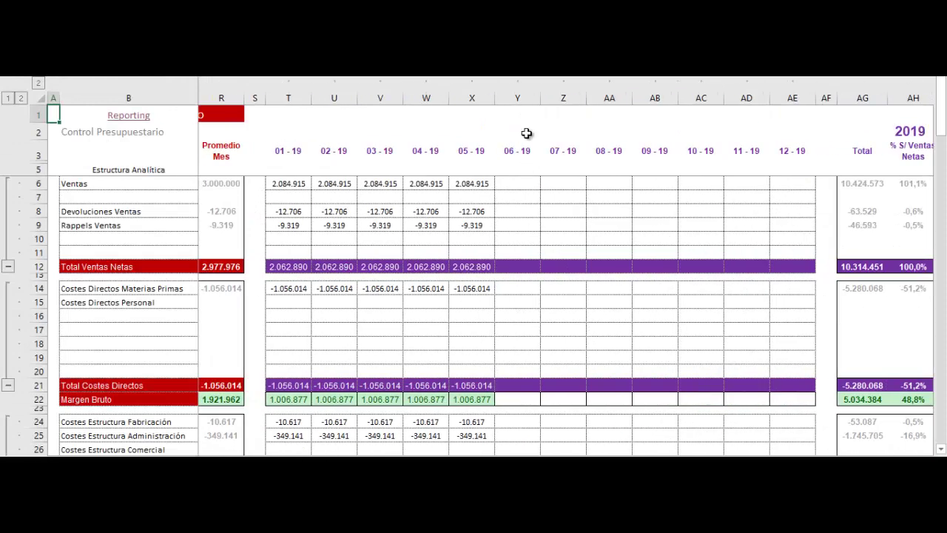
drag(473, 456, 518, 456)
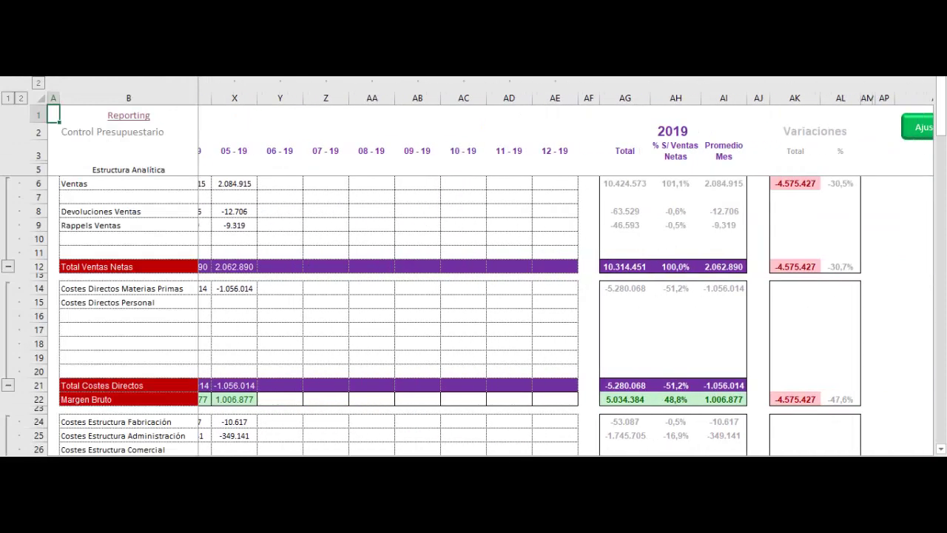
click(870, 194)
drag(614, 456, 636, 456)
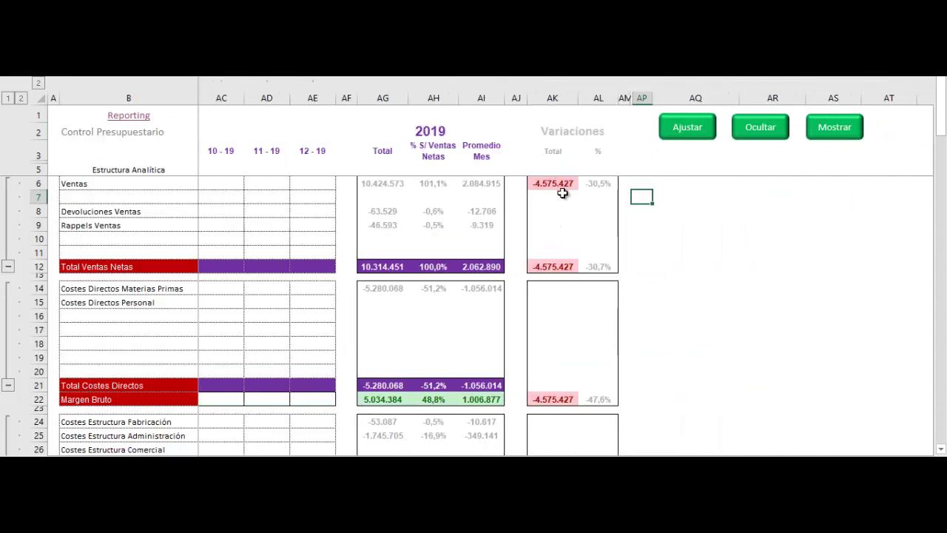
Scroll the budget report, then reopen Control Presupuestario from the index and scan its columns
scroll(607, 264, down, 4)
scroll(594, 277, down, 3)
scroll(591, 282, down, 4)
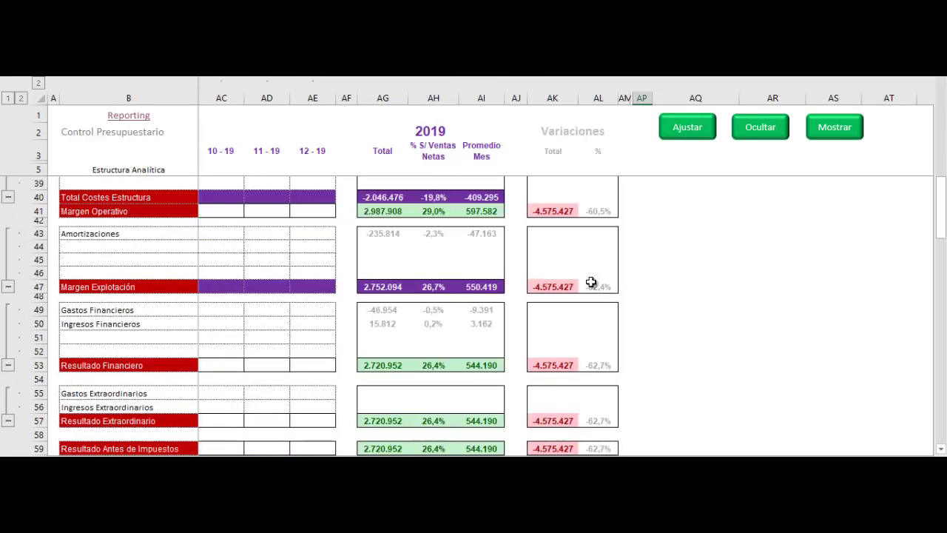
scroll(592, 282, down, 4)
drag(636, 456, 620, 455)
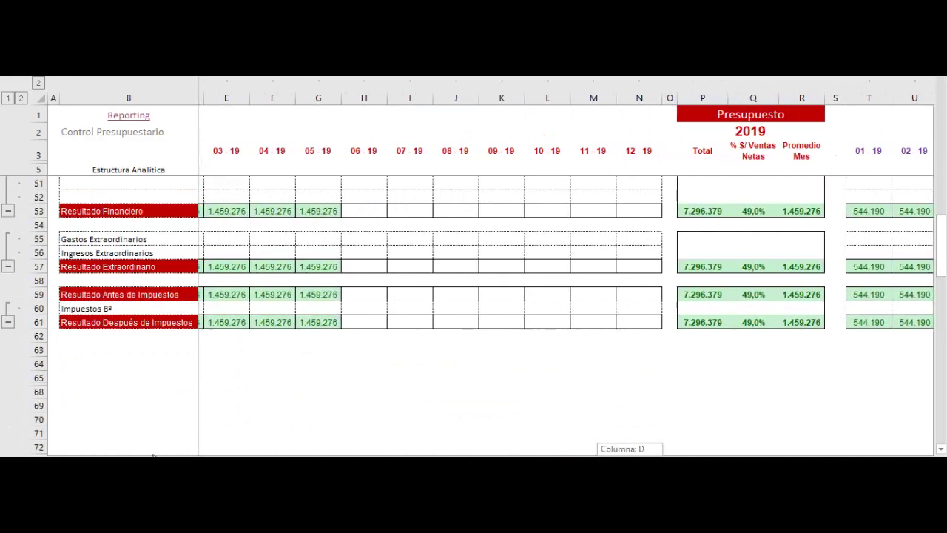
drag(940, 245, 941, 118)
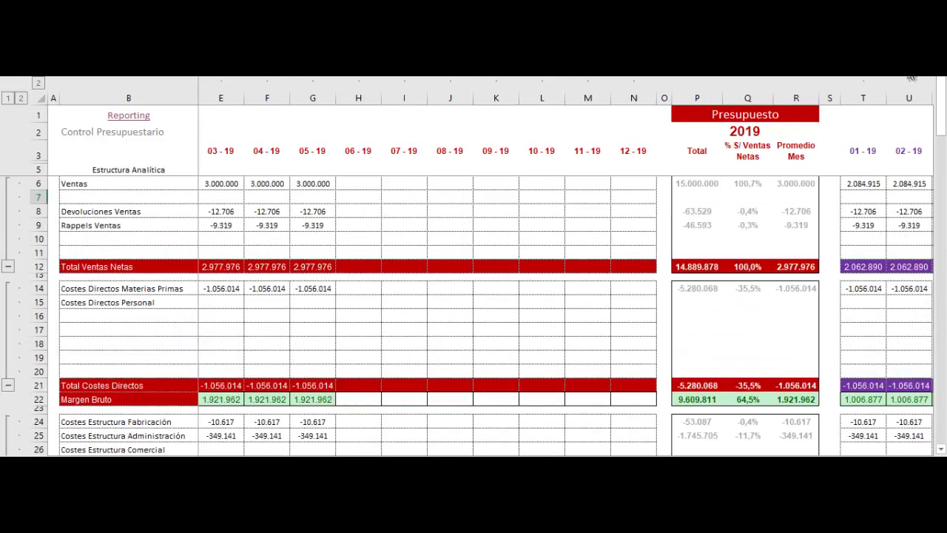
click(128, 115)
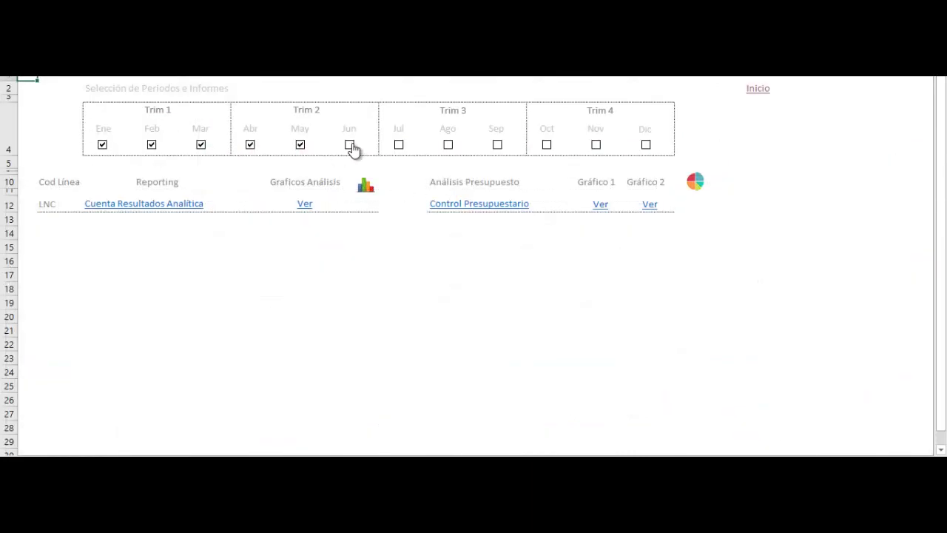
click(448, 204)
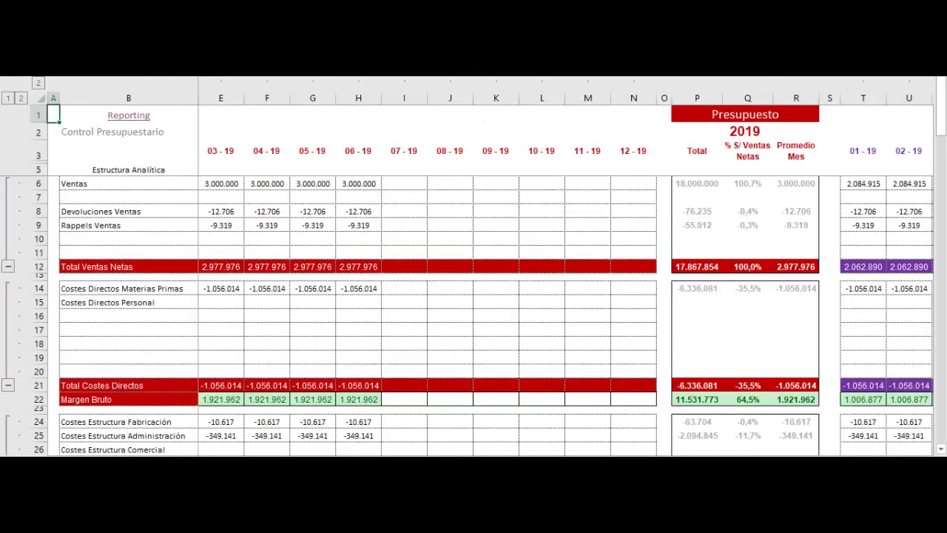
scroll(481, 200, right, 5)
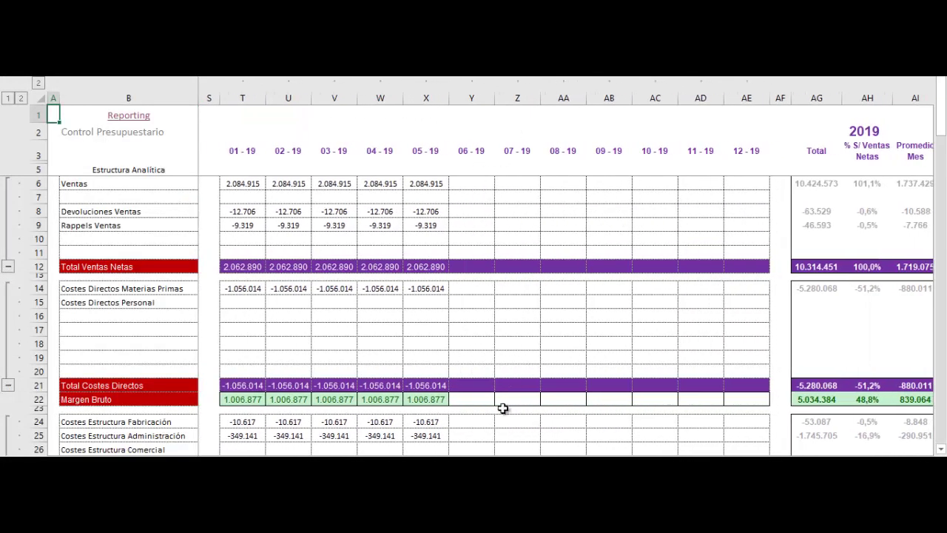
scroll(482, 274, left, 5)
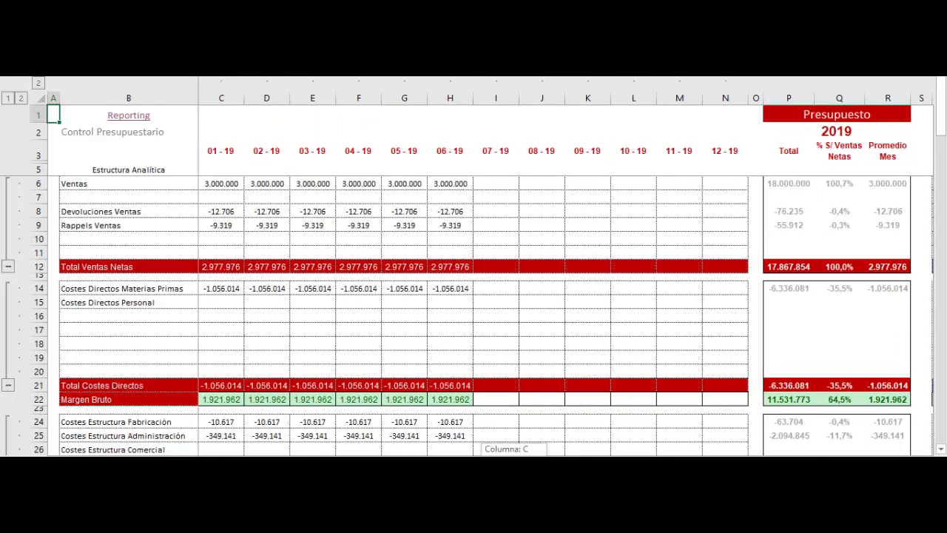
On the period selection sheet, untick Jun under Trim 2 so only Ene–May remain
click(137, 116)
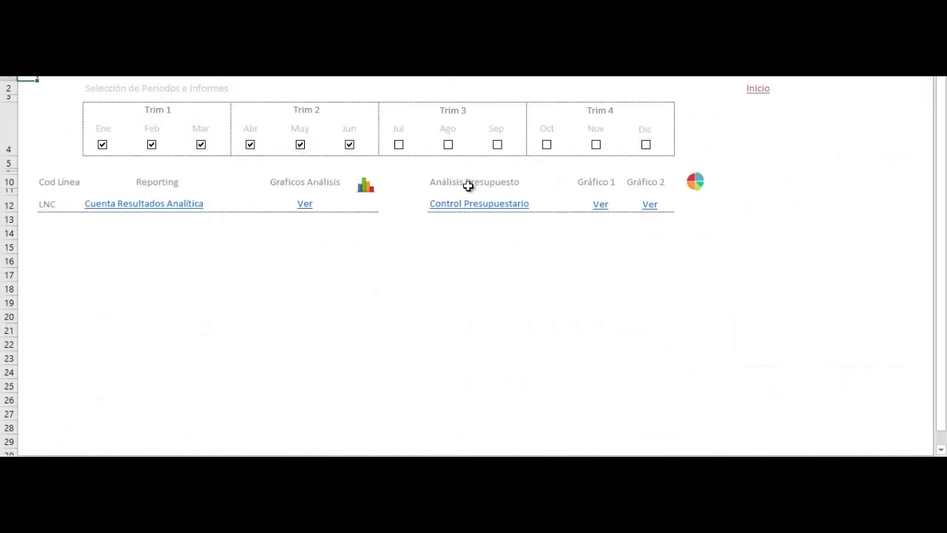
click(350, 145)
click(571, 247)
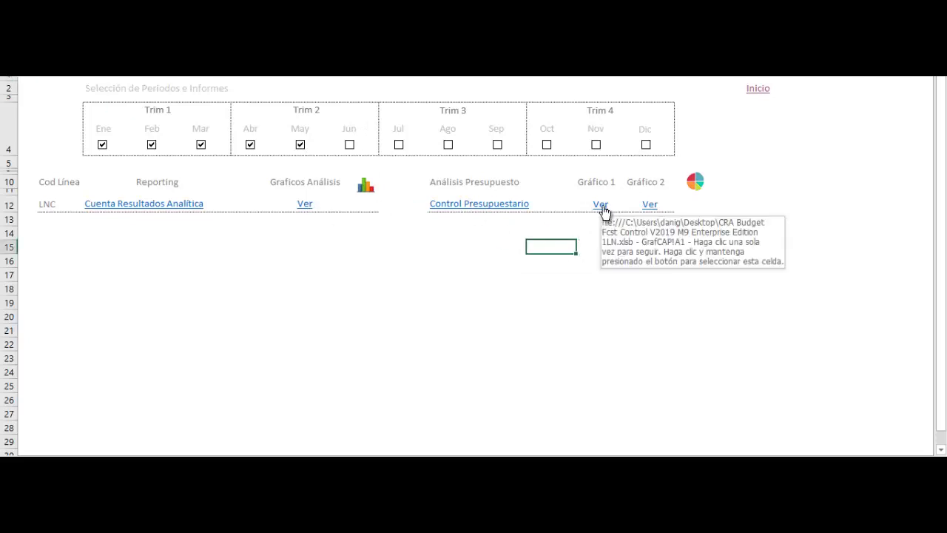
click(305, 205)
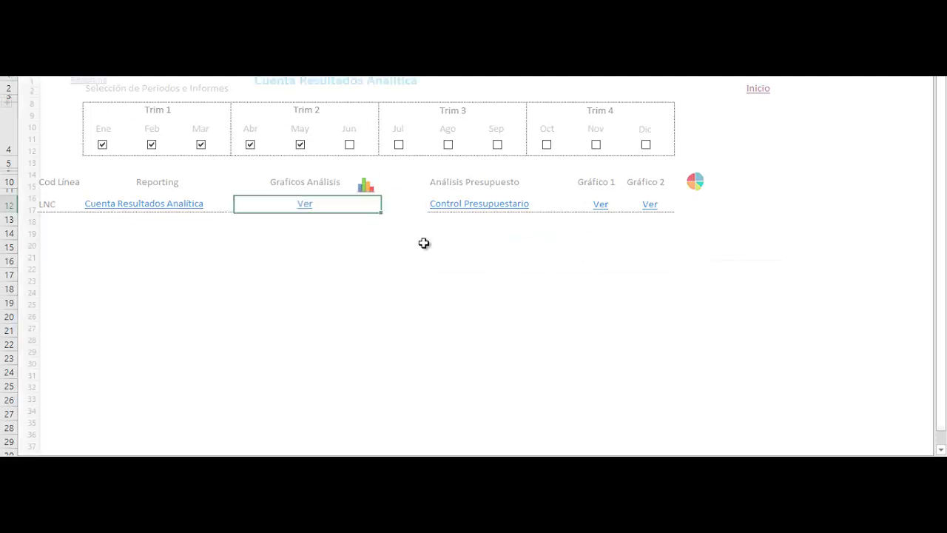
scroll(711, 208, down, 3)
scroll(666, 215, up, 3)
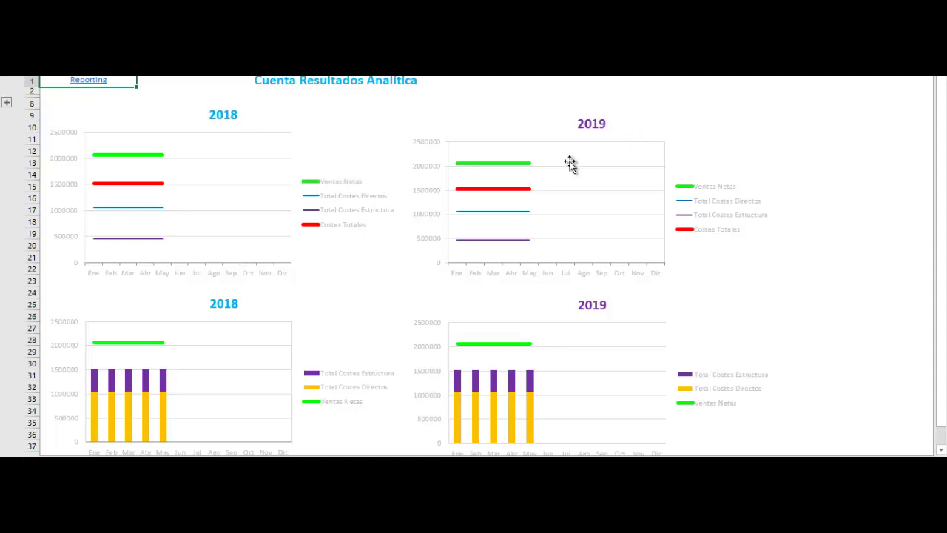
click(89, 80)
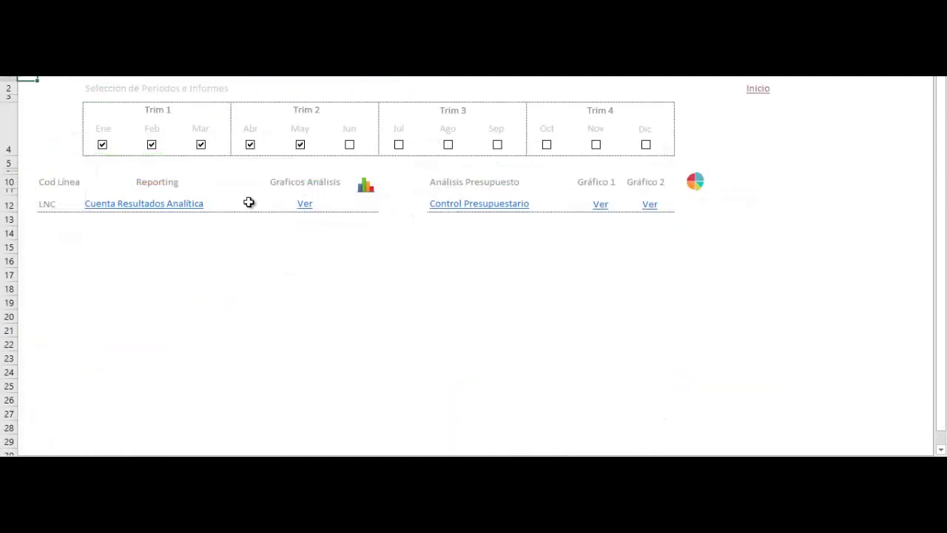
click(604, 209)
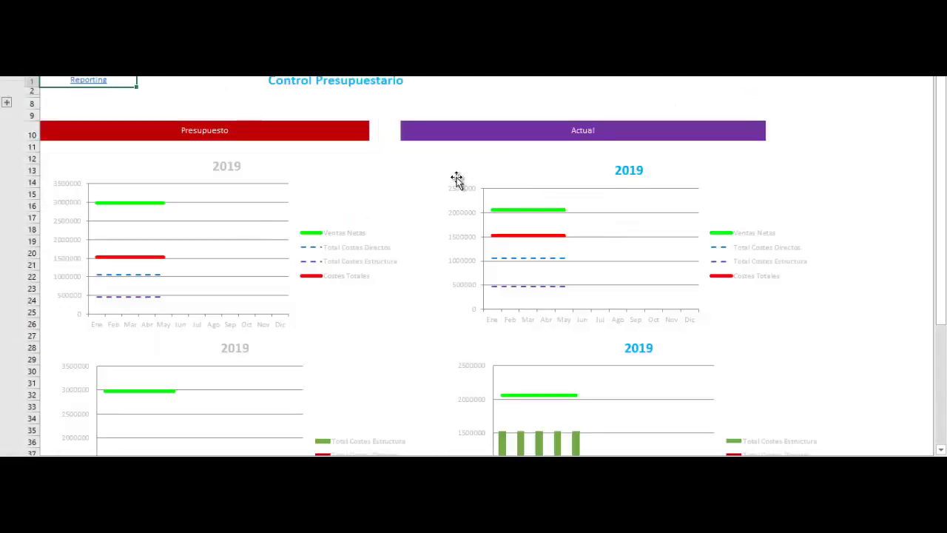
scroll(355, 218, down, 1)
scroll(355, 218, up, 1)
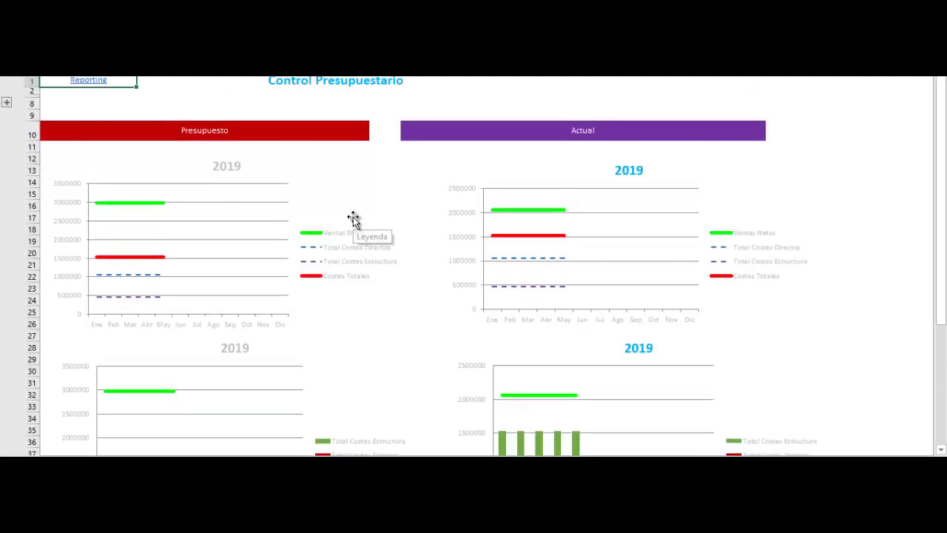
scroll(352, 222, down, 1)
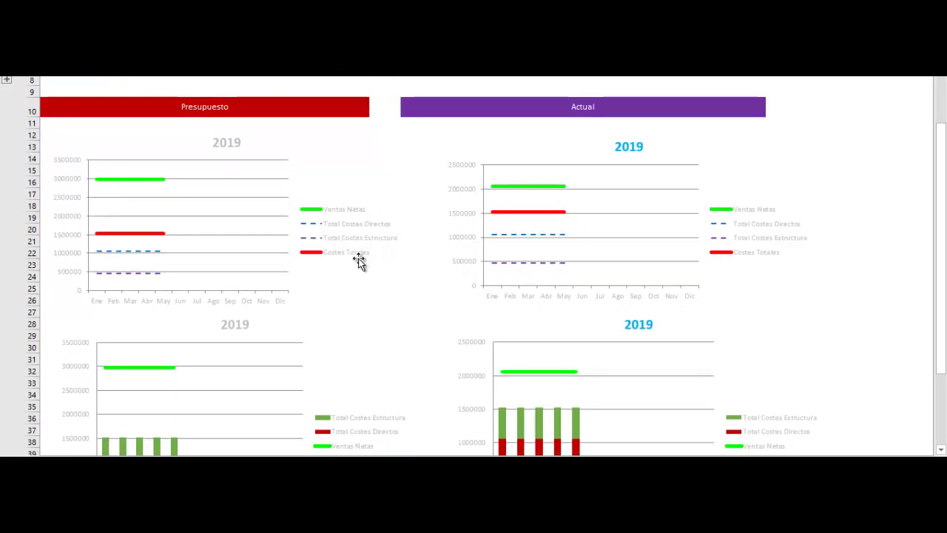
scroll(836, 170, up, 1)
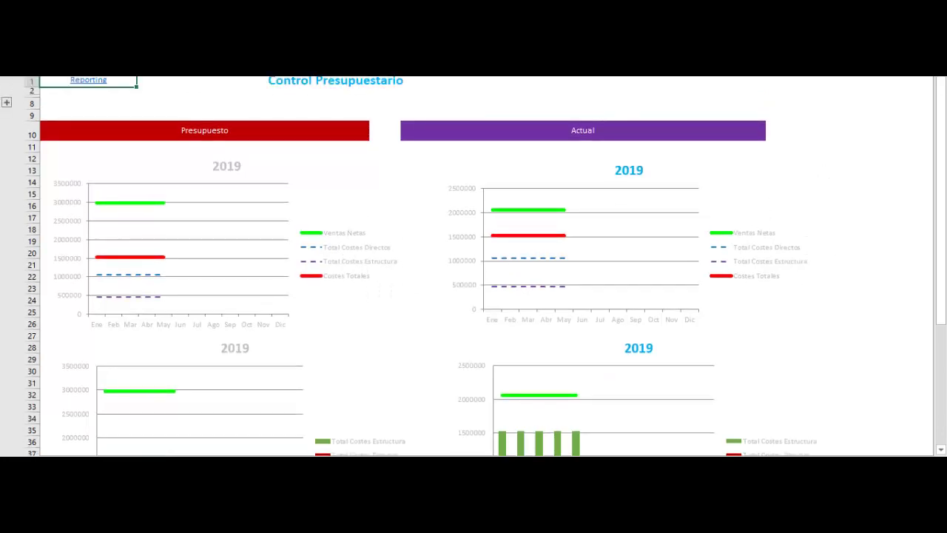
click(80, 81)
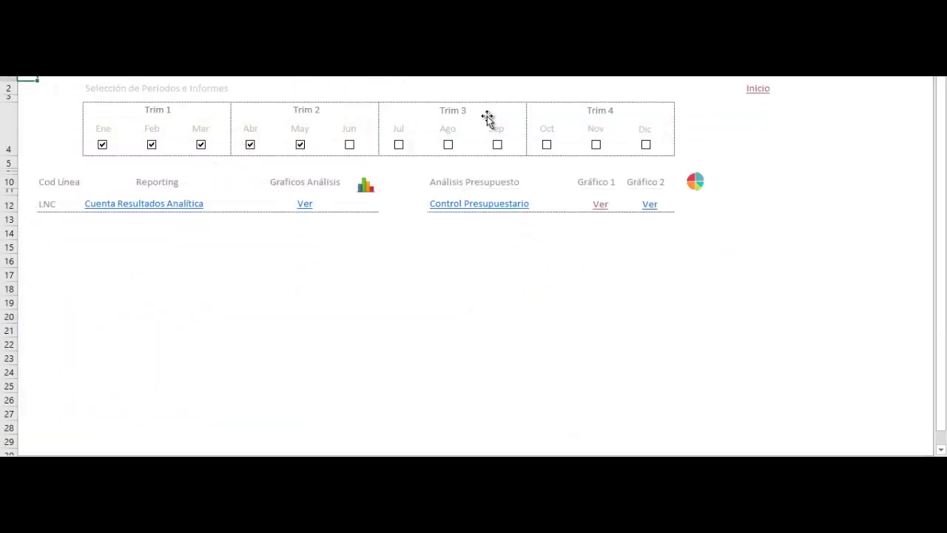
click(658, 208)
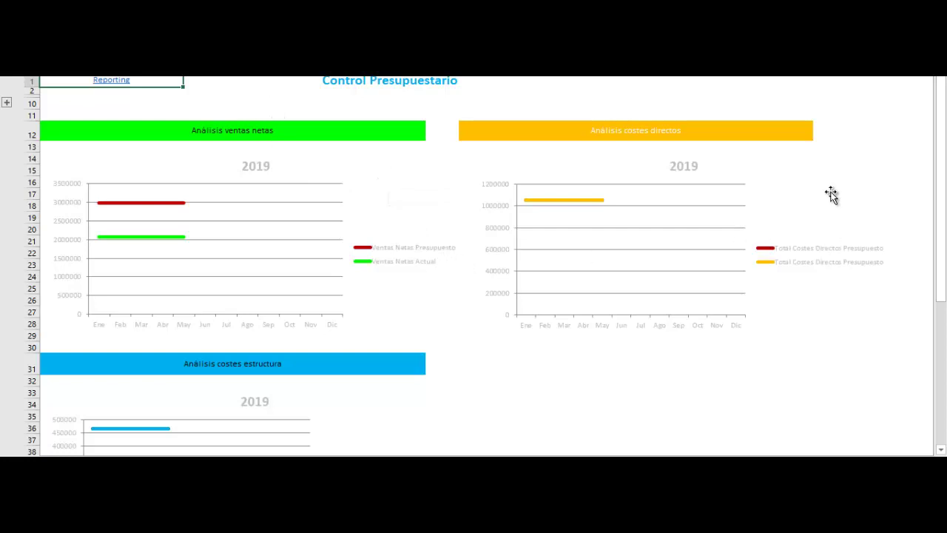
click(98, 82)
From Inicio, go to Proyecciones FYFcst and open the Asignación Previsiones Forecast table
click(750, 85)
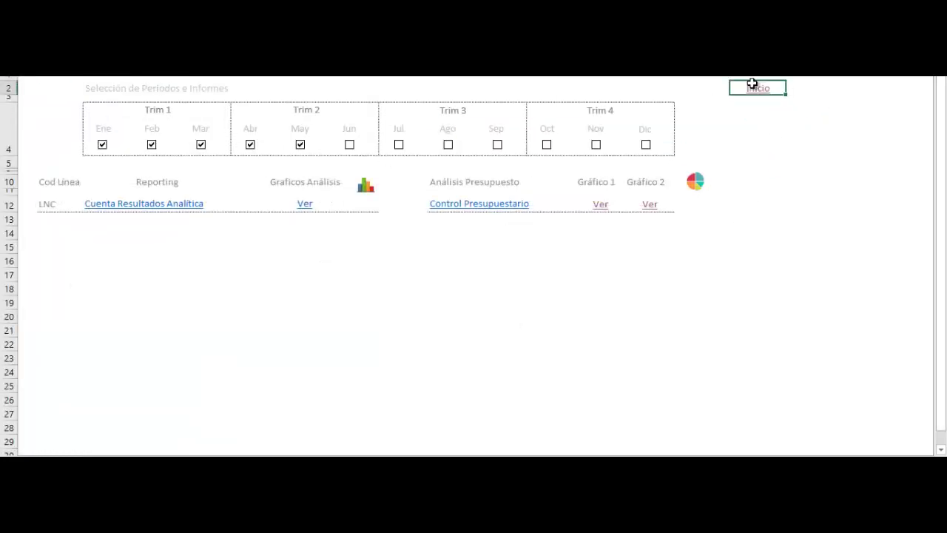
click(702, 193)
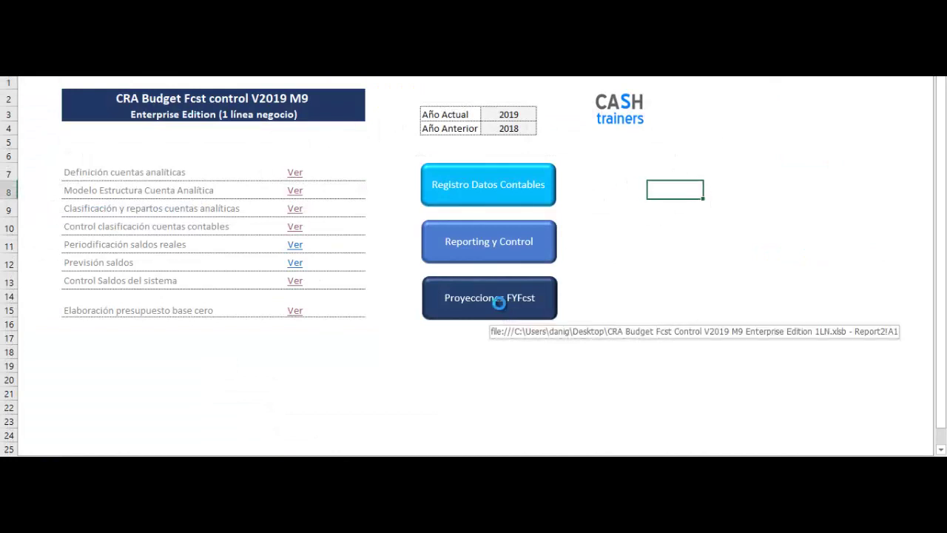
click(505, 310)
click(789, 222)
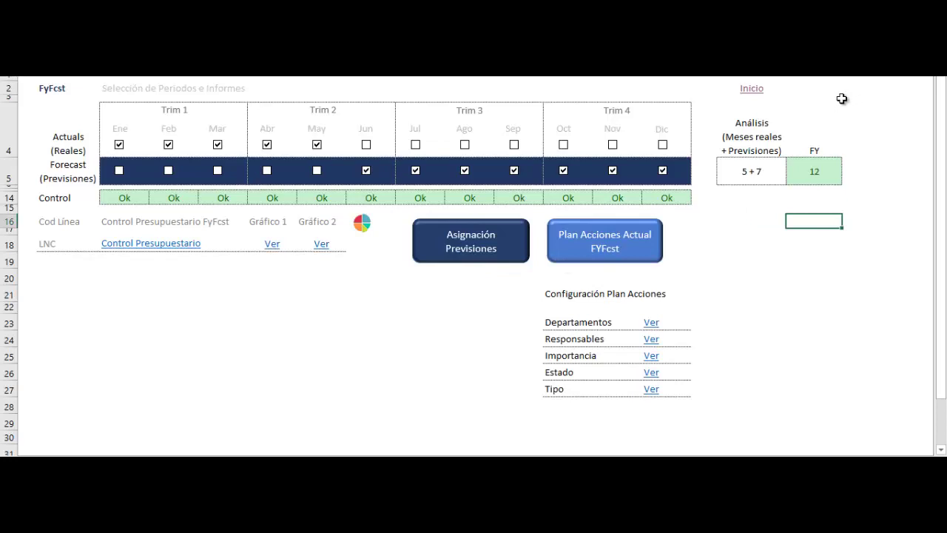
click(456, 249)
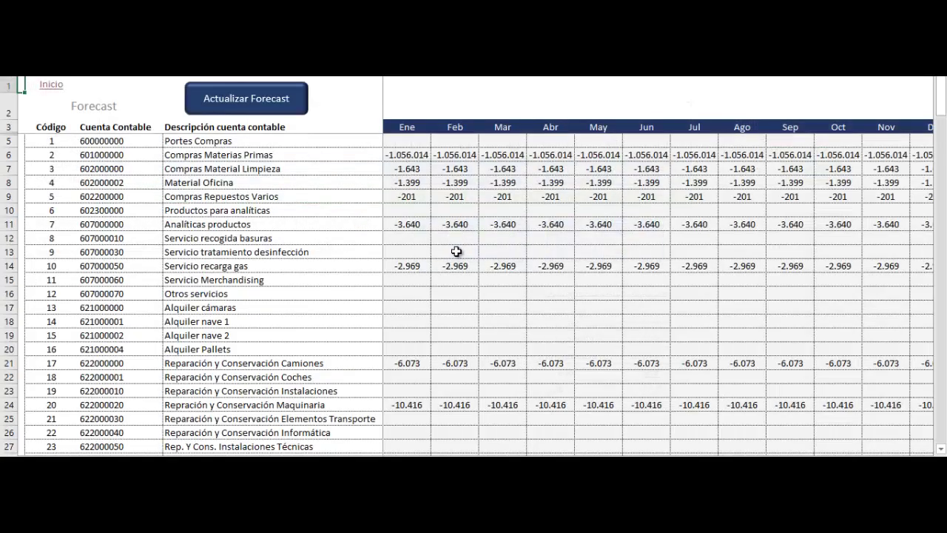
drag(433, 454, 437, 454)
click(373, 86)
click(111, 87)
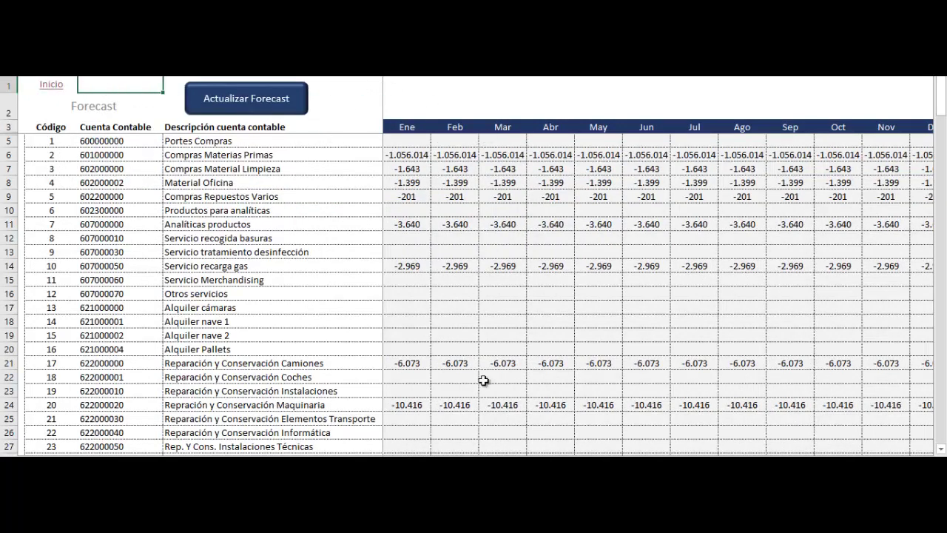
drag(444, 453, 455, 453)
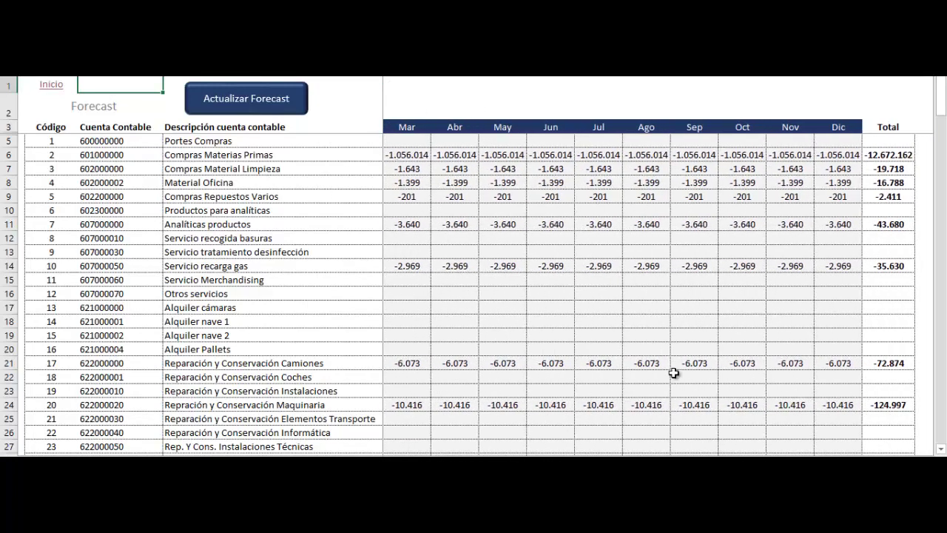
drag(675, 447, 413, 432)
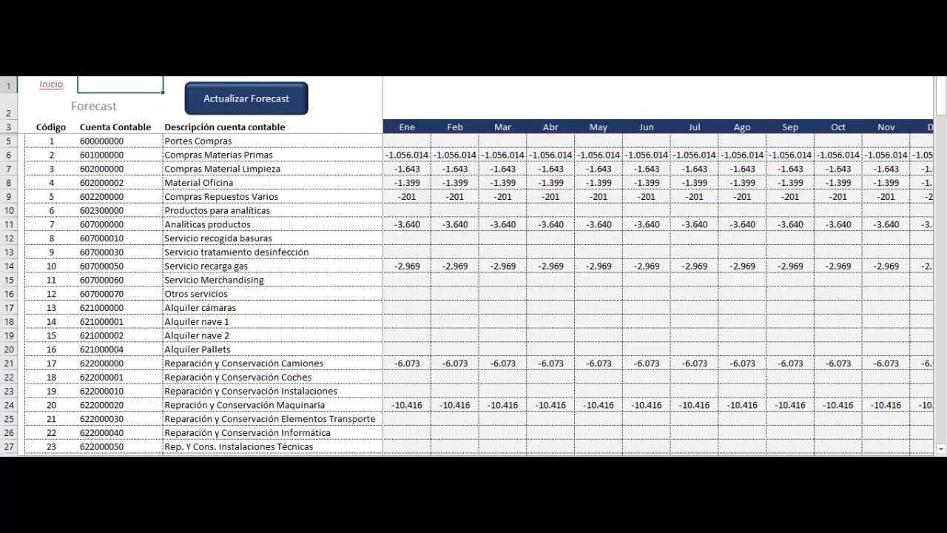
drag(615, 453, 625, 453)
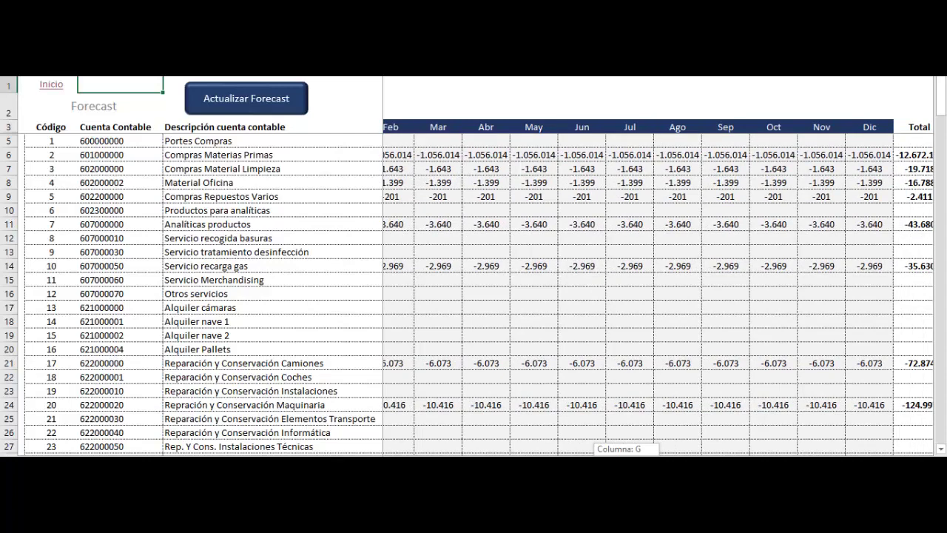
drag(625, 453, 614, 453)
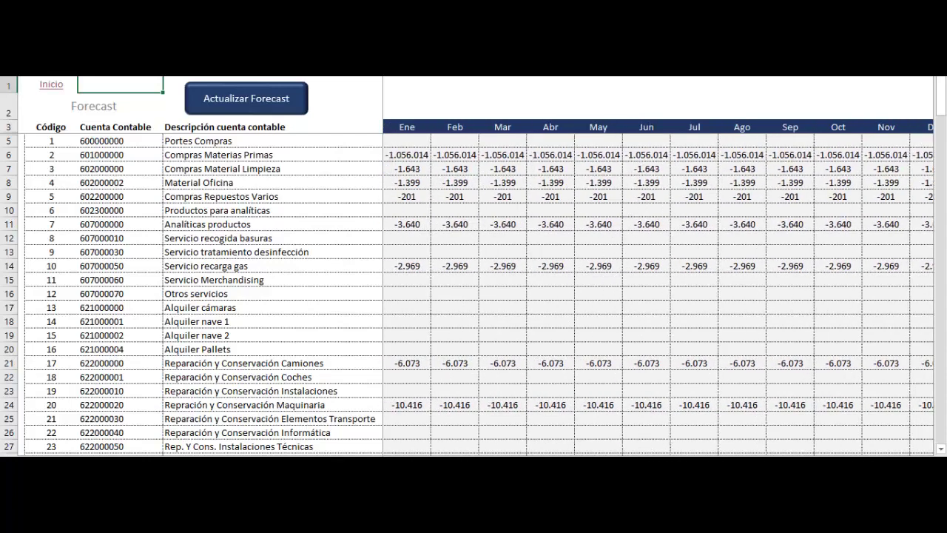
drag(634, 453, 613, 82)
drag(656, 454, 885, 145)
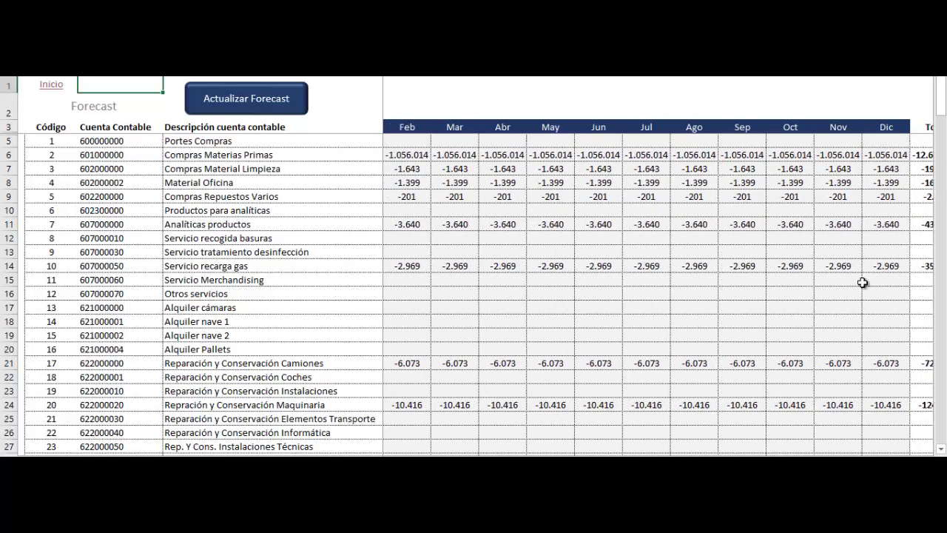
click(598, 85)
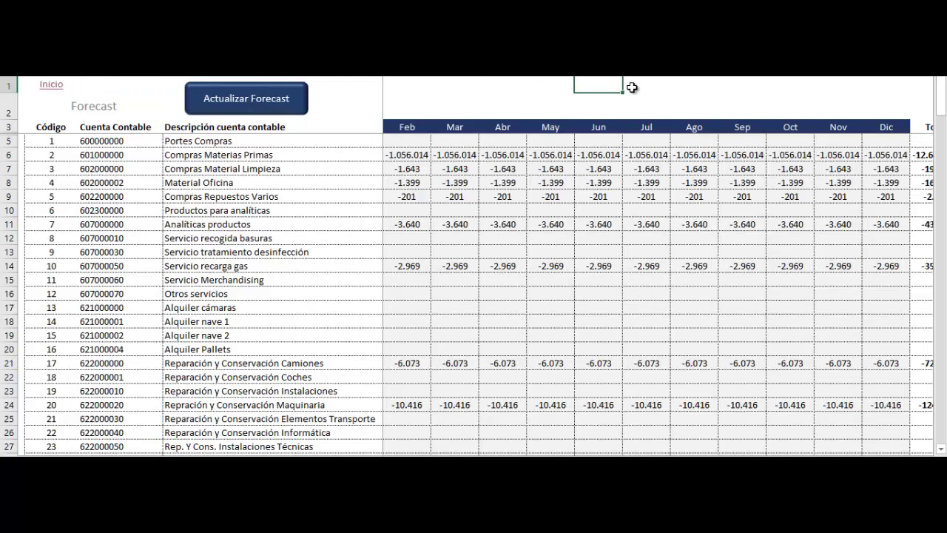
drag(607, 155, 894, 148)
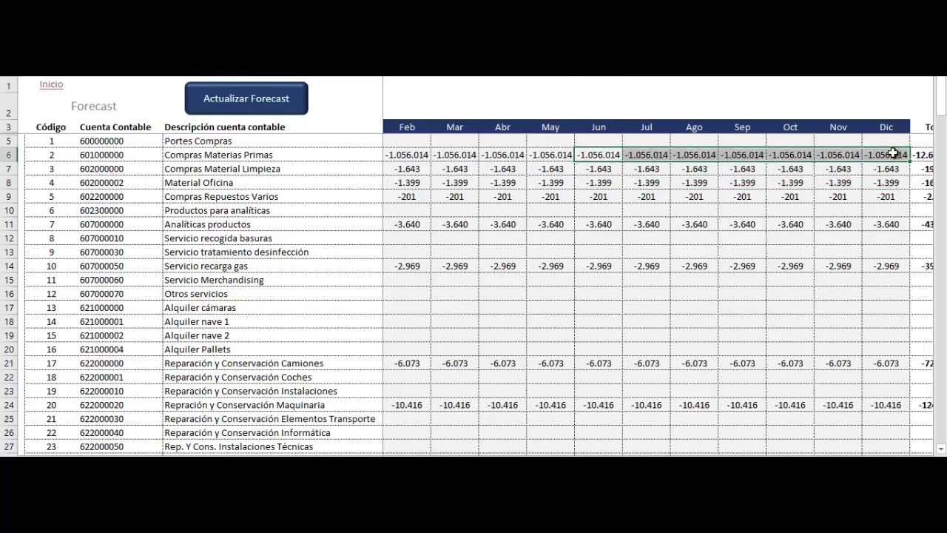
click(864, 94)
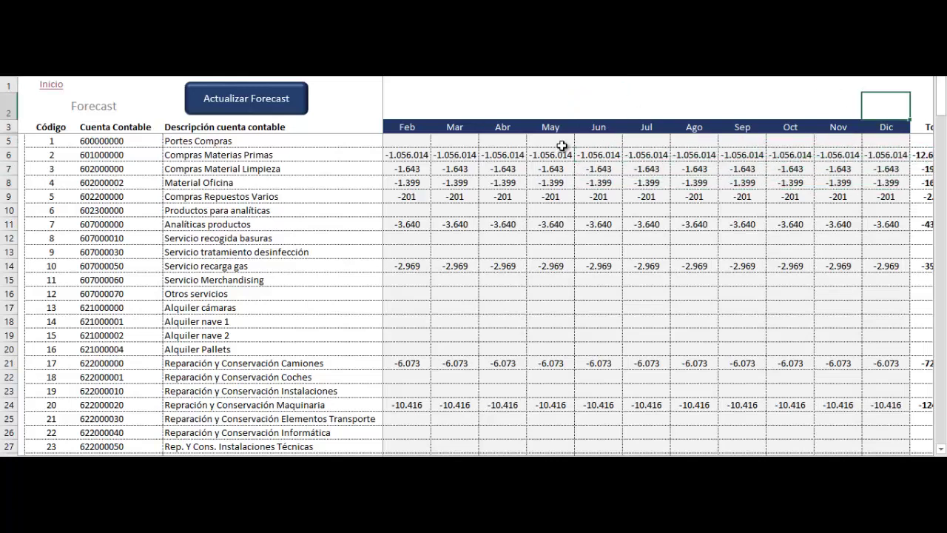
click(625, 114)
click(613, 87)
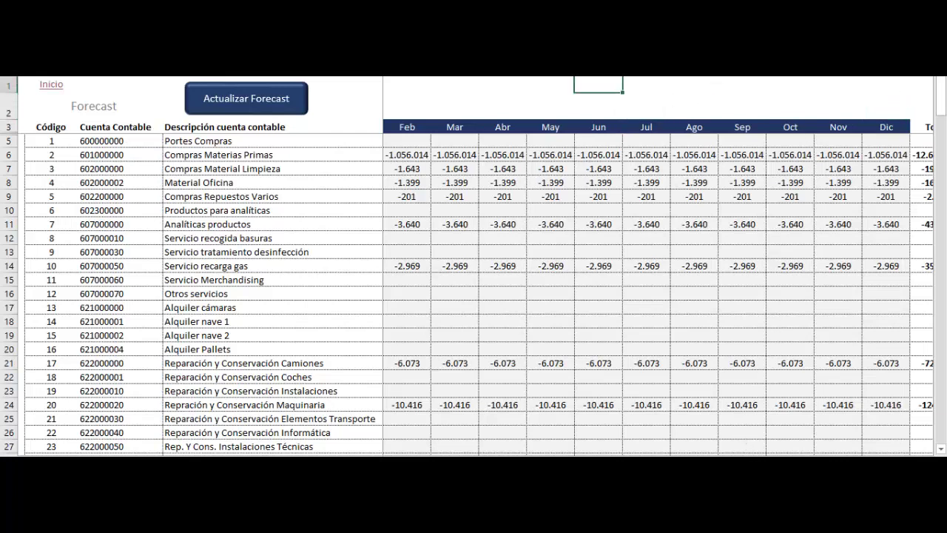
drag(745, 441, 658, 440)
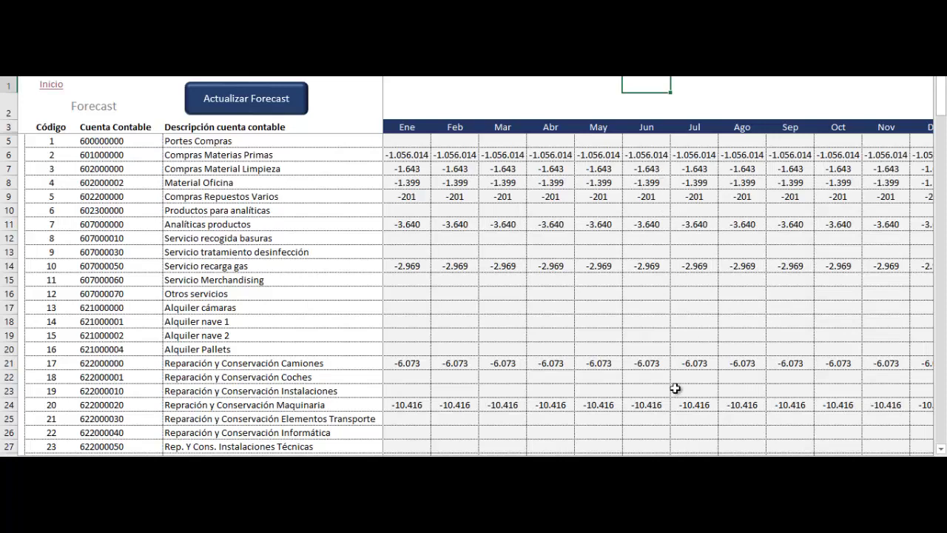
drag(667, 438, 685, 439)
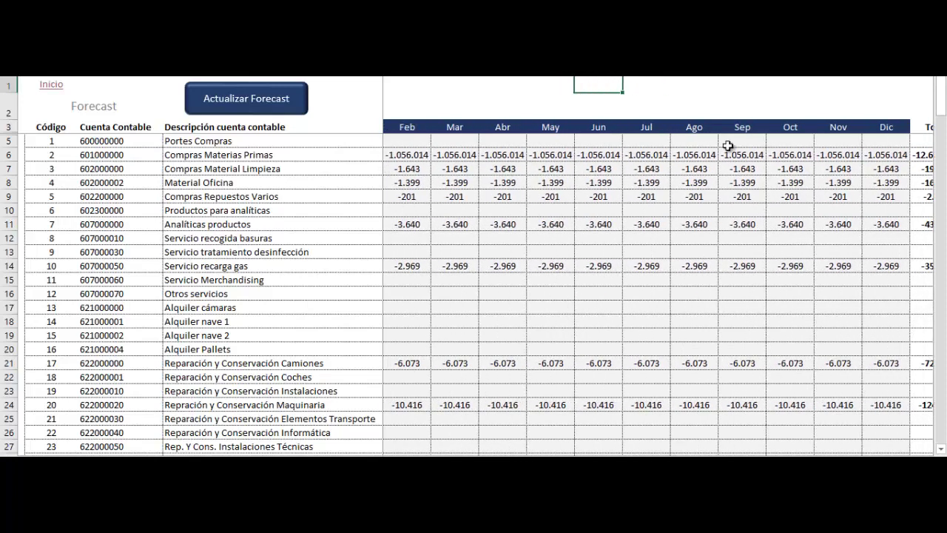
click(598, 155)
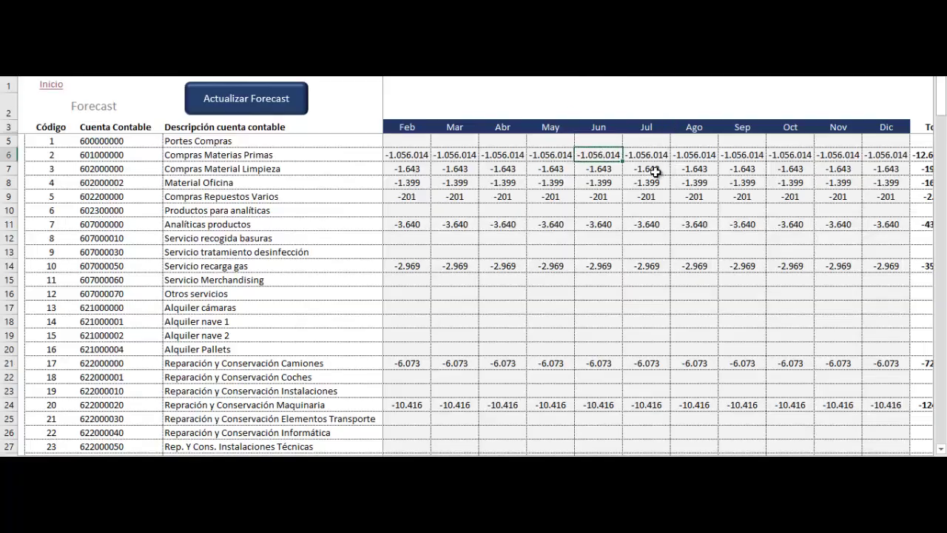
scroll(651, 233, down, 1)
scroll(632, 273, down, 1)
scroll(628, 275, down, 1)
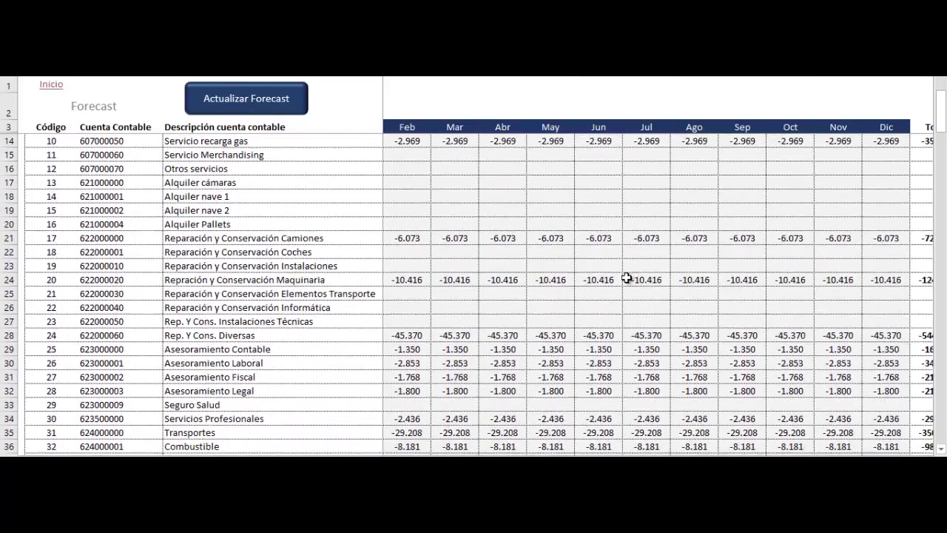
scroll(626, 278, down, 1)
scroll(626, 278, down, 1)
scroll(628, 279, down, 1)
scroll(627, 286, down, 2)
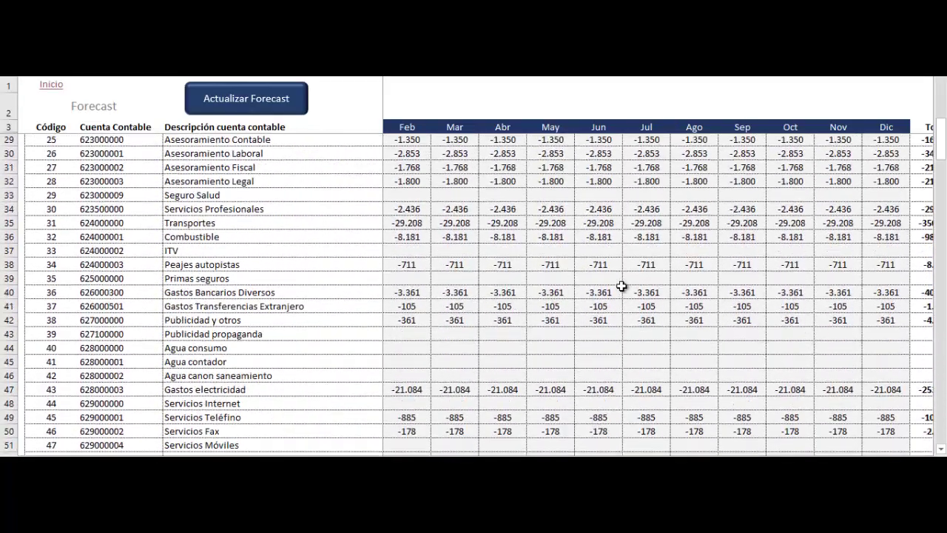
scroll(622, 287, down, 2)
scroll(622, 287, down, 1)
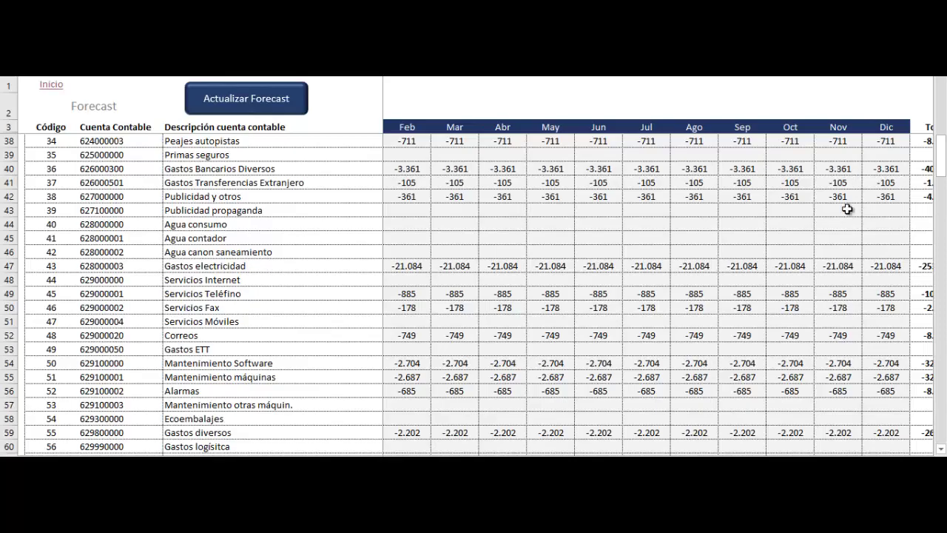
scroll(850, 256, down, 2)
scroll(851, 255, down, 1)
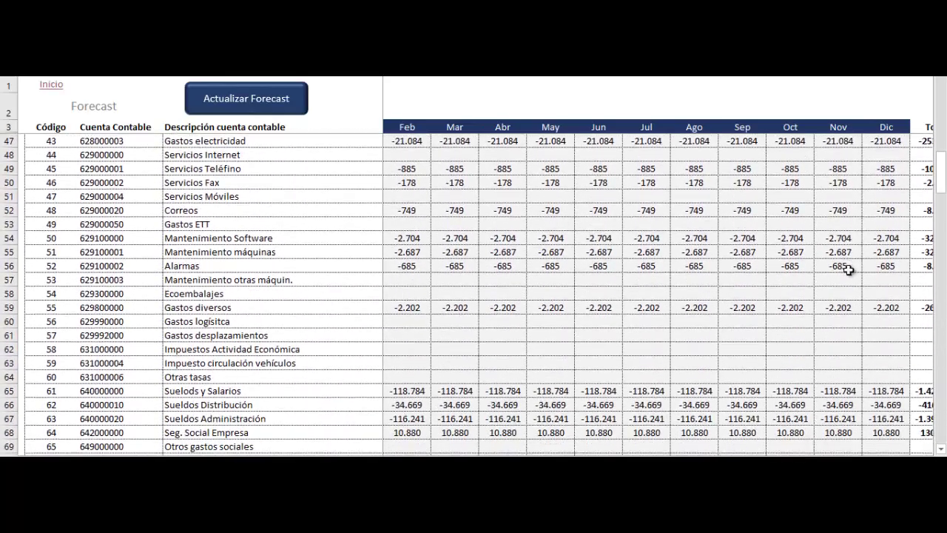
scroll(842, 266, down, 3)
scroll(844, 266, down, 2)
scroll(793, 319, down, 2)
scroll(802, 392, down, 2)
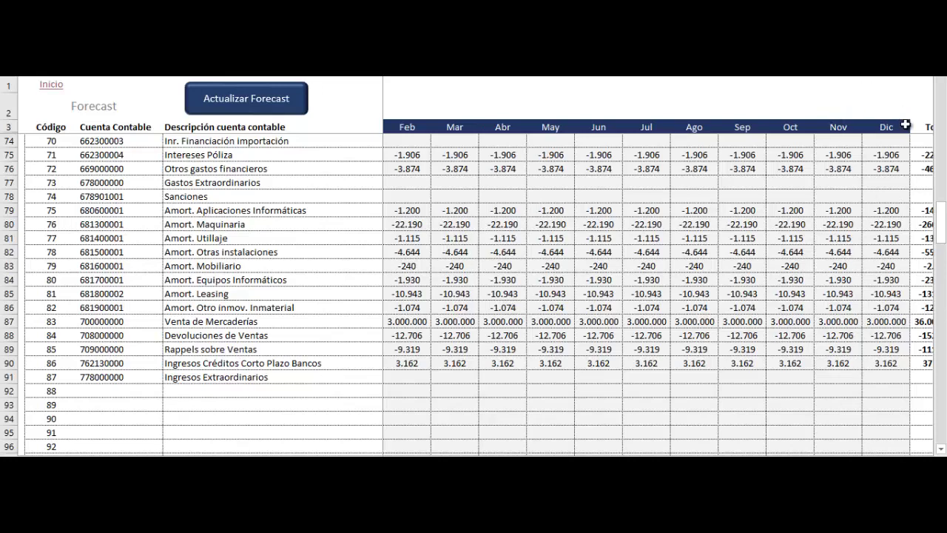
drag(733, 453, 740, 453)
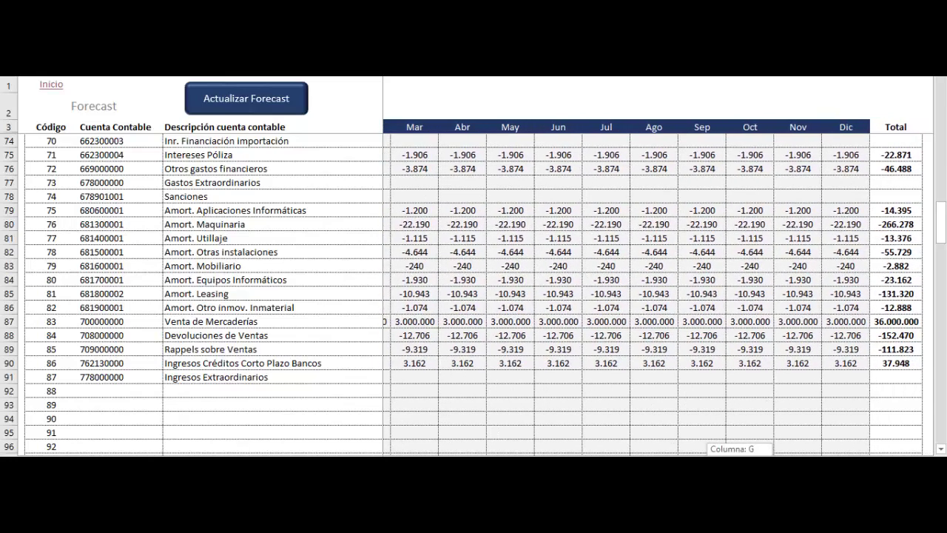
drag(740, 453, 796, 453)
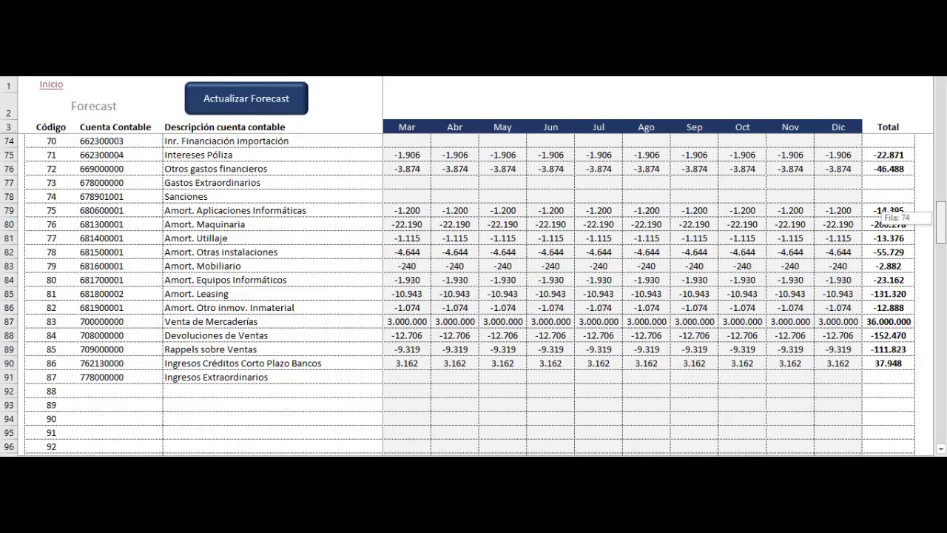
drag(943, 220, 941, 96)
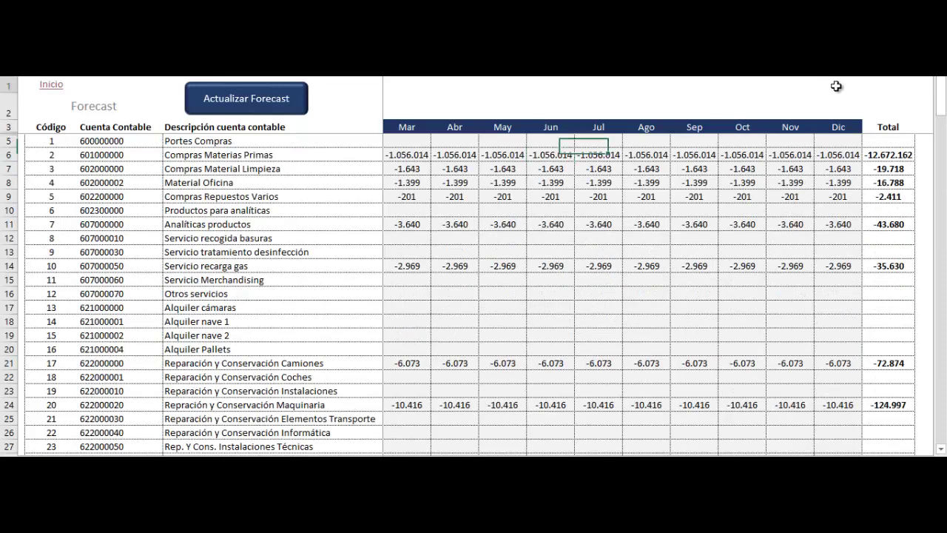
click(835, 85)
click(886, 87)
scroll(597, 163, down, 1)
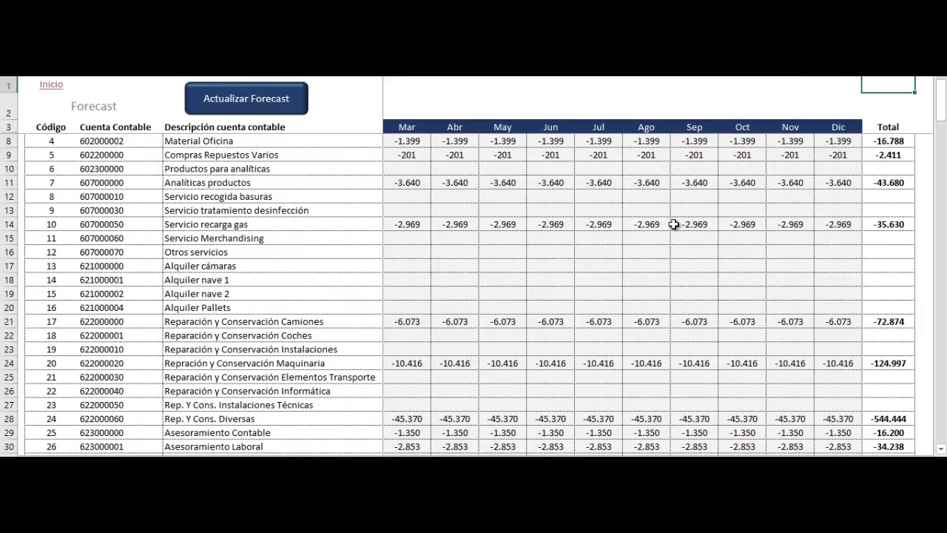
scroll(674, 224, down, 2)
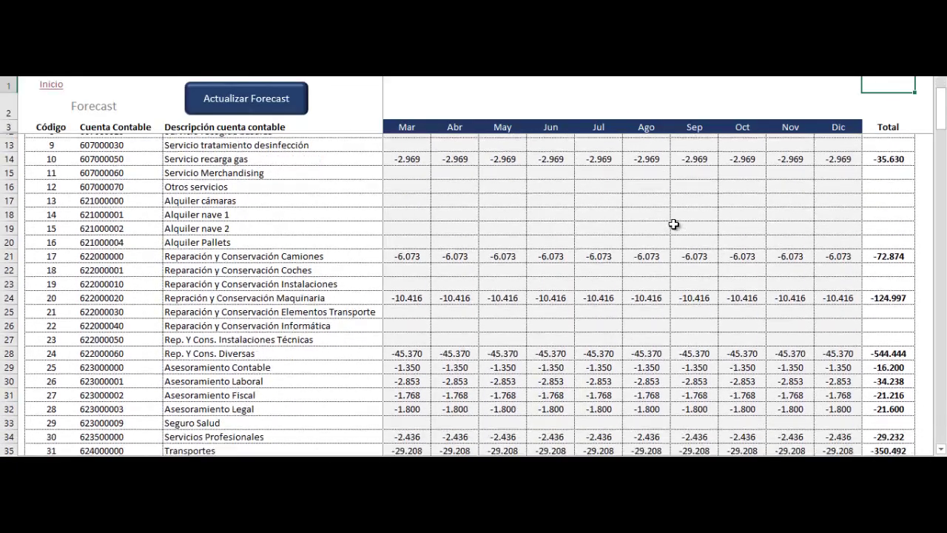
scroll(674, 224, down, 1)
scroll(673, 223, down, 1)
scroll(674, 224, down, 1)
scroll(674, 222, down, 1)
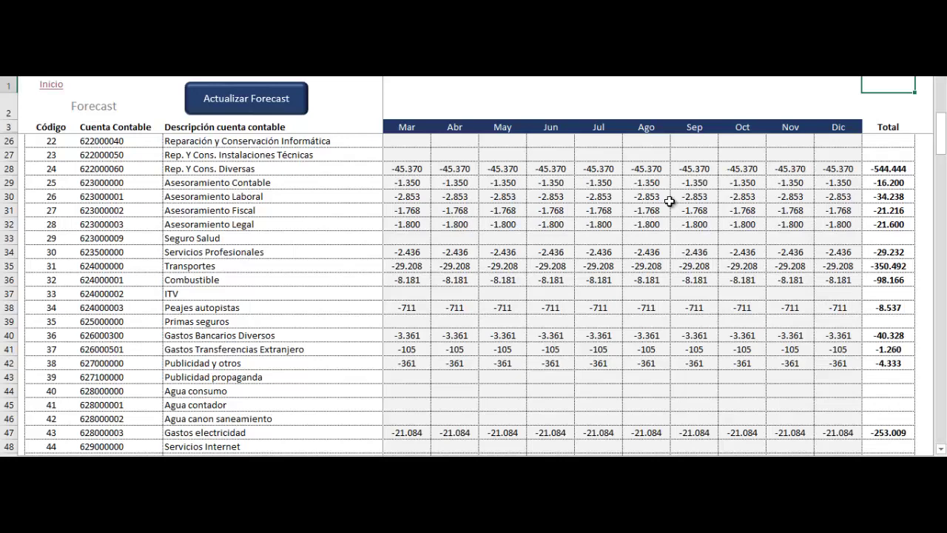
scroll(669, 201, up, 2)
scroll(669, 202, up, 2)
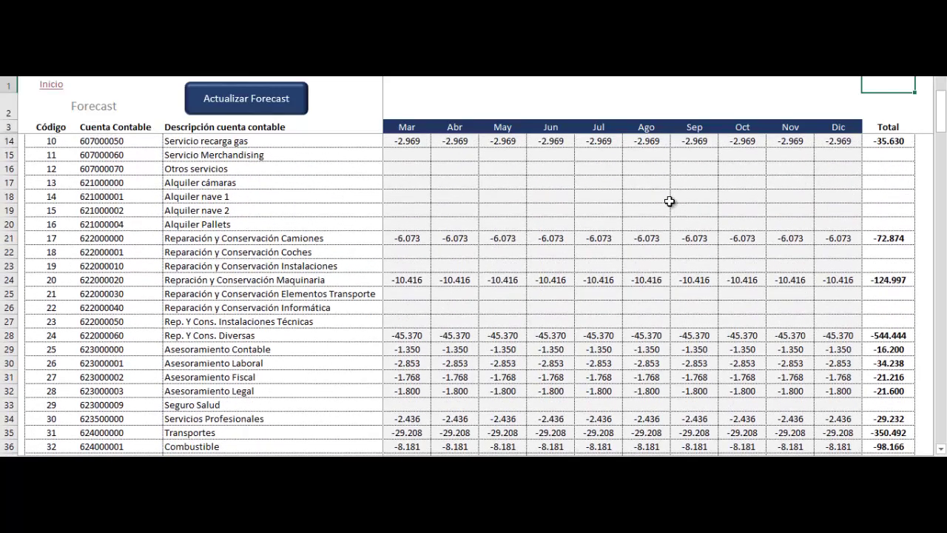
scroll(669, 201, up, 2)
scroll(669, 201, down, 2)
scroll(669, 201, down, 3)
scroll(669, 223, down, 2)
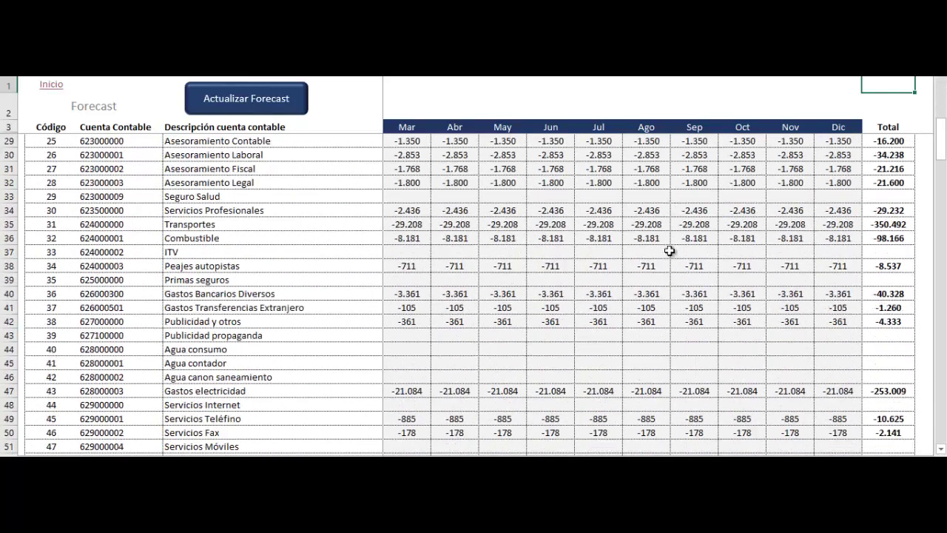
scroll(659, 254, down, 1)
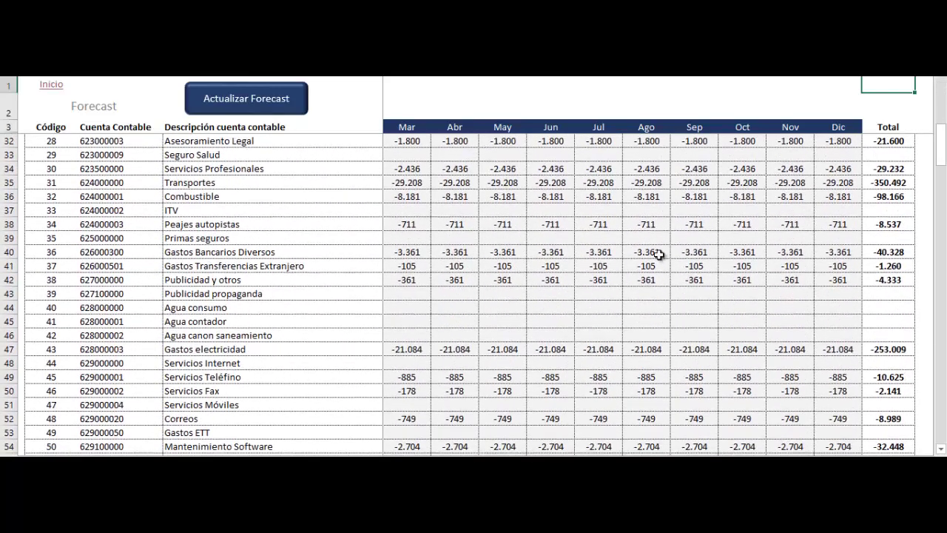
click(923, 90)
scroll(786, 355, down, 2)
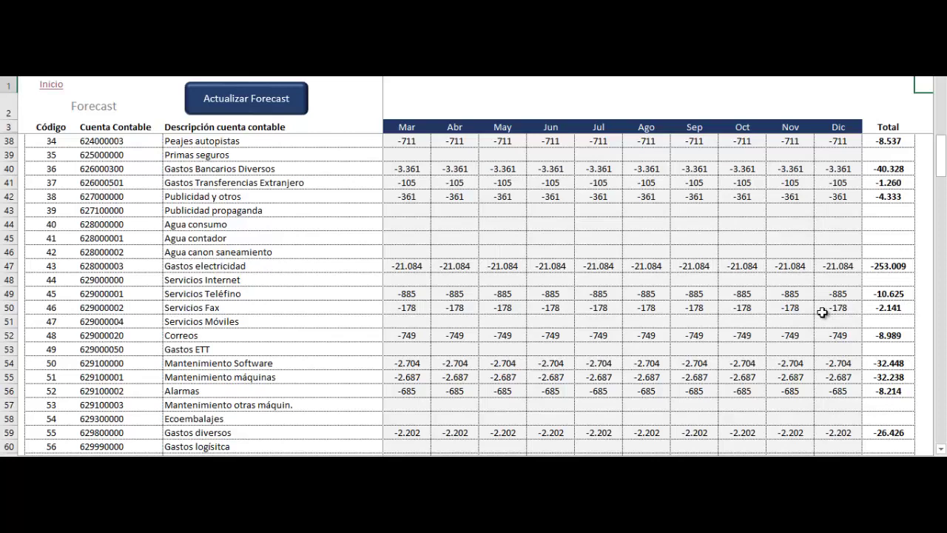
scroll(822, 312, up, 1)
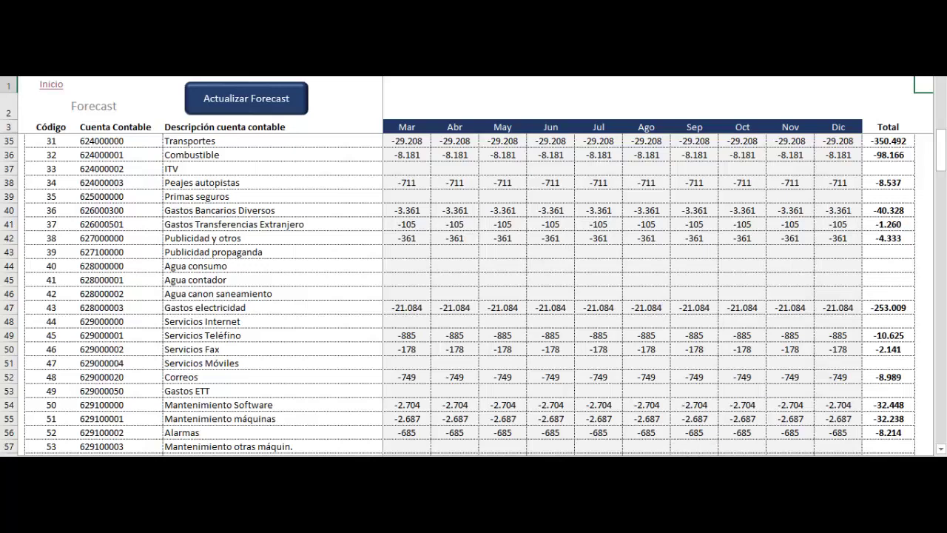
scroll(324, 168, up, 5)
scroll(324, 168, up, 3)
scroll(324, 168, up, 2)
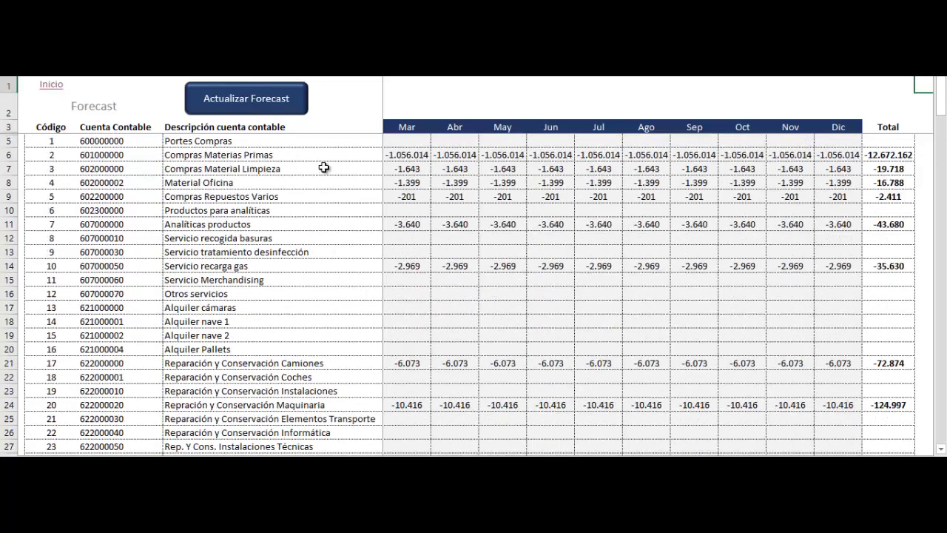
Scroll through the Forecast rows, checking Transportes at -29.208 monthly, totalling -350.492
scroll(750, 322, down, 3)
scroll(729, 281, down, 10)
scroll(786, 355, down, 3)
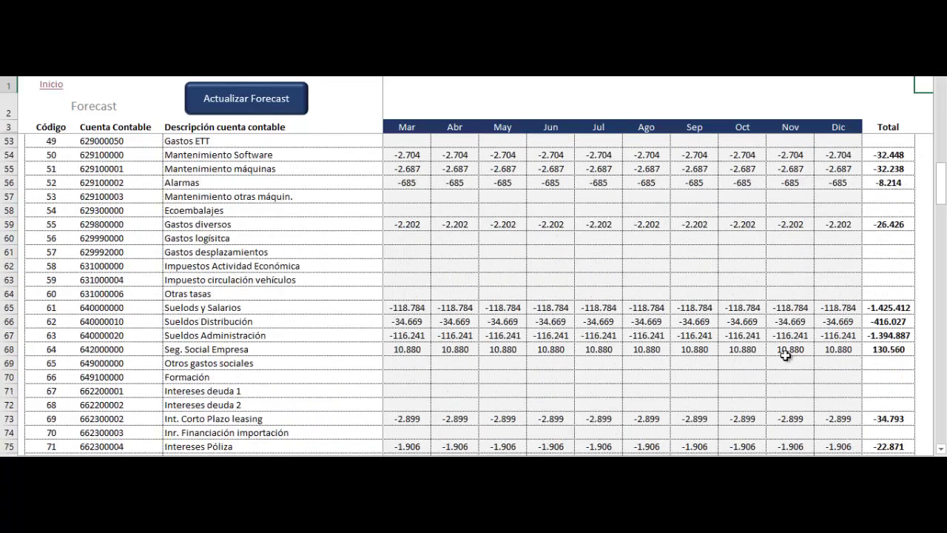
scroll(822, 404, down, 2)
scroll(759, 382, up, 3)
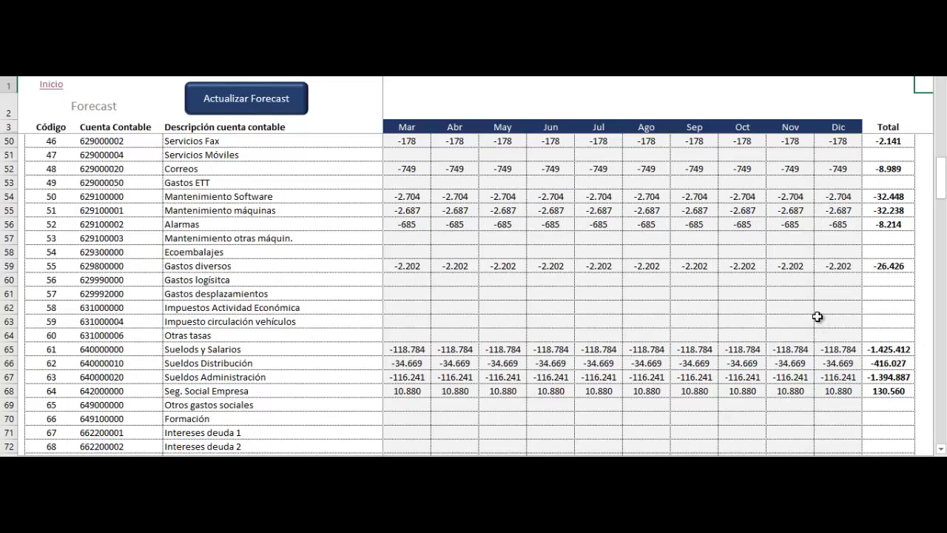
scroll(818, 317, up, 2)
scroll(815, 320, up, 2)
scroll(812, 324, up, 1)
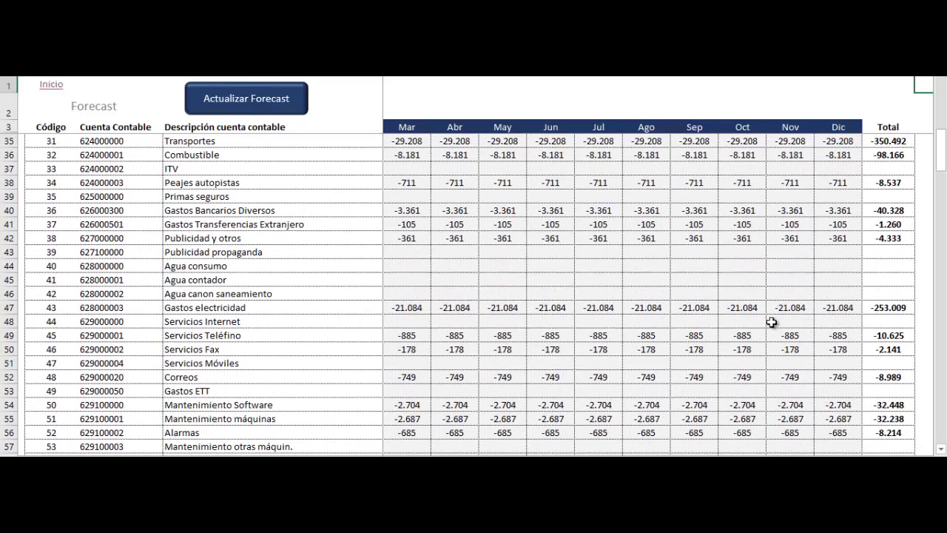
scroll(829, 237, up, 1)
scroll(829, 237, up, 2)
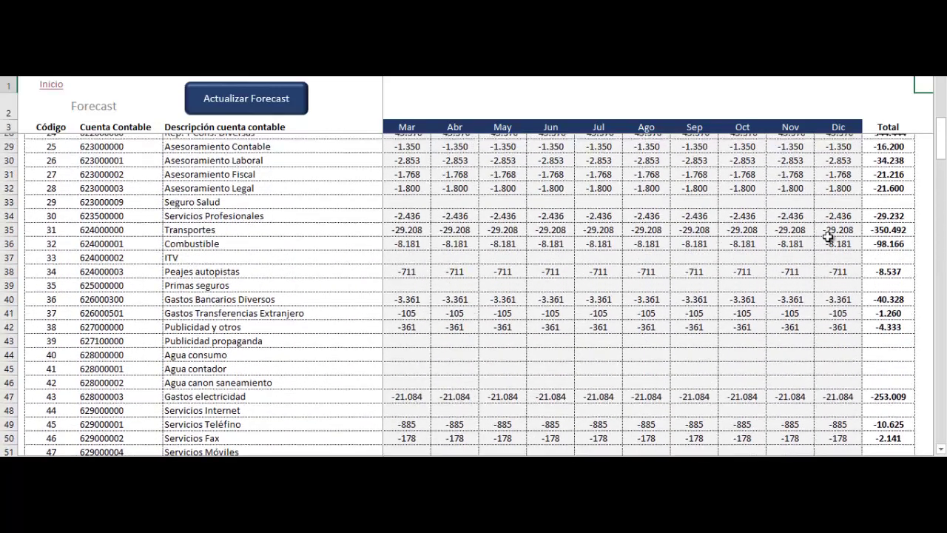
scroll(829, 237, up, 2)
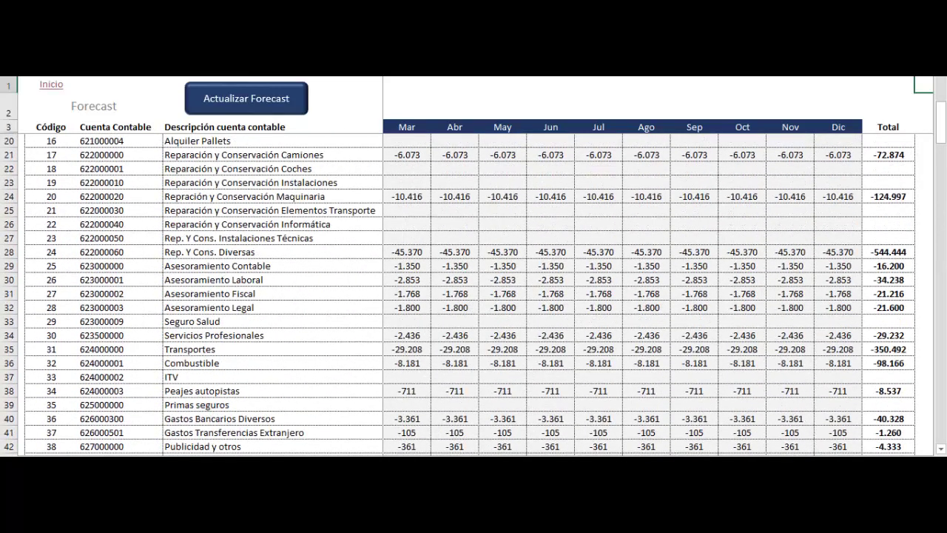
scroll(651, 296, right, 1)
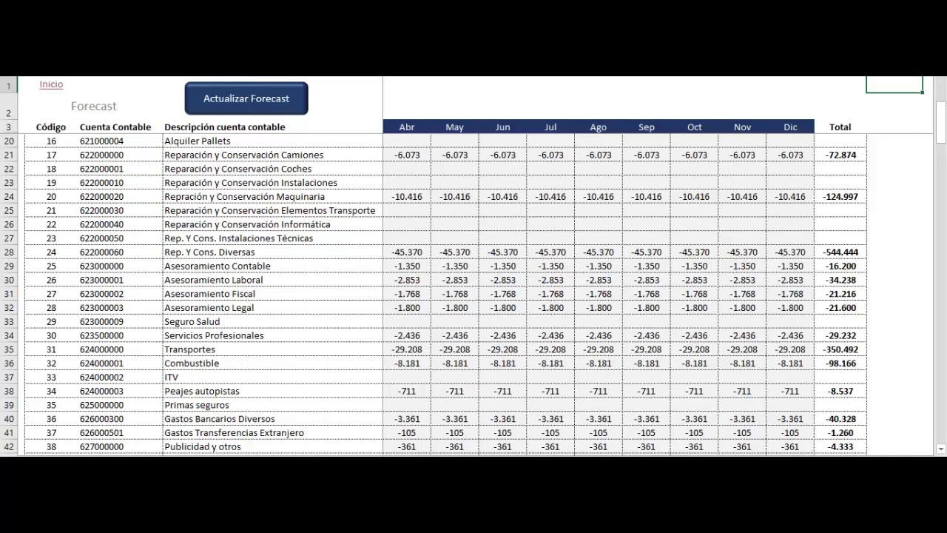
On the FyFcst selection page, tick Jun as actual too, giving 6 + 7 = 13 with Jun Error
click(52, 85)
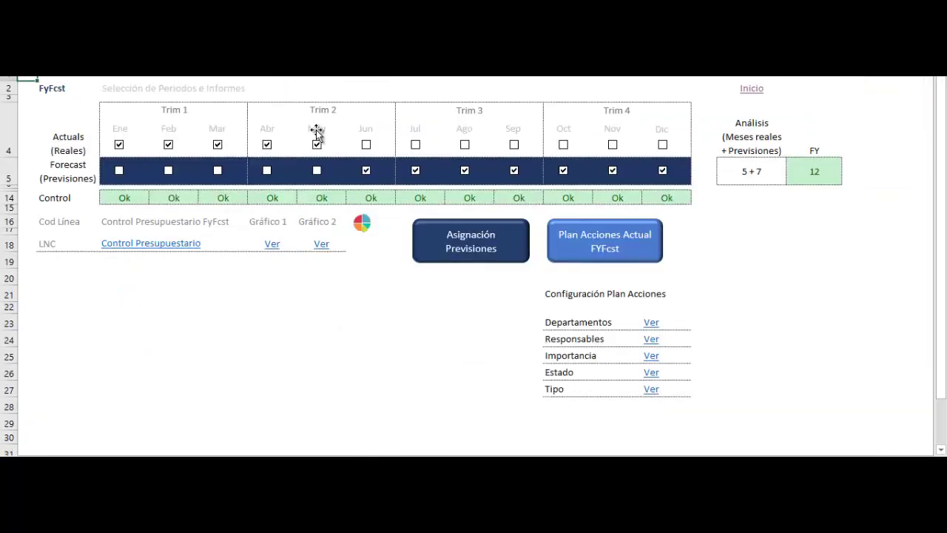
click(853, 85)
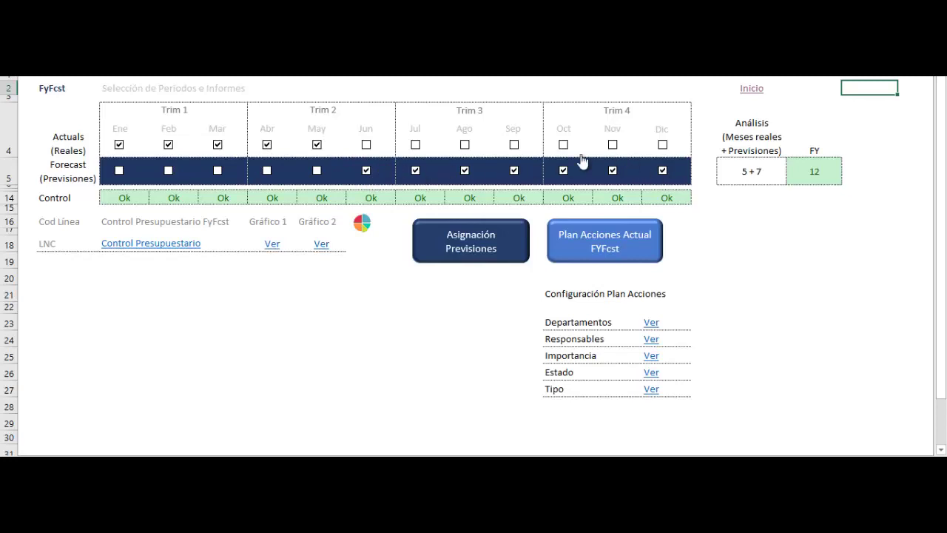
click(364, 170)
click(366, 146)
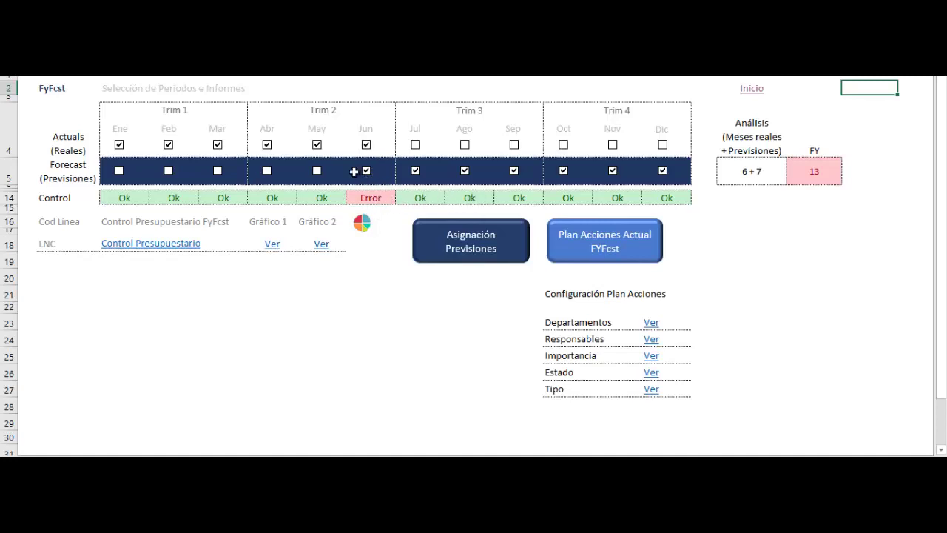
Toggle June's forecast and actual ticks to compare the controls, undoing the actual tick
click(367, 171)
click(367, 172)
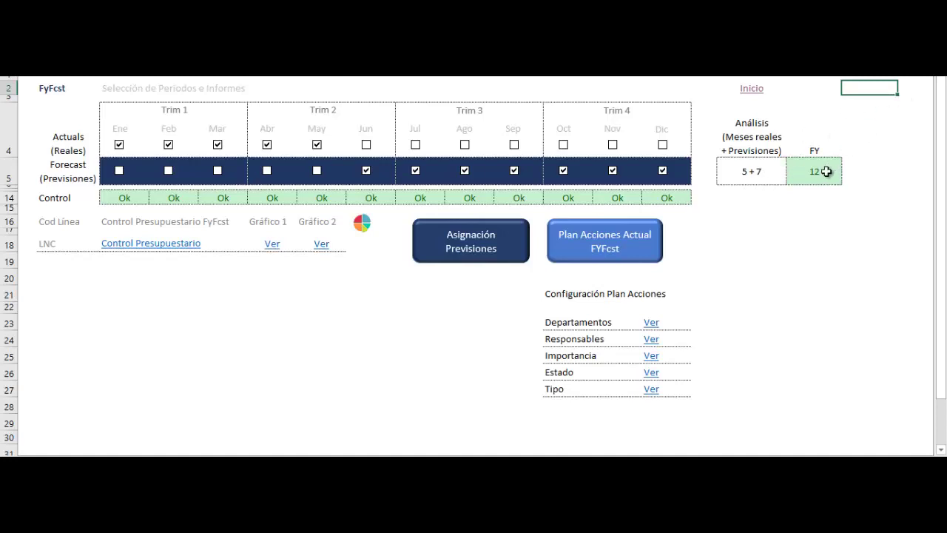
right_click(617, 198)
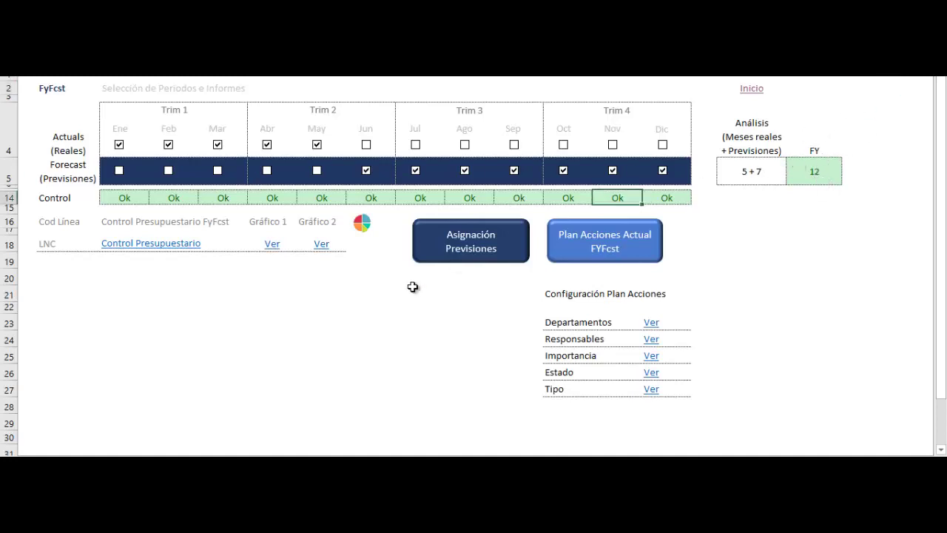
key(Escape)
click(366, 145)
key(ctrl+z)
Untick Jun as actual so controls read Ok at 5 + 7, then open Presupuesto Vs FyFcst
click(366, 145)
click(859, 94)
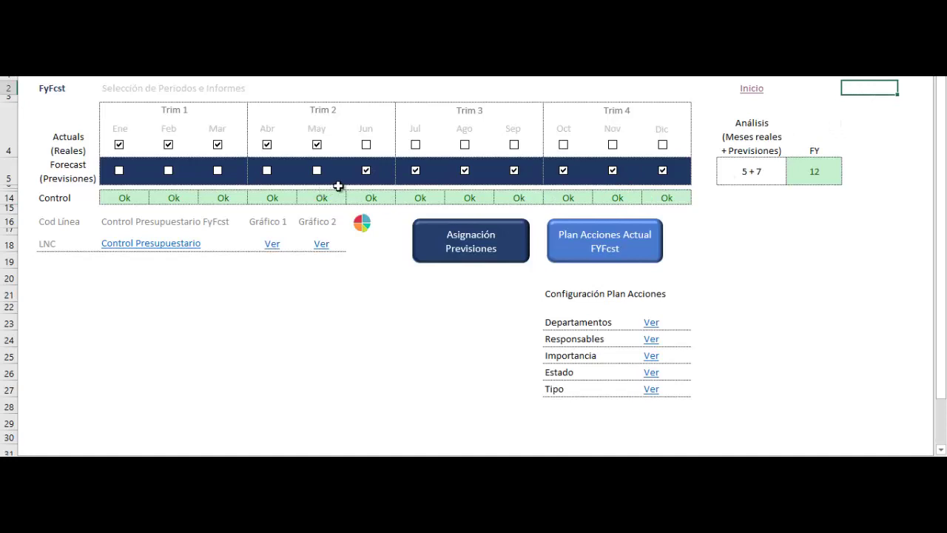
click(339, 320)
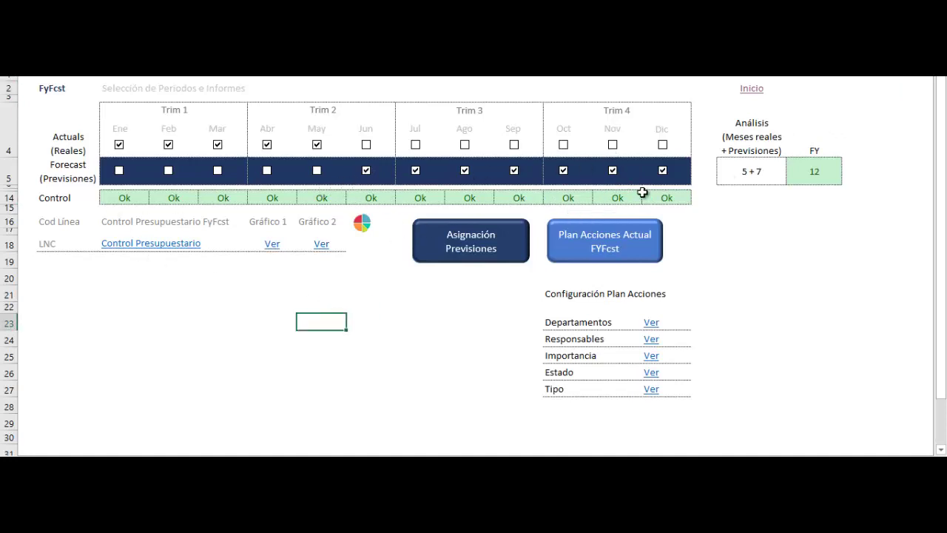
click(136, 246)
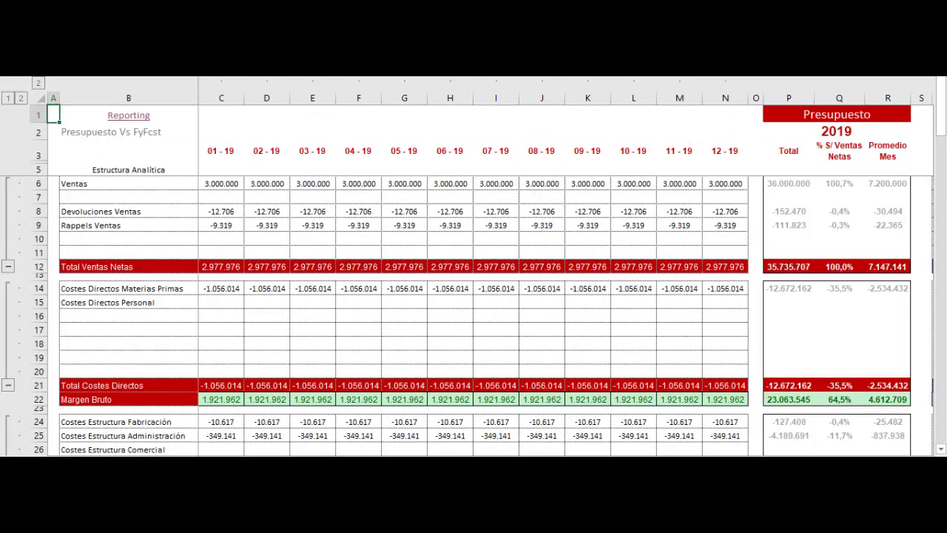
mouse_move(326, 453)
mouse_down()
mouse_move(335, 453)
mouse_move(325, 453)
mouse_up()
drag(319, 453, 359, 453)
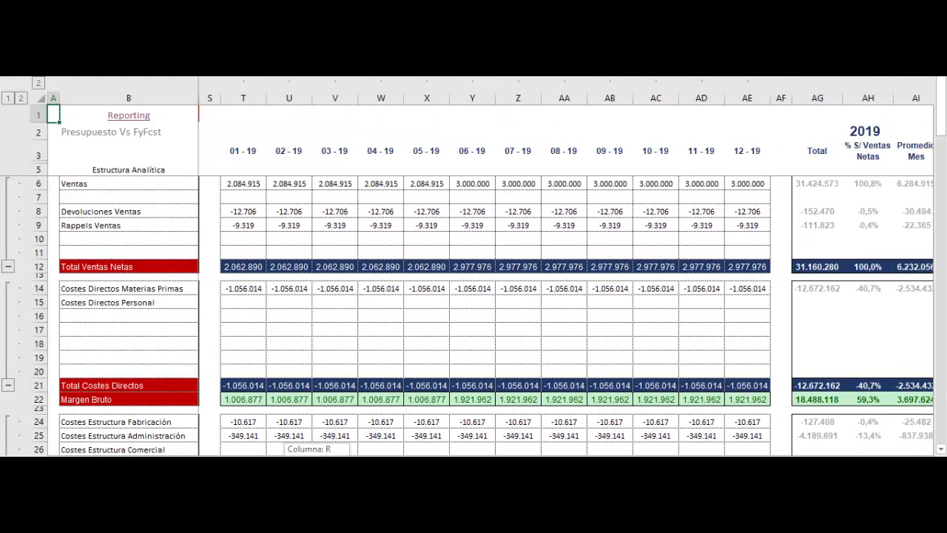
drag(359, 453, 365, 453)
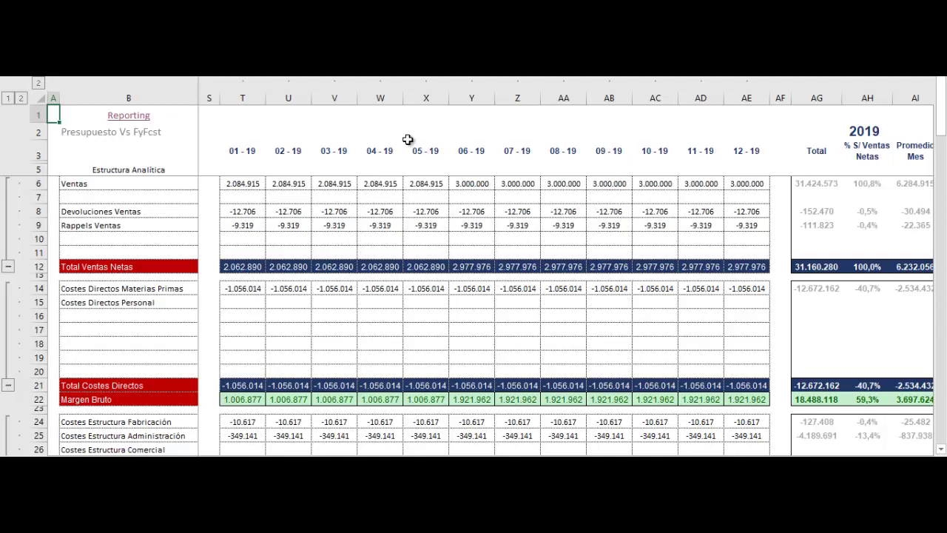
drag(248, 98, 435, 98)
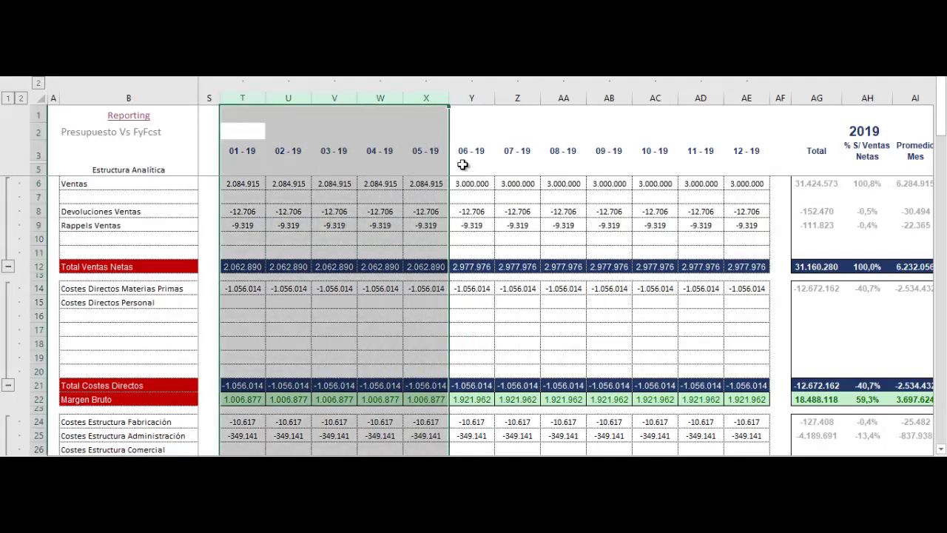
drag(472, 98, 730, 95)
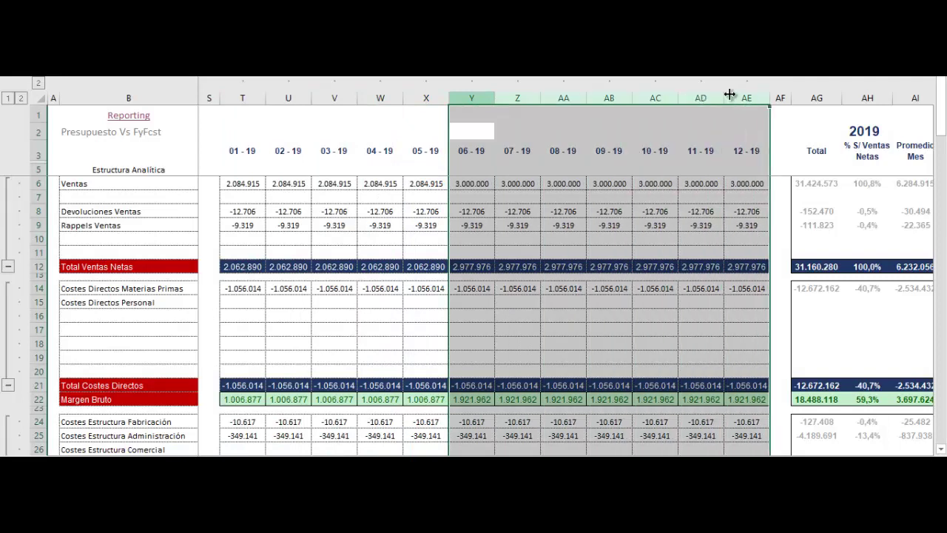
click(811, 138)
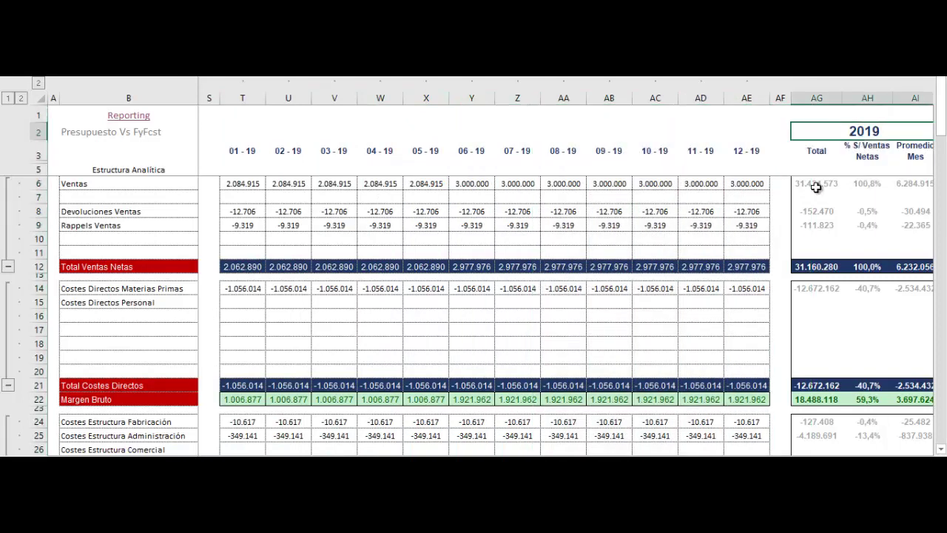
key(Up)
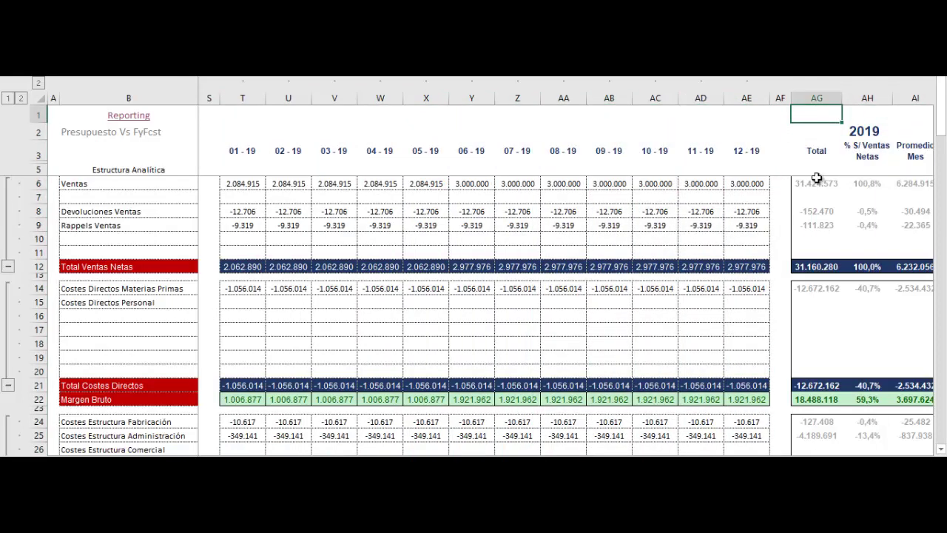
click(817, 180)
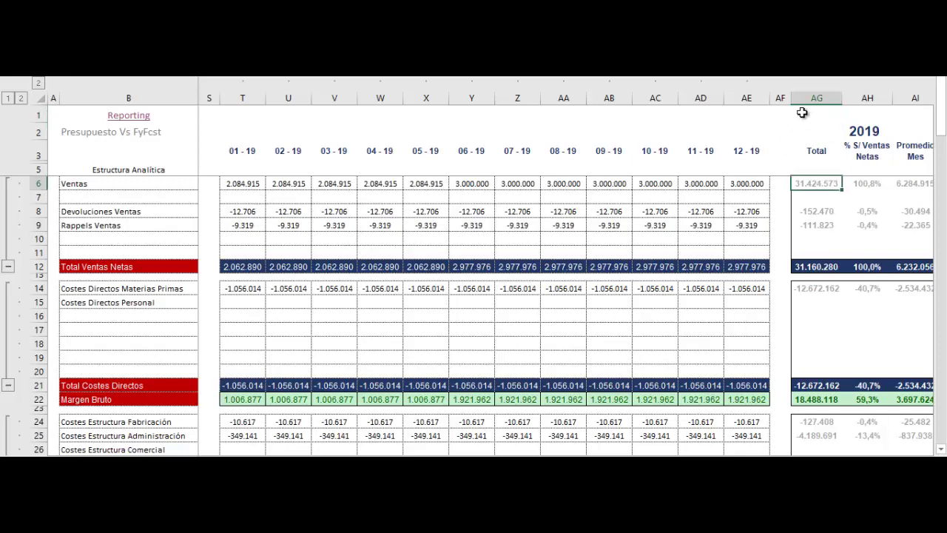
scroll(614, 453, left, 3)
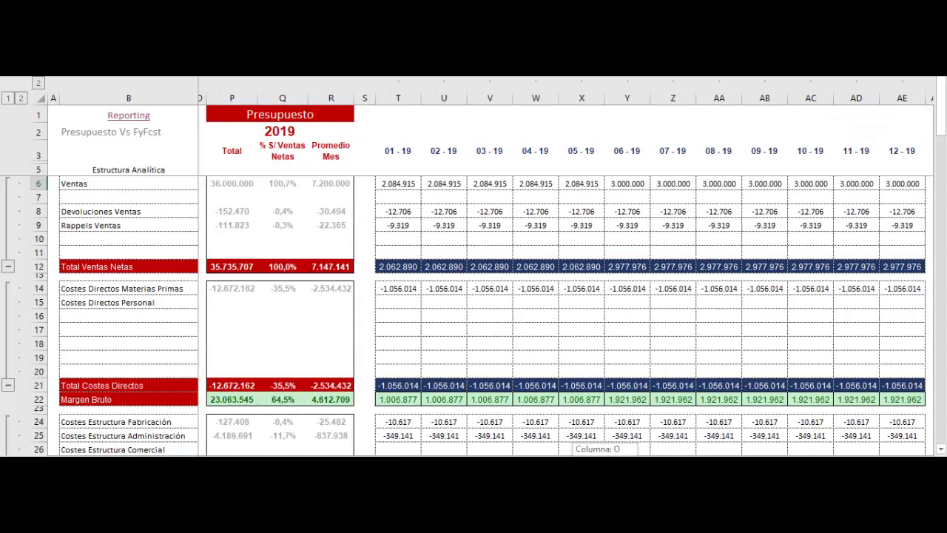
drag(613, 452, 711, 454)
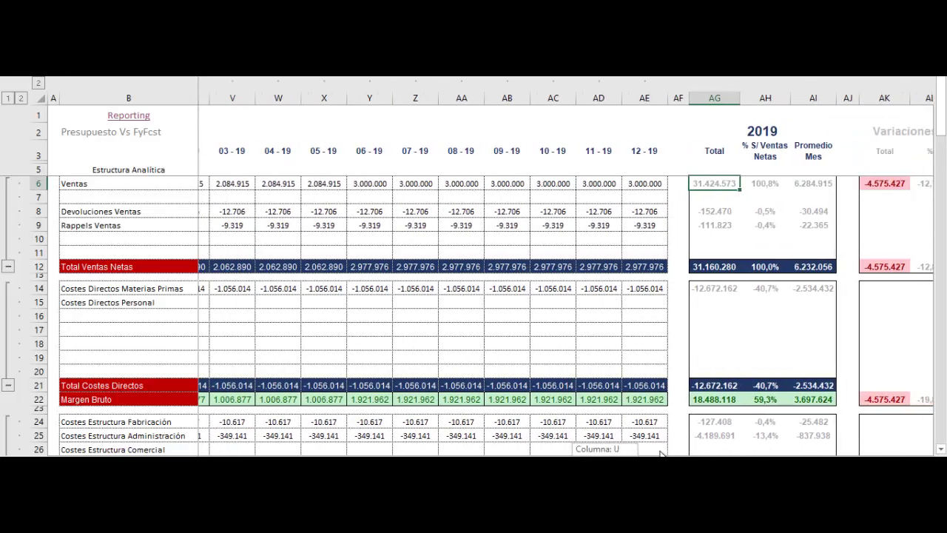
drag(711, 453, 749, 454)
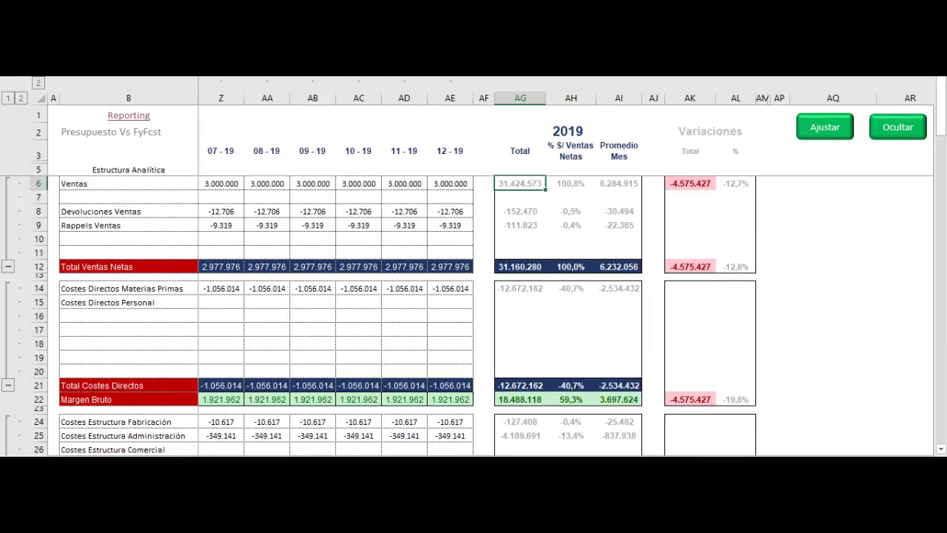
Scroll down the Budget vs FyFcst report, inspecting the 2019 after-tax result total
drag(943, 83, 944, 252)
click(527, 197)
click(529, 252)
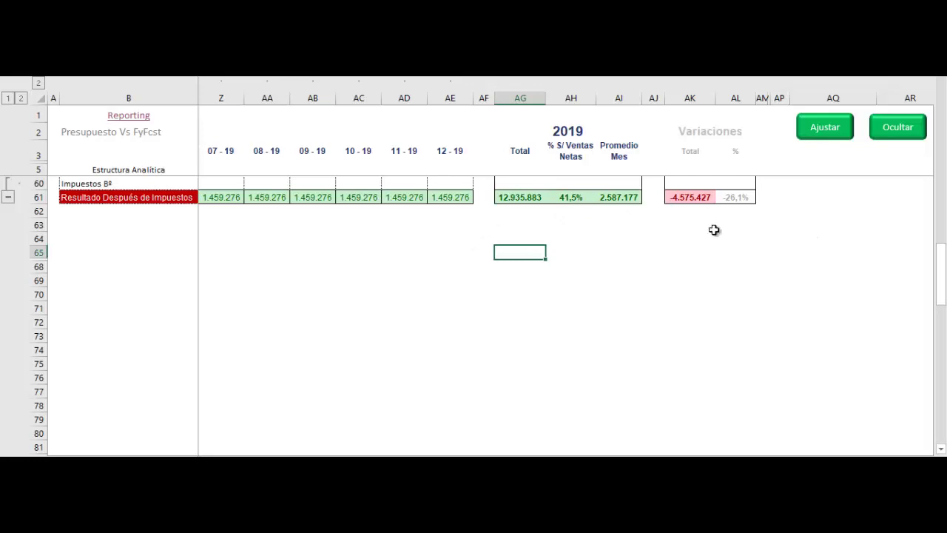
drag(939, 281, 938, 277)
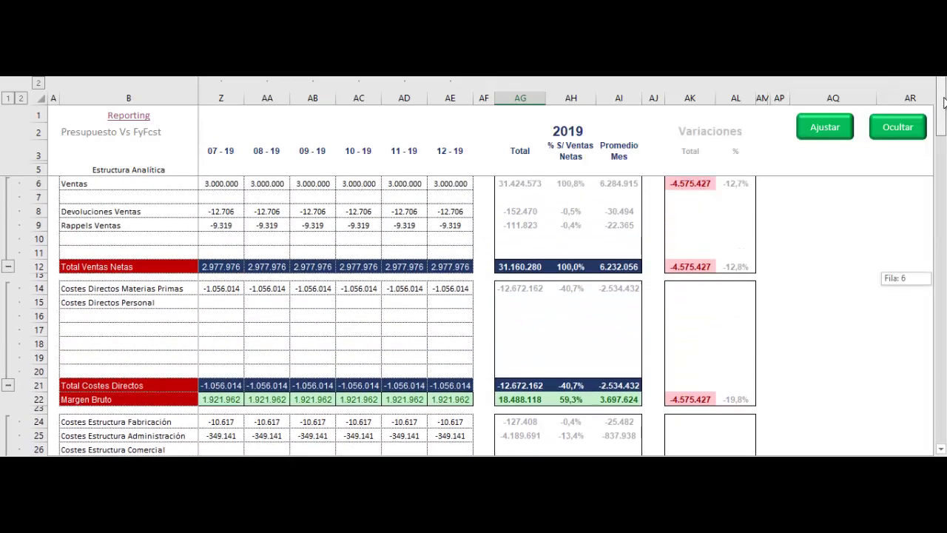
scroll(714, 252, down, 5)
scroll(707, 237, down, 7)
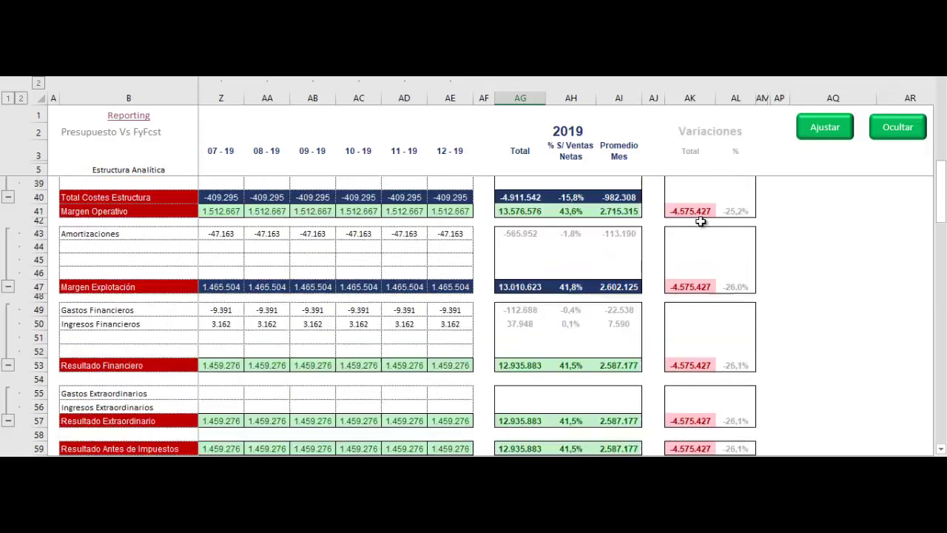
scroll(701, 269, down, 2)
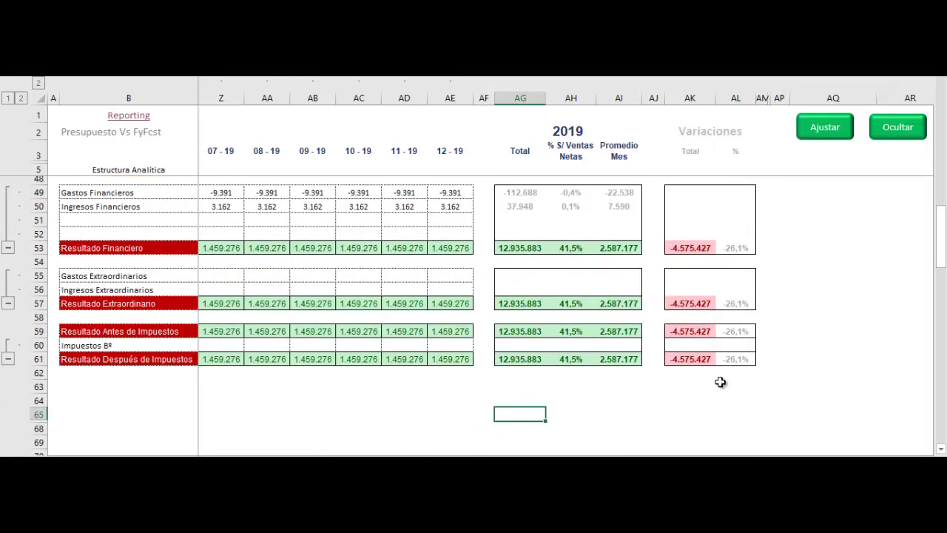
Compare the forecast and budgeted after-tax result totals in the variance block
drag(704, 447, 703, 447)
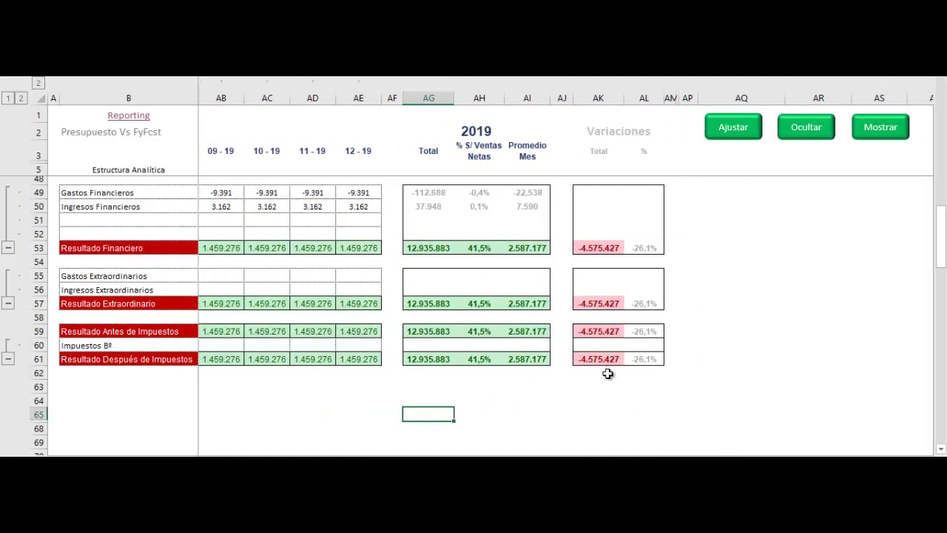
click(612, 385)
click(433, 361)
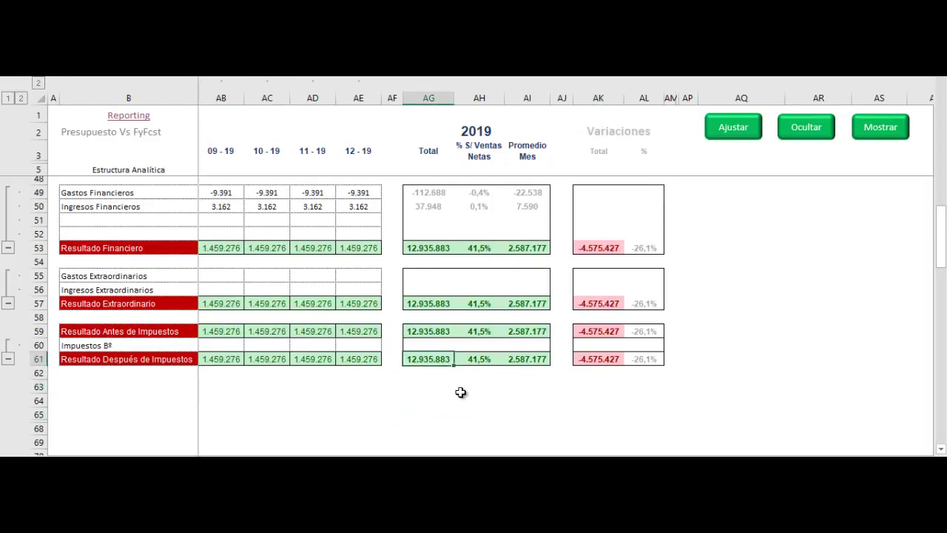
drag(538, 454, 244, 450)
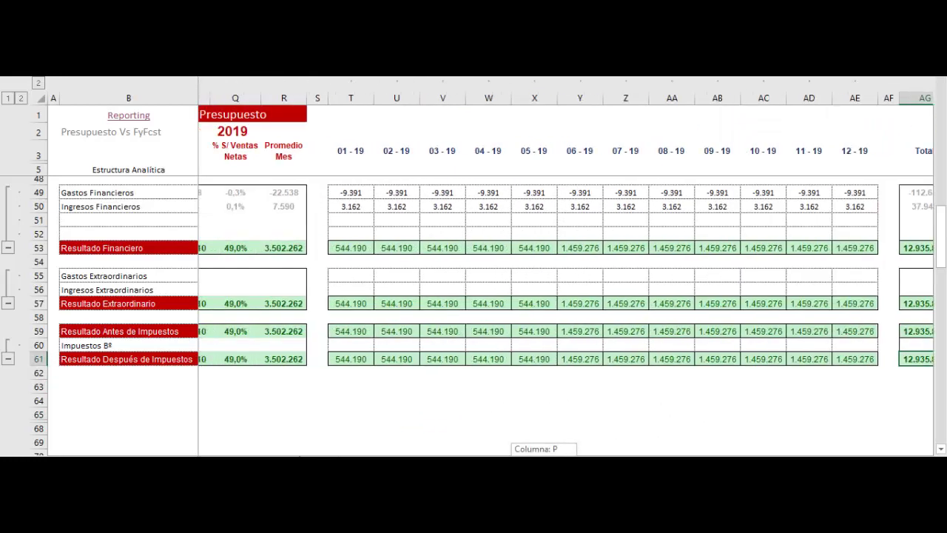
click(320, 361)
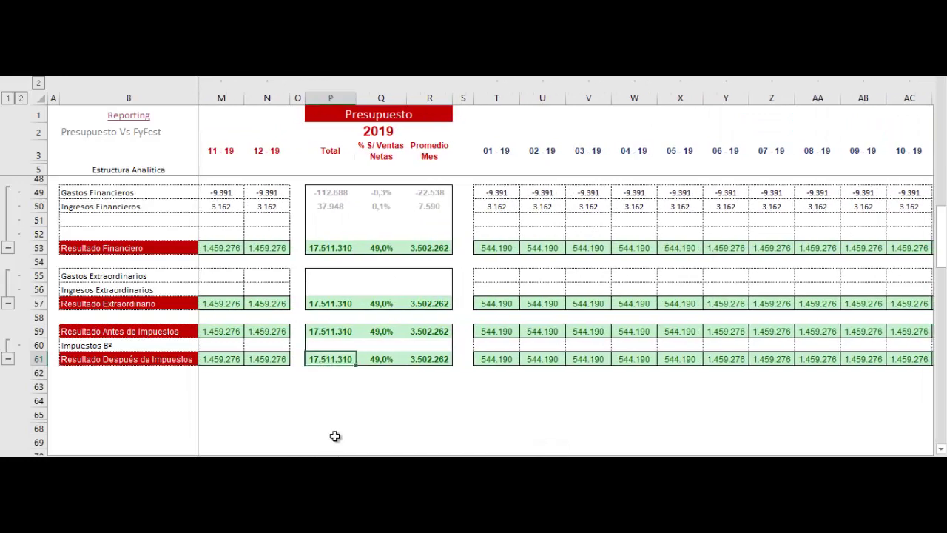
drag(325, 450, 529, 450)
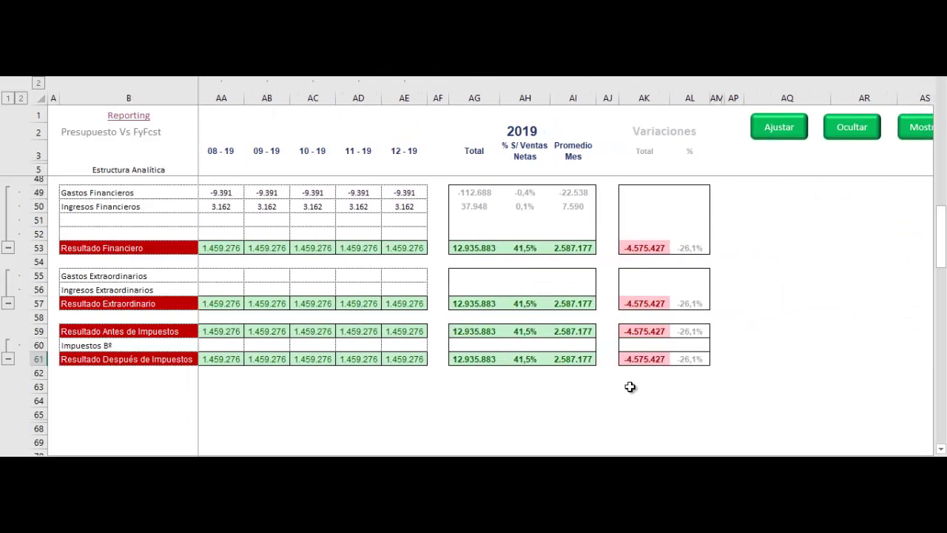
click(637, 386)
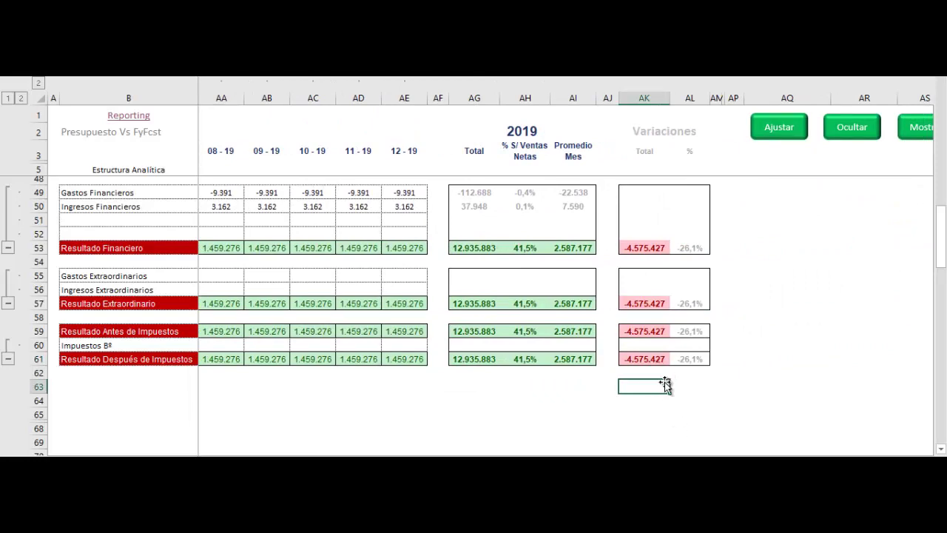
Scan across the report's columns, then return via the Reporting link in cell B1
scroll(232, 373, left, 6)
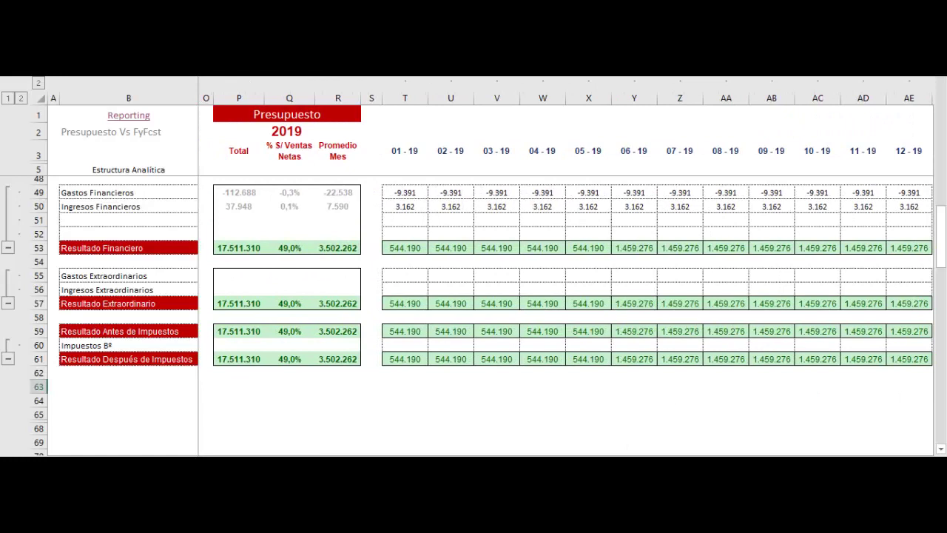
scroll(411, 401, right, 4)
scroll(411, 402, right, 2)
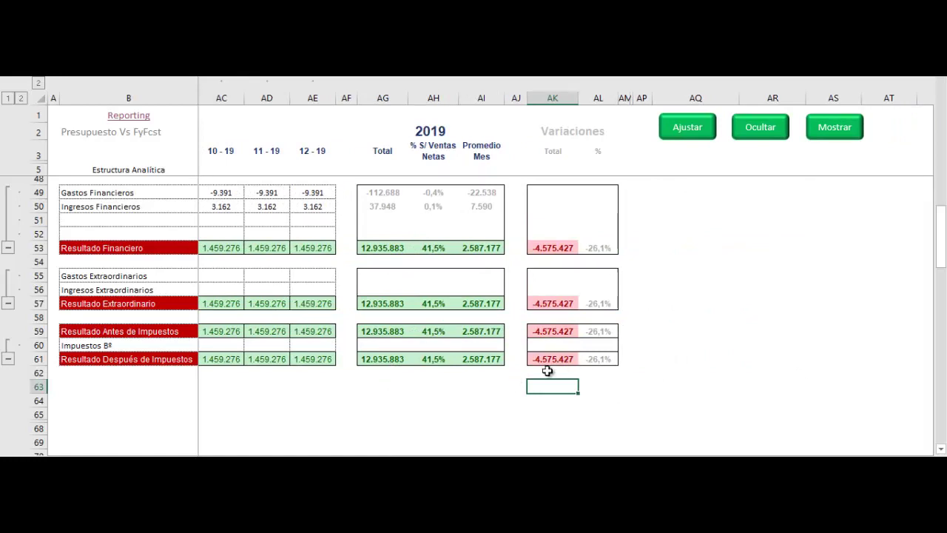
scroll(496, 311, right, 1)
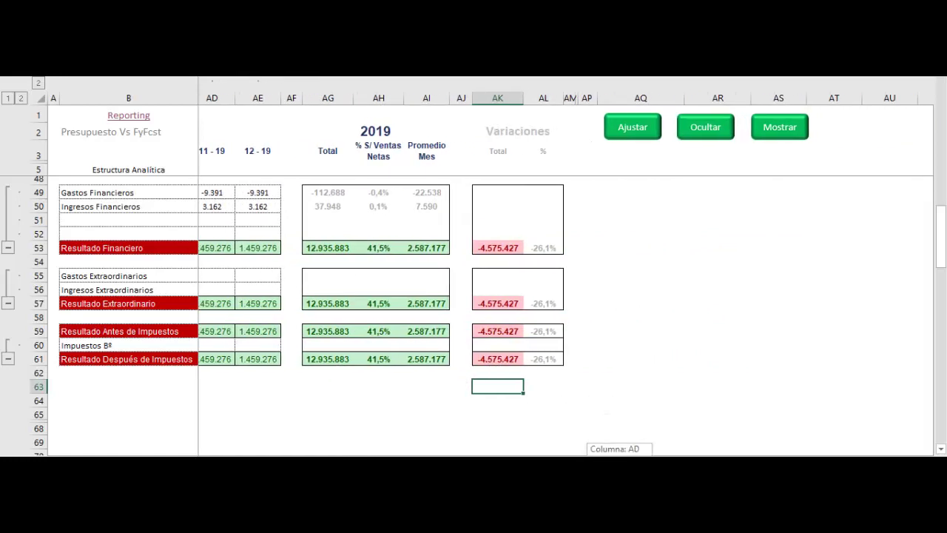
scroll(653, 453, right, 1)
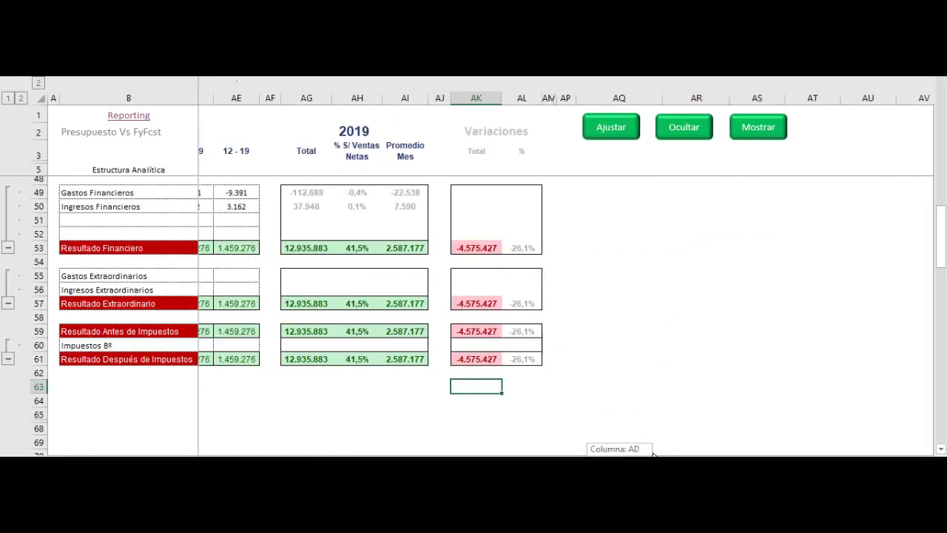
scroll(652, 453, left, 1)
scroll(653, 452, left, 1)
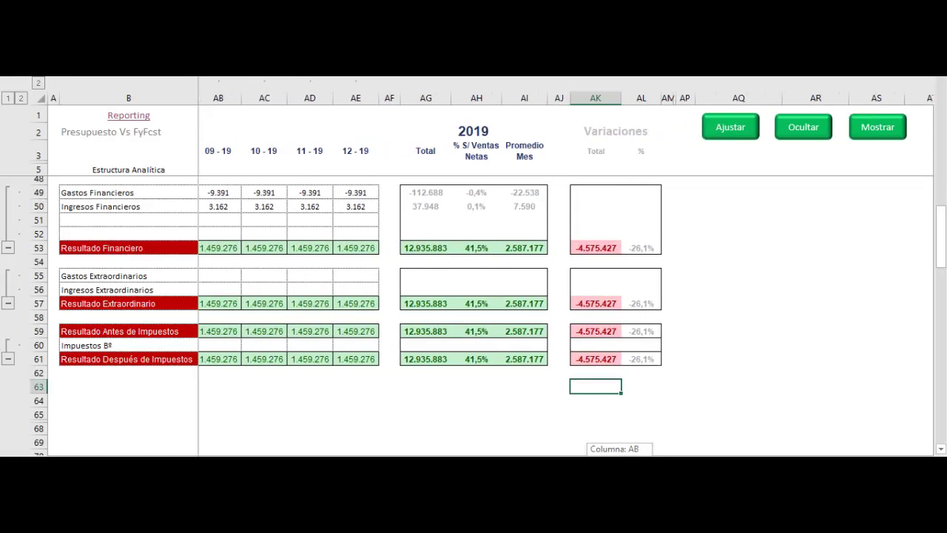
click(447, 384)
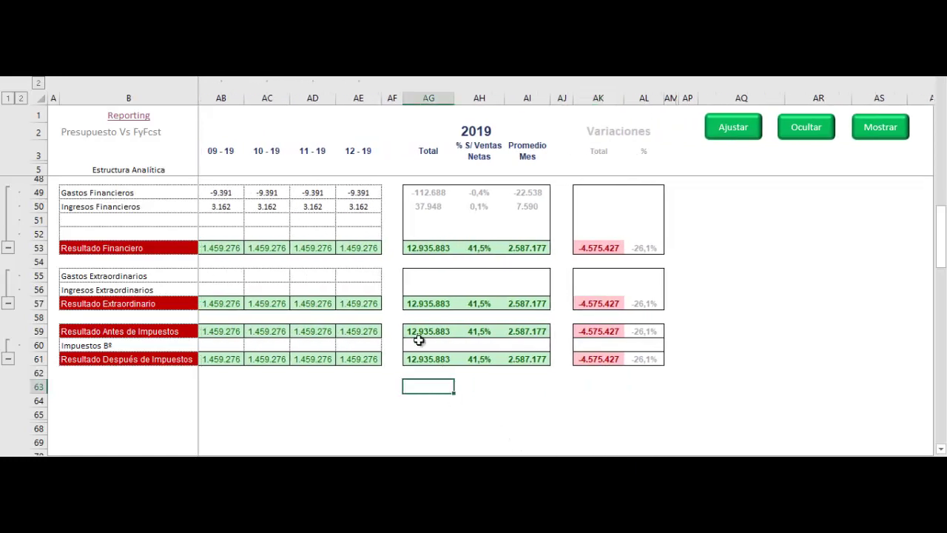
scroll(645, 453, left, 1)
scroll(645, 453, left, 4)
scroll(645, 453, left, 1)
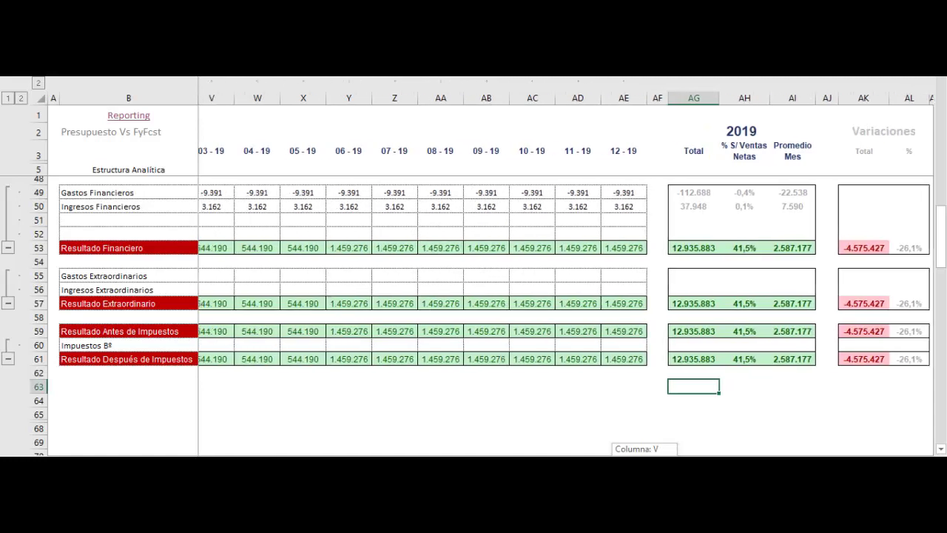
scroll(644, 453, left, 1)
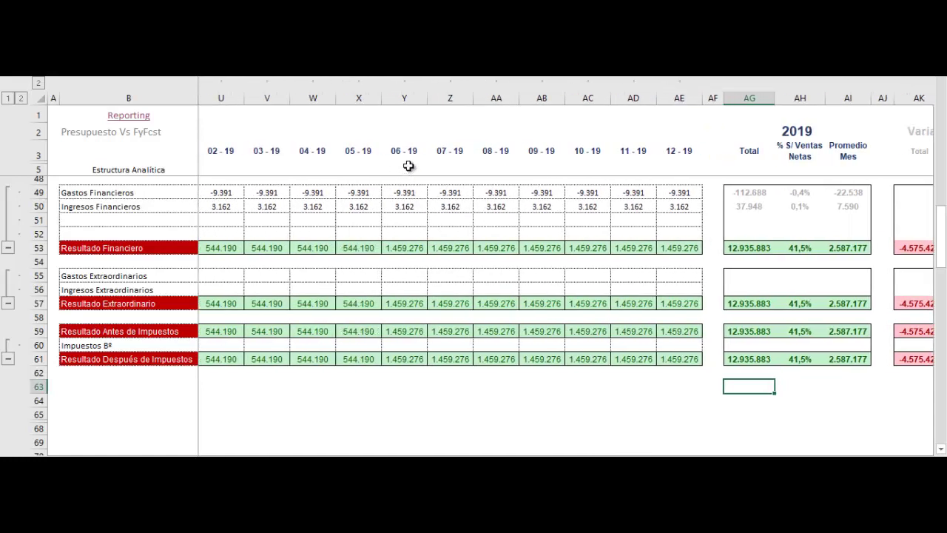
scroll(715, 449, right, 3)
scroll(712, 448, right, 2)
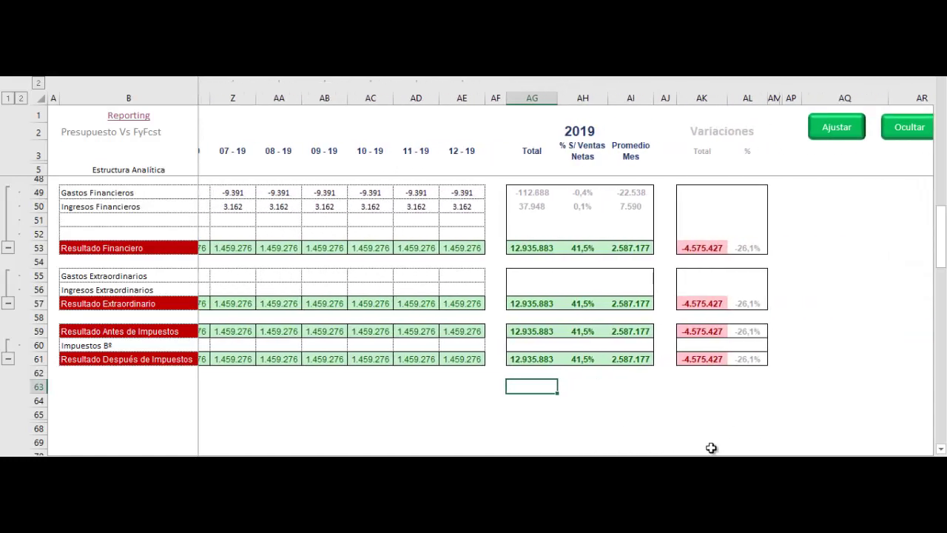
scroll(459, 450, left, 9)
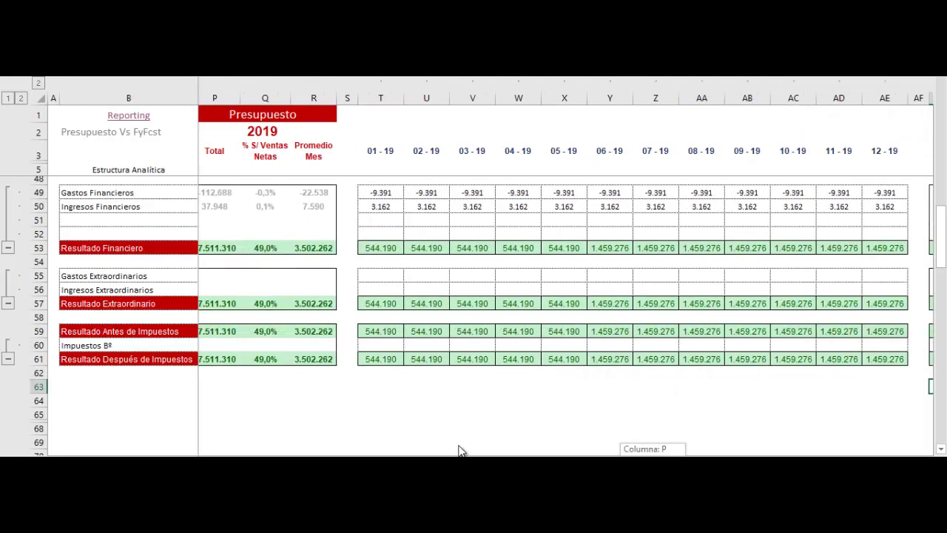
scroll(437, 449, left, 3)
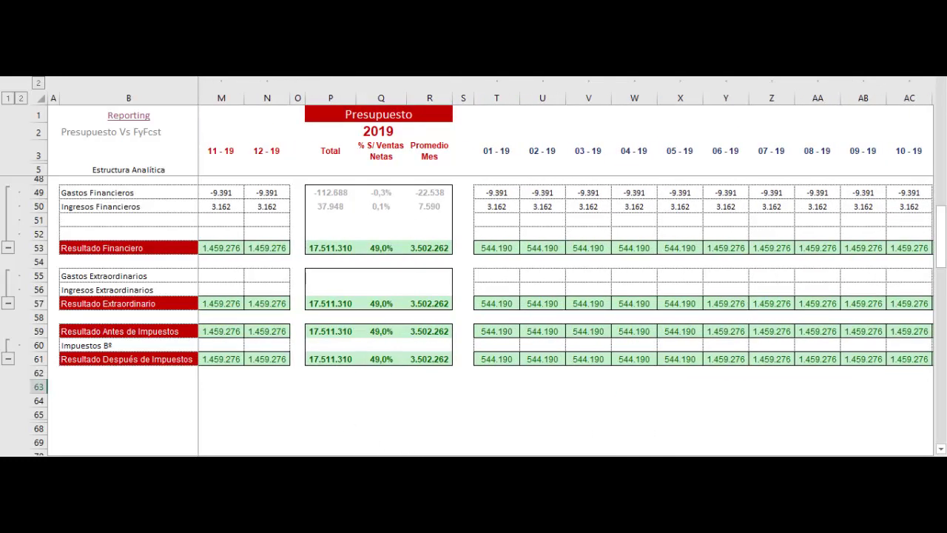
scroll(370, 450, left, 5)
scroll(370, 450, left, 1)
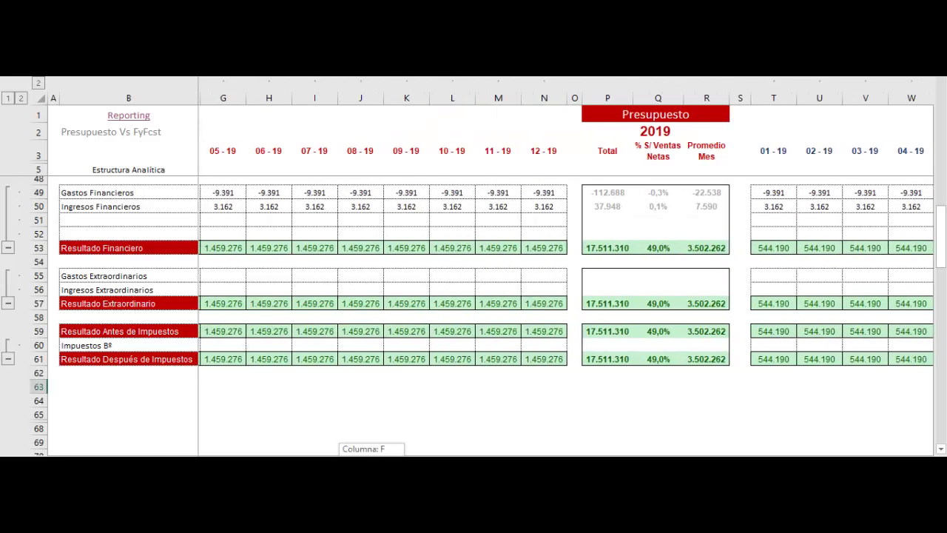
scroll(370, 450, left, 4)
click(140, 119)
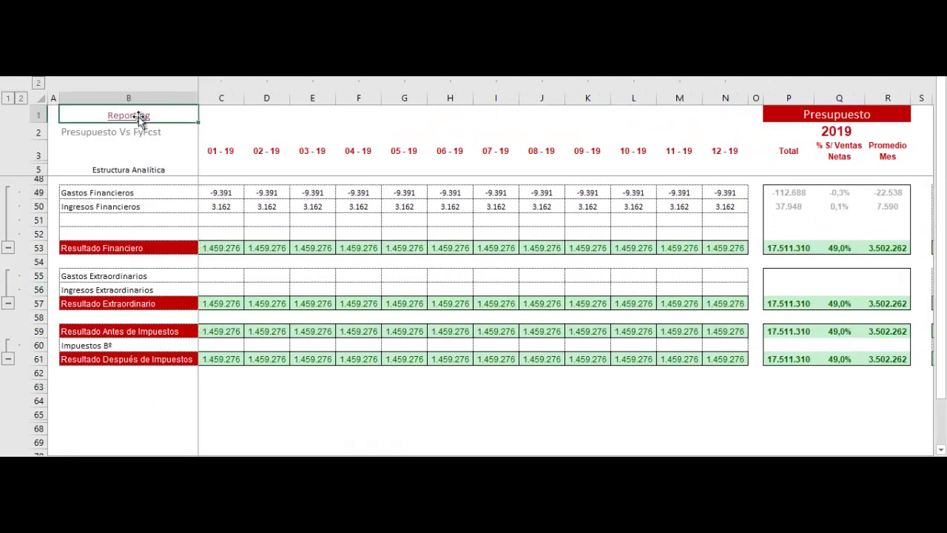
click(141, 118)
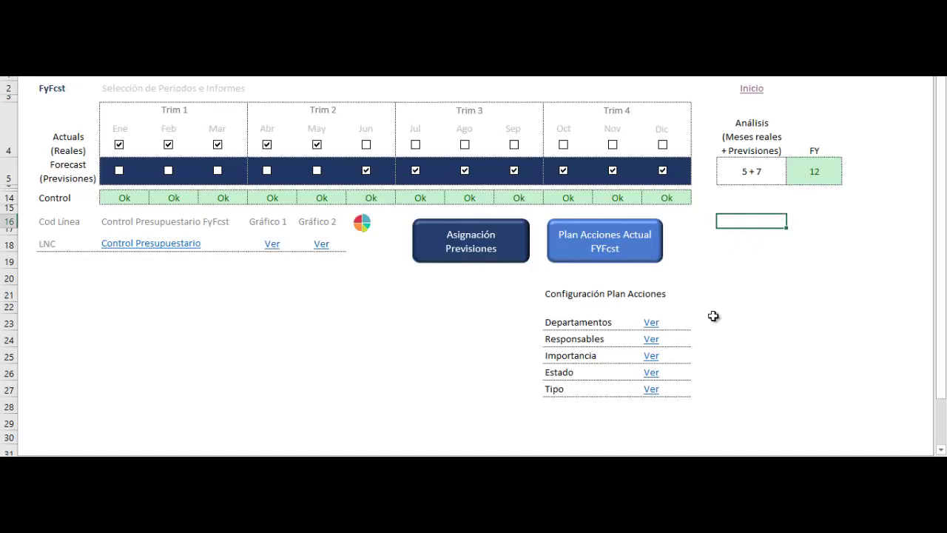
Open the Plan de Acciones Actual FYFcst sheet and set action 2 to Costes Directos Materias Primas
click(791, 256)
click(637, 253)
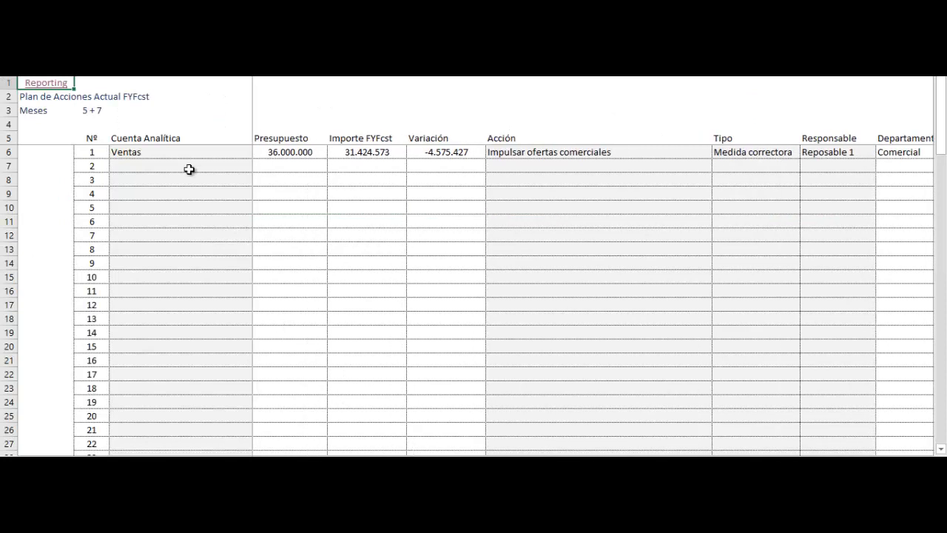
click(244, 168)
click(259, 166)
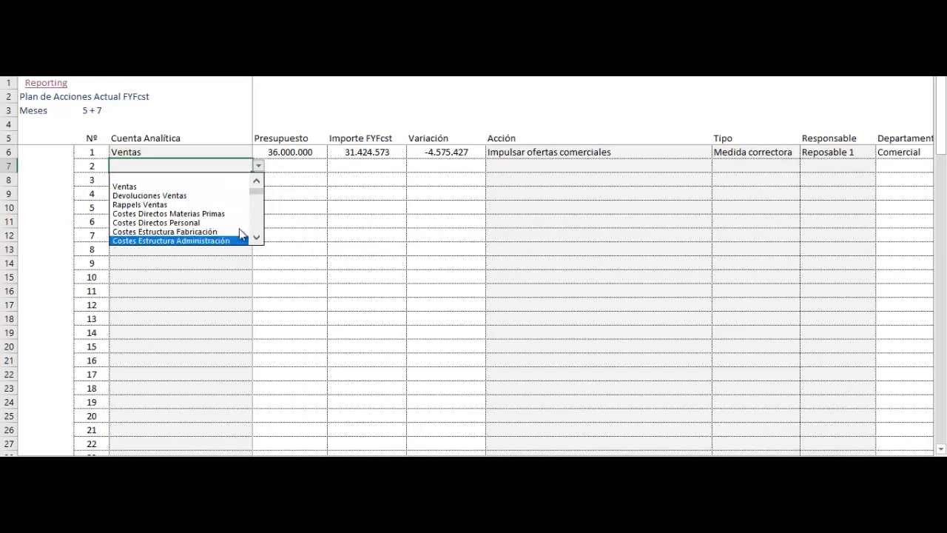
scroll(248, 230, down, 1)
scroll(250, 228, down, 1)
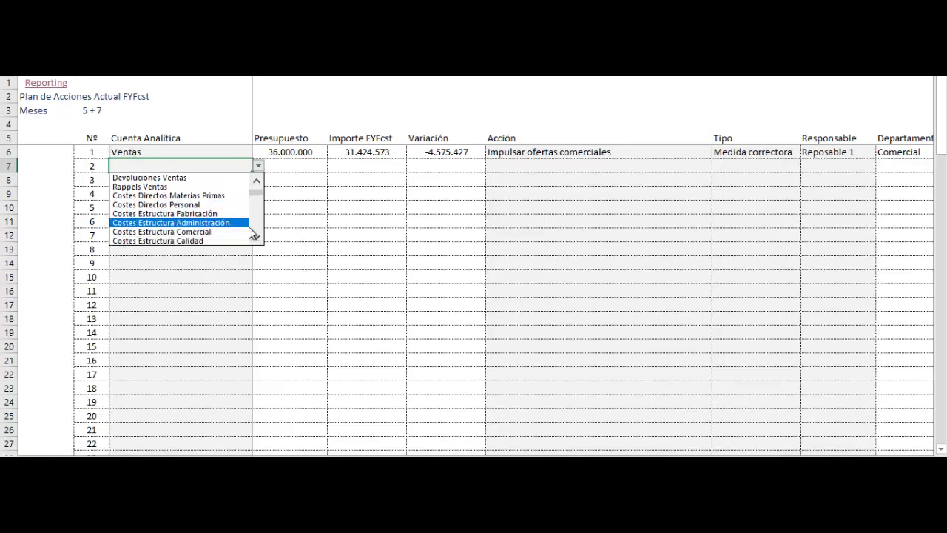
click(239, 196)
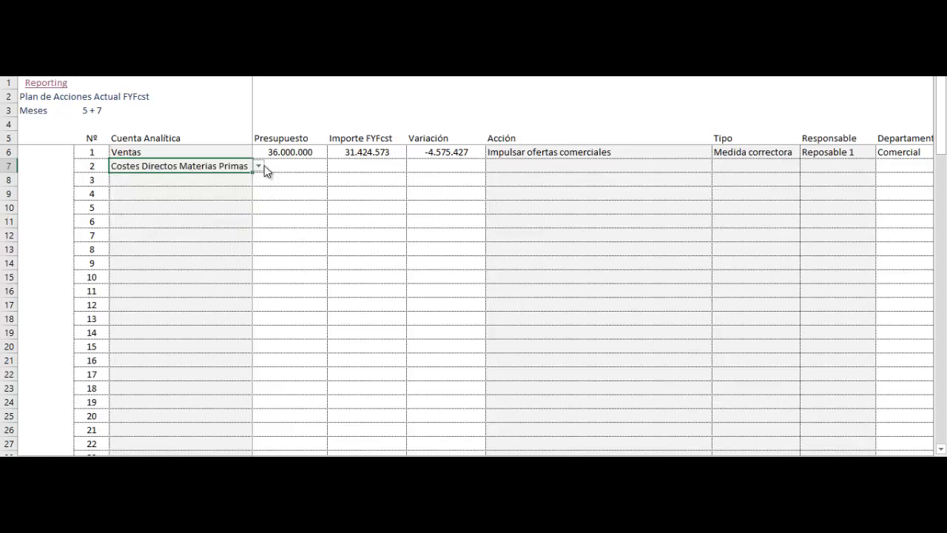
Choose Costes Directos Personal as the account for action 3 in C8
click(249, 180)
click(258, 180)
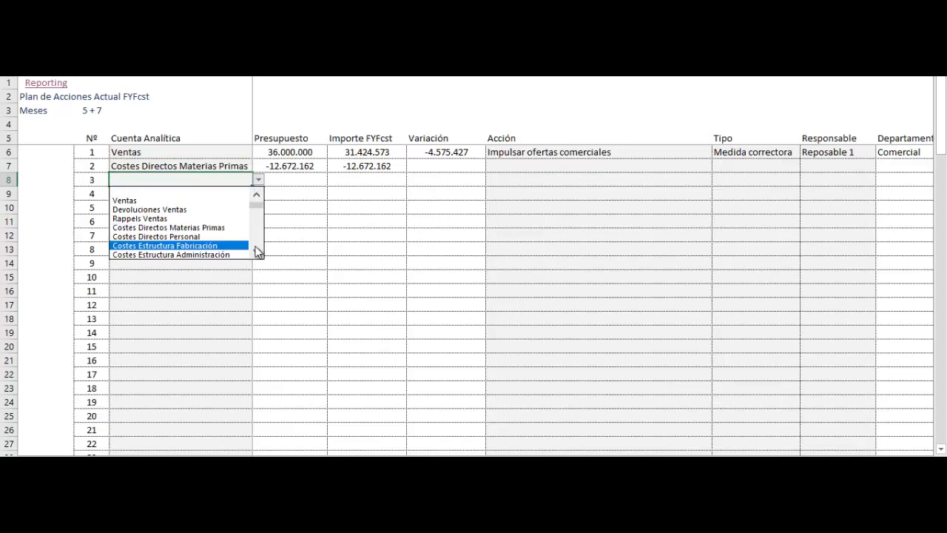
scroll(256, 252, down, 2)
scroll(257, 254, down, 2)
scroll(256, 254, down, 6)
scroll(244, 205, down, 2)
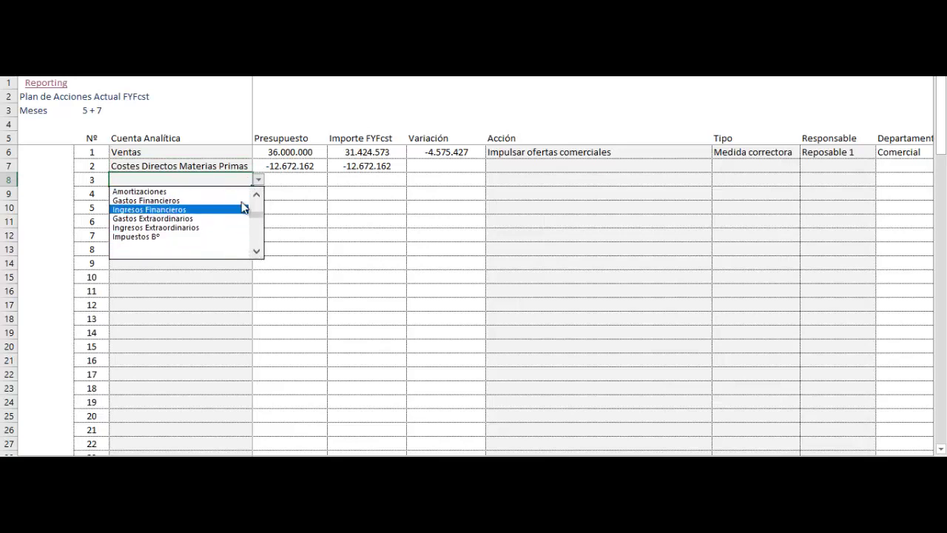
scroll(257, 199, up, 1)
scroll(257, 200, up, 3)
scroll(257, 200, up, 3)
scroll(257, 200, up, 2)
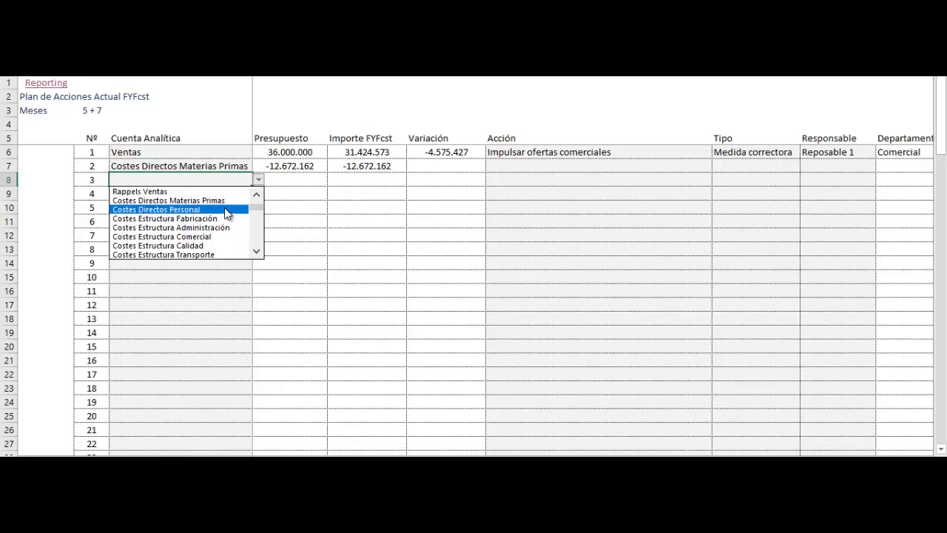
click(224, 210)
Reopen action 3's account list, then clear C8 with Delete
click(363, 112)
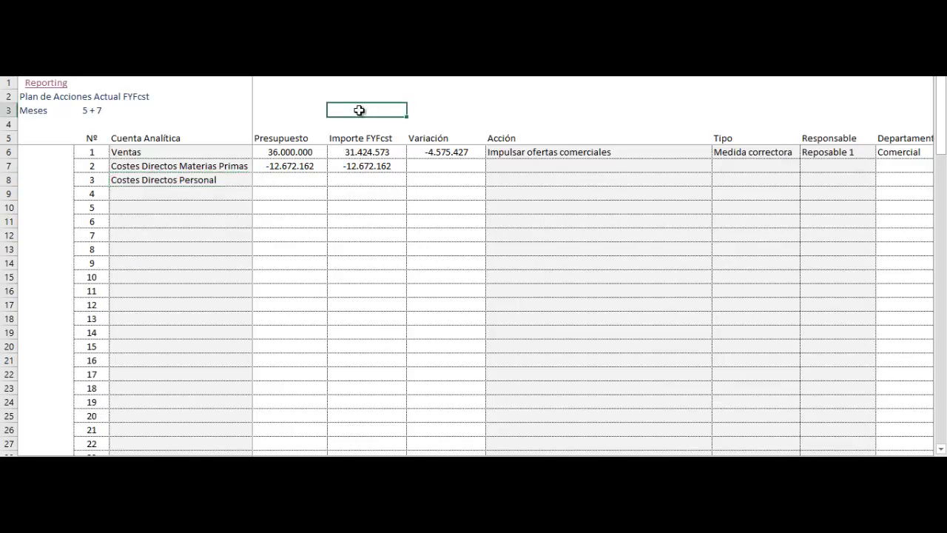
click(250, 182)
click(258, 180)
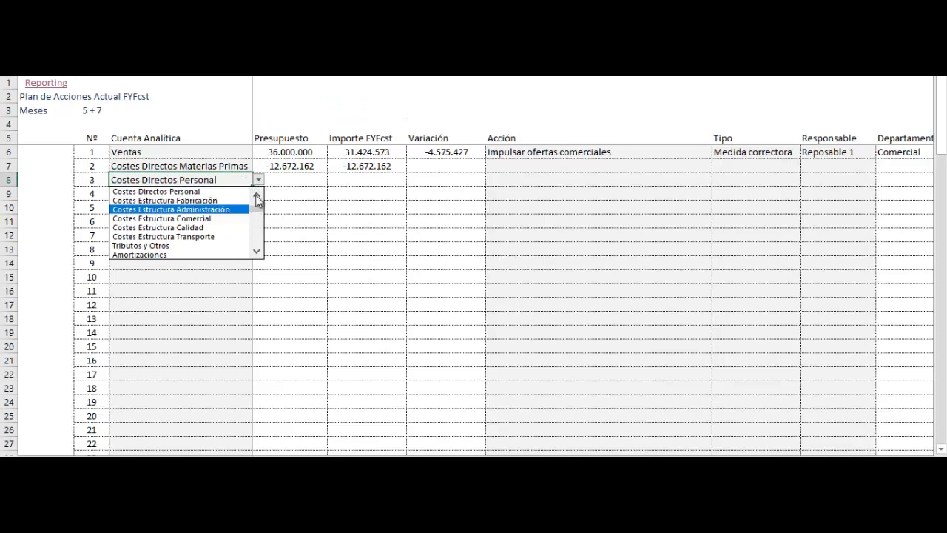
click(235, 191)
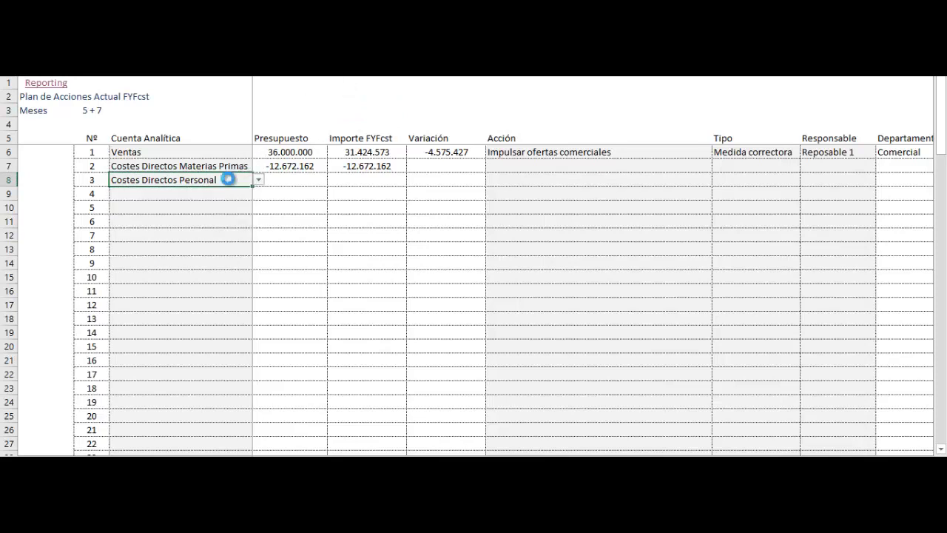
key(Delete)
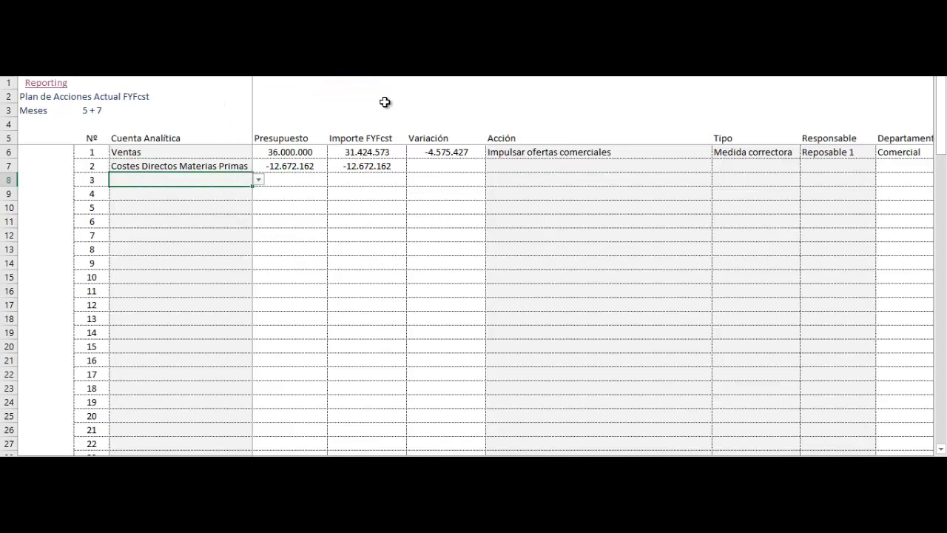
click(385, 98)
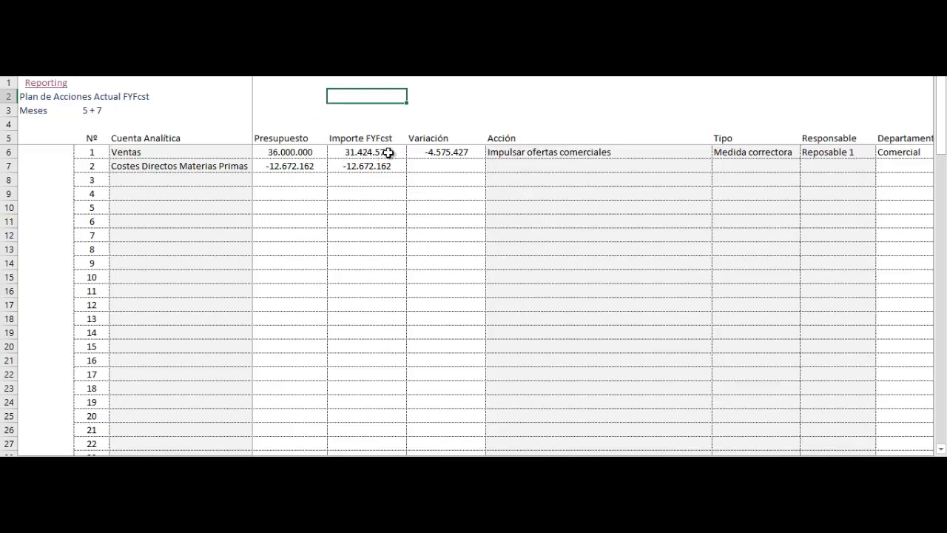
Select header-area cells and the Acción cell for action 2 in the action plan
click(440, 111)
click(388, 116)
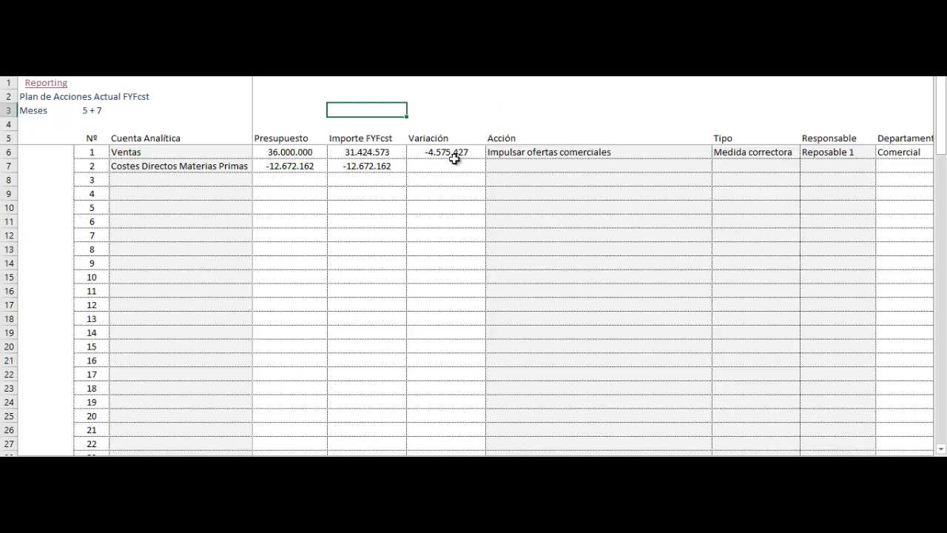
click(516, 114)
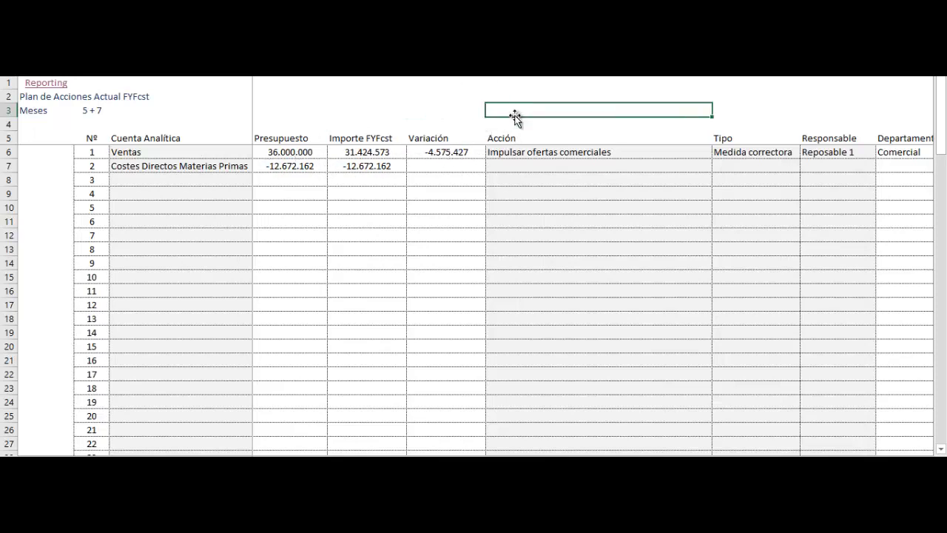
click(528, 164)
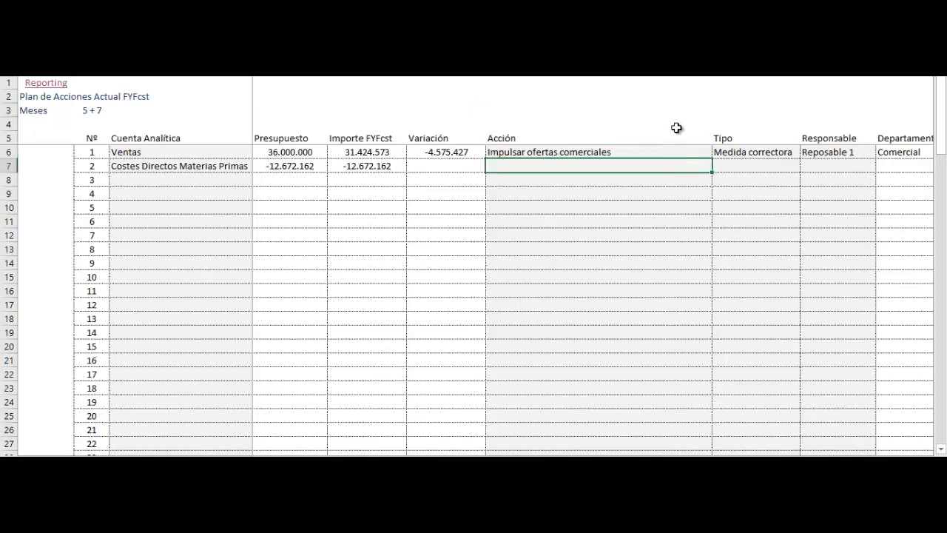
click(677, 125)
Scroll right to the Importancia and Estado columns and move to Estado in row 3
mouse_move(444, 459)
mouse_down()
mouse_move(488, 458)
mouse_move(455, 459)
mouse_up()
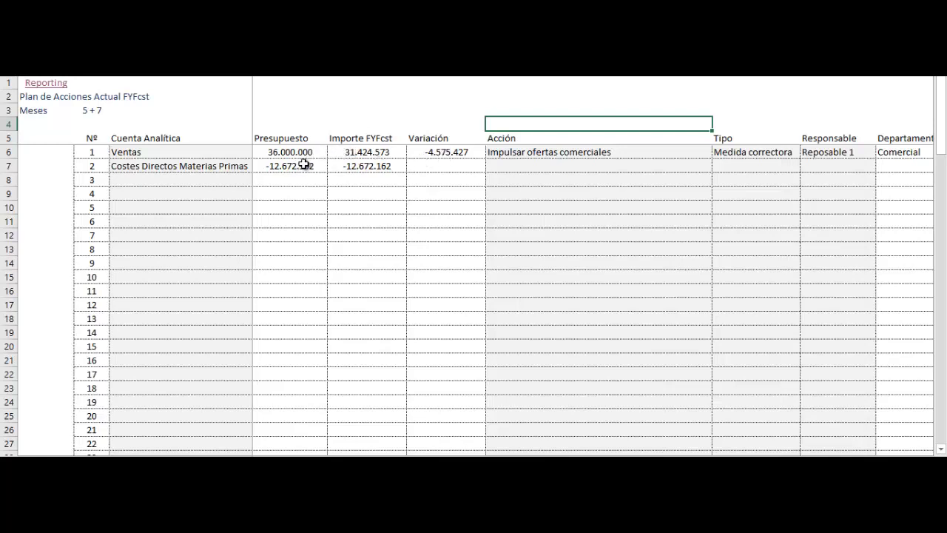
drag(540, 453, 548, 453)
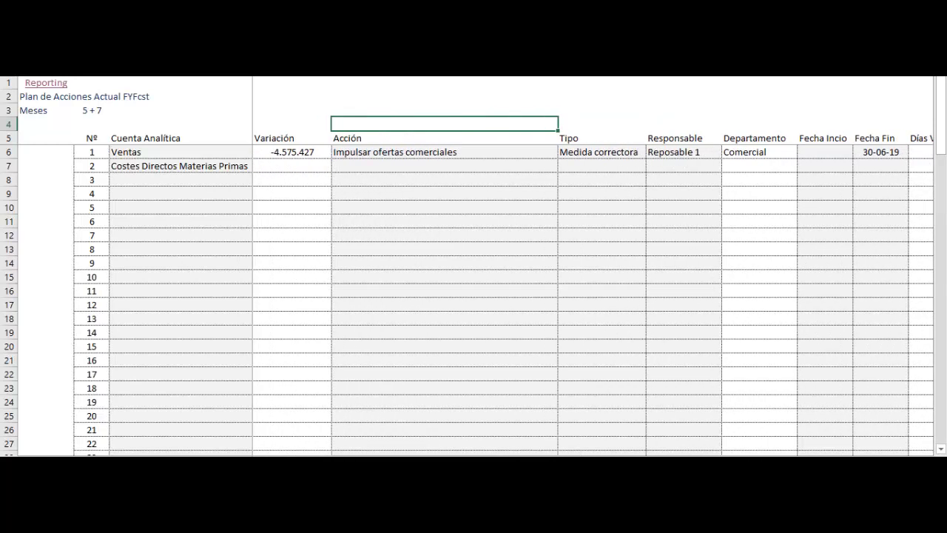
drag(711, 453, 744, 453)
click(590, 110)
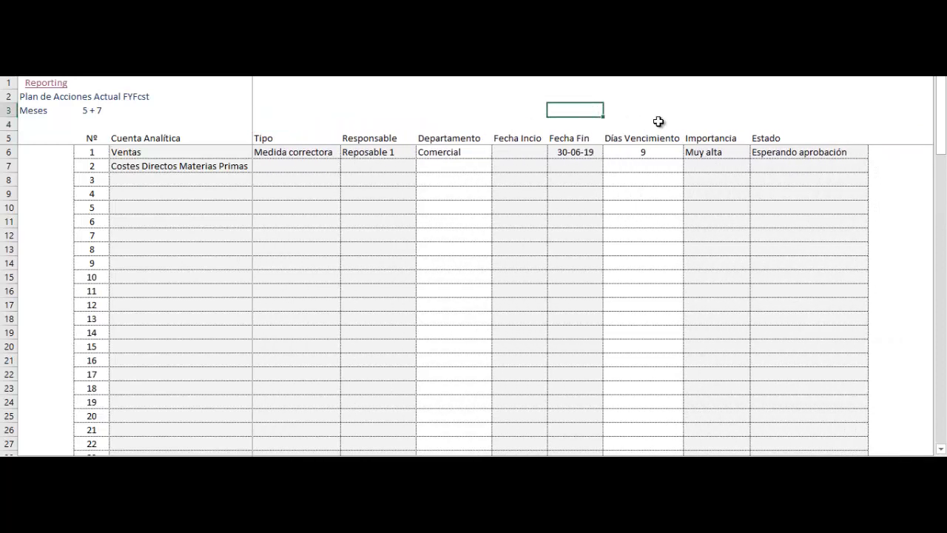
key(Right)
key(Right)
key(Right)
Scroll back left and point out the Ventas forecast amount 31.424.573
drag(788, 449, 755, 450)
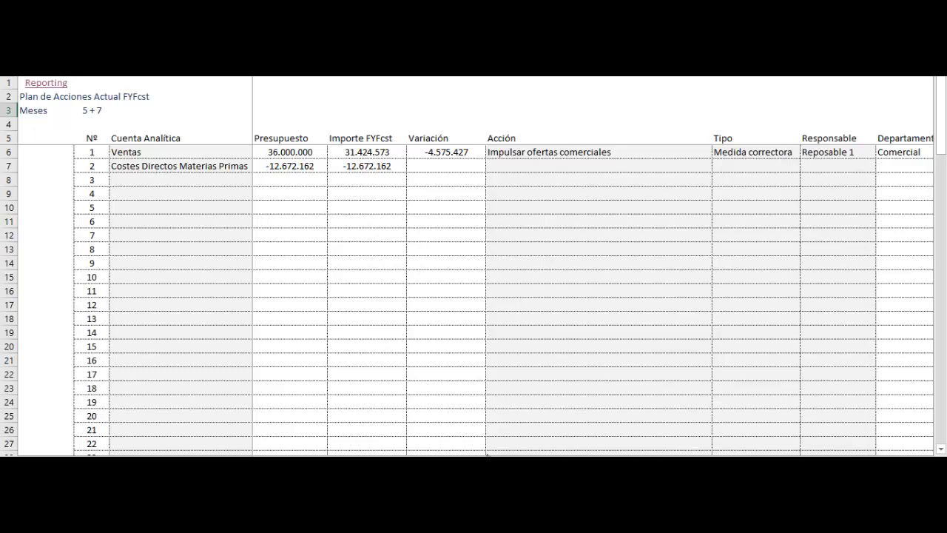
click(379, 110)
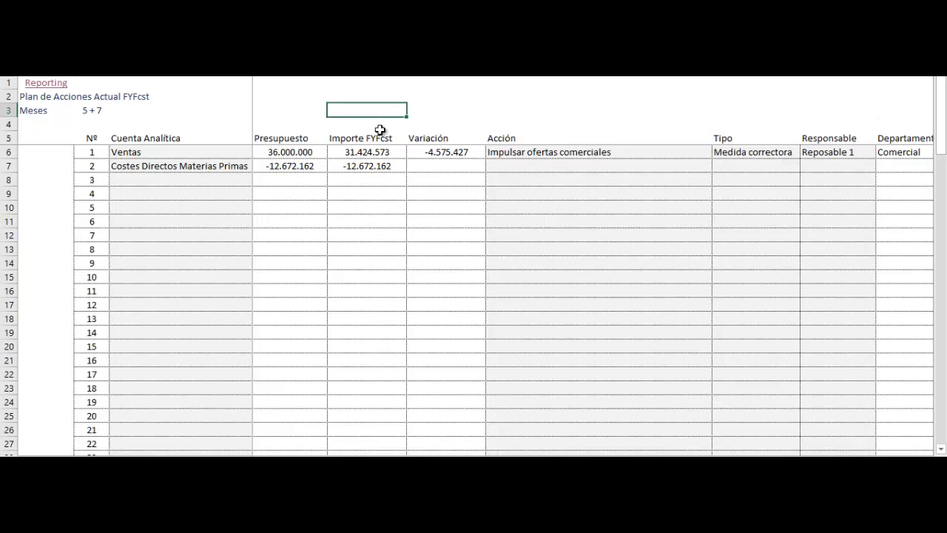
click(385, 153)
click(403, 112)
click(583, 123)
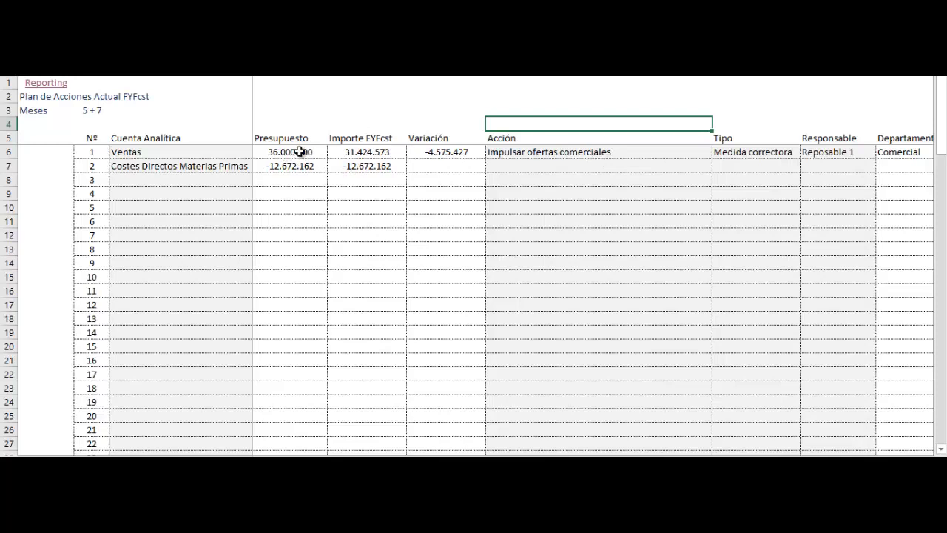
click(516, 109)
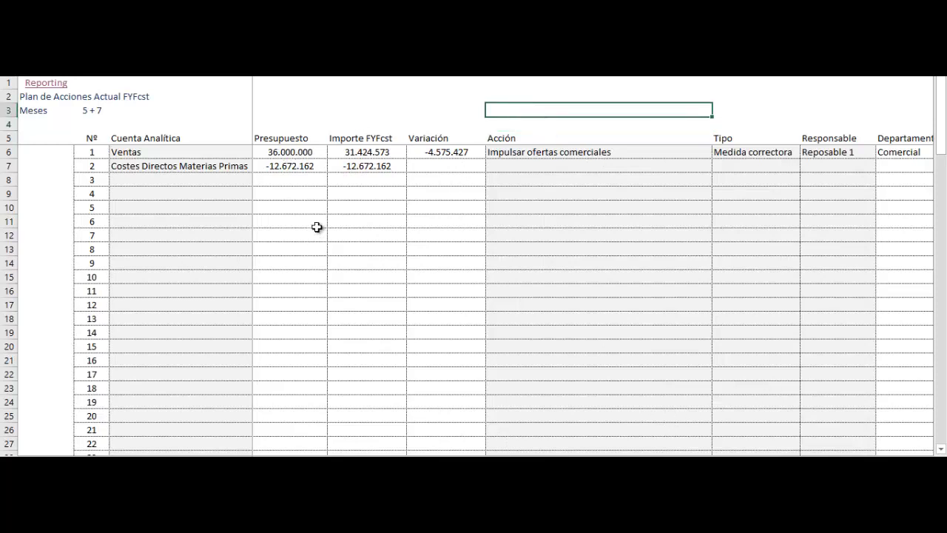
Return to the FyFcst period-selection sheet via the Reporting hyperlink in A1
click(698, 97)
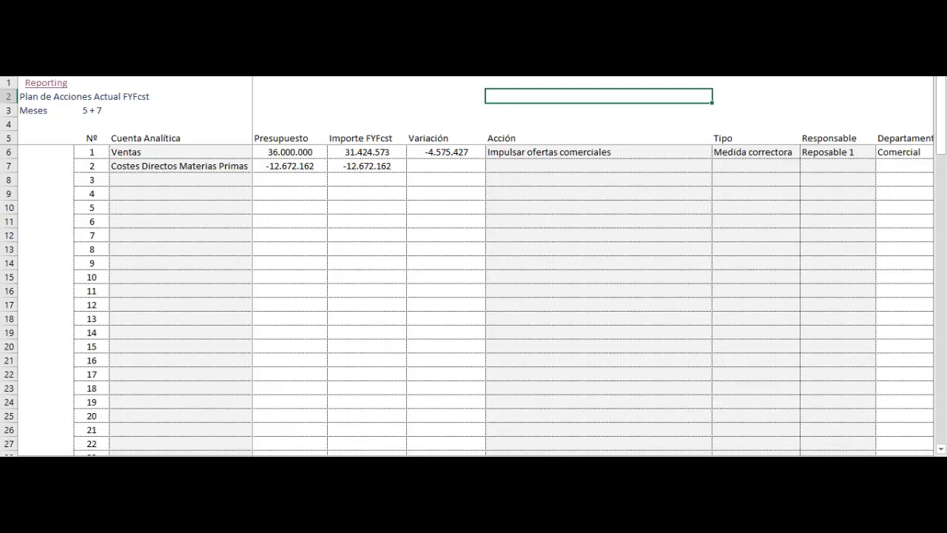
click(403, 84)
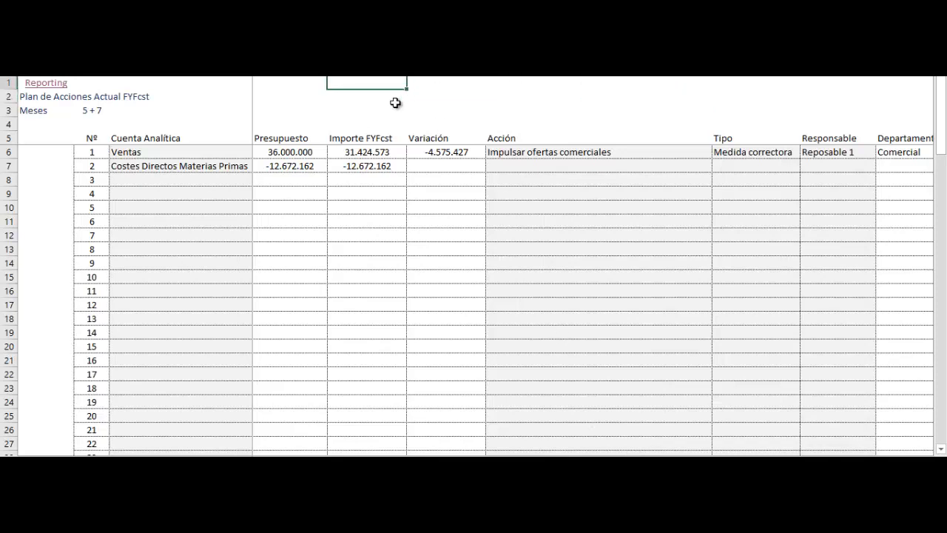
click(395, 103)
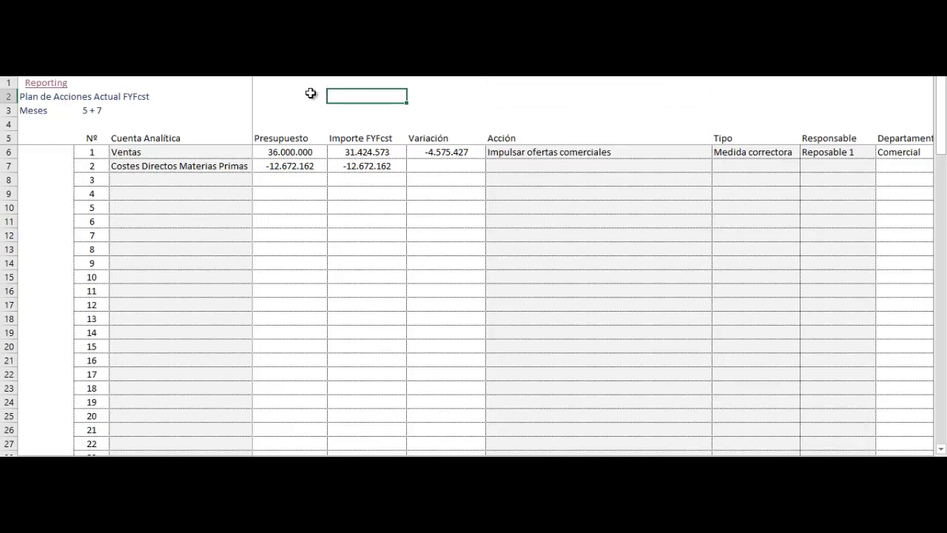
click(310, 93)
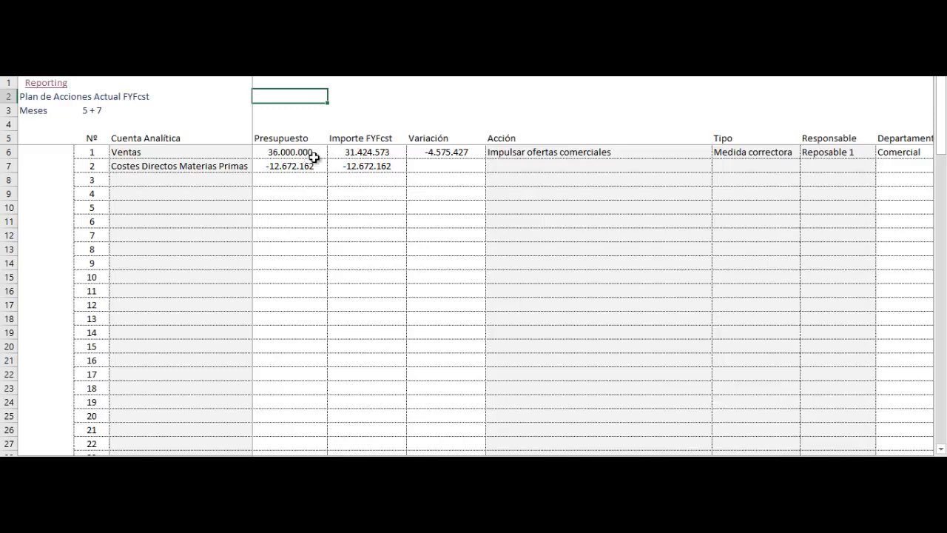
click(63, 83)
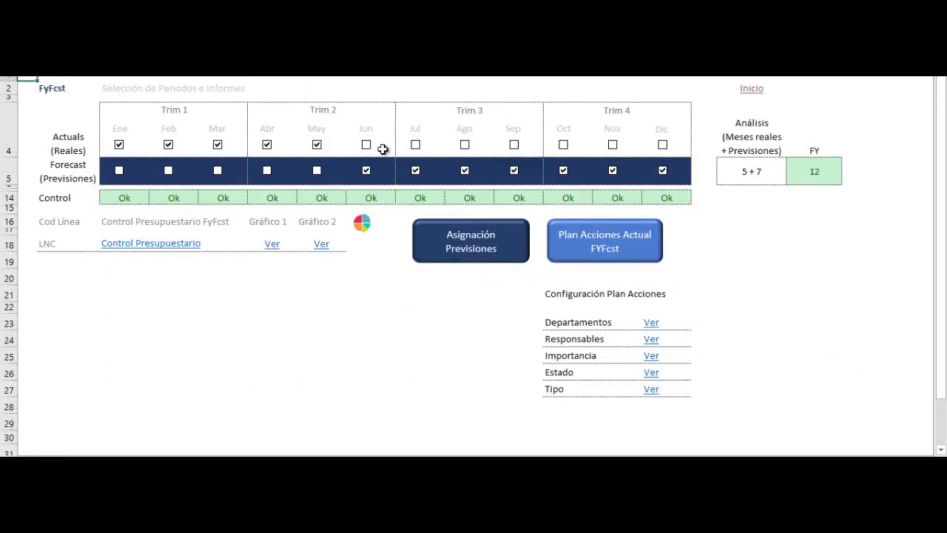
Return to the CRA Budget Fcst control V2019 M9 home sheet through the Inicio hyperlink
click(862, 86)
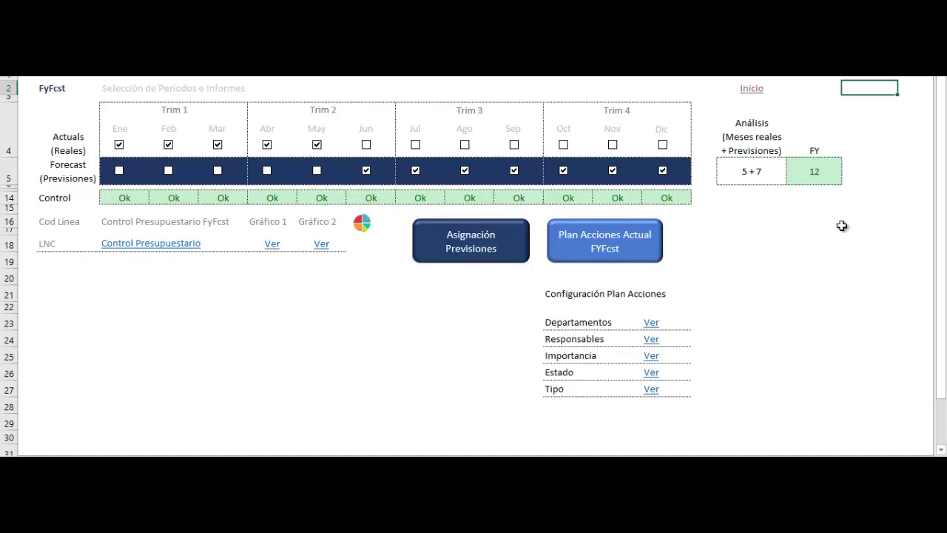
click(762, 89)
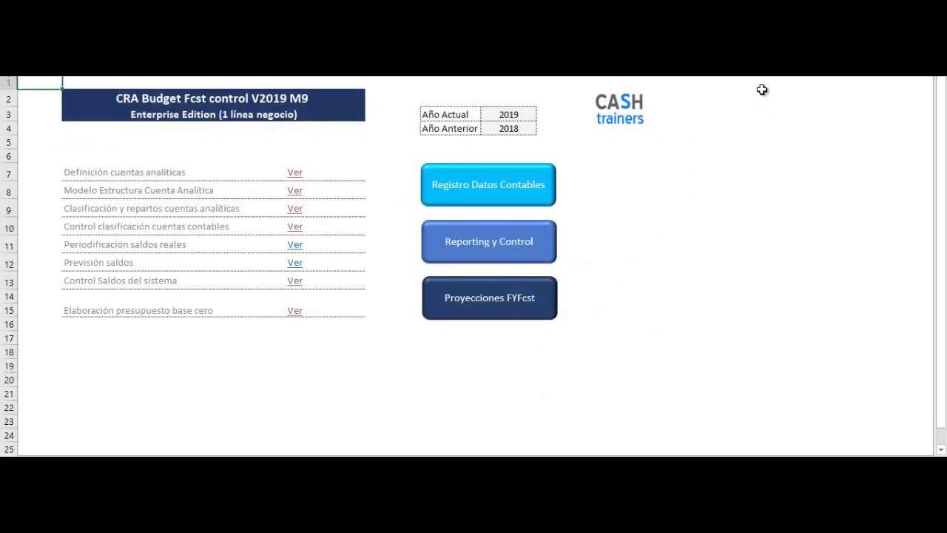
click(764, 88)
click(746, 88)
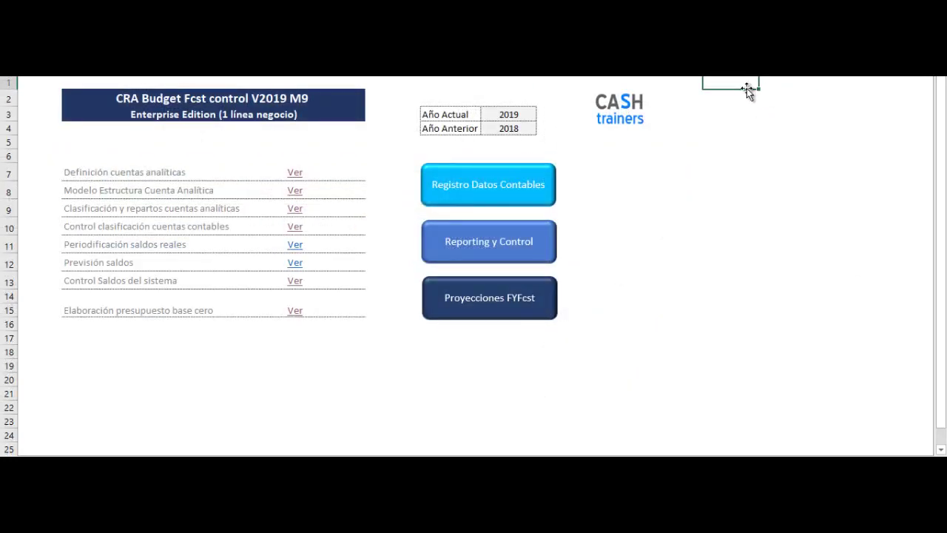